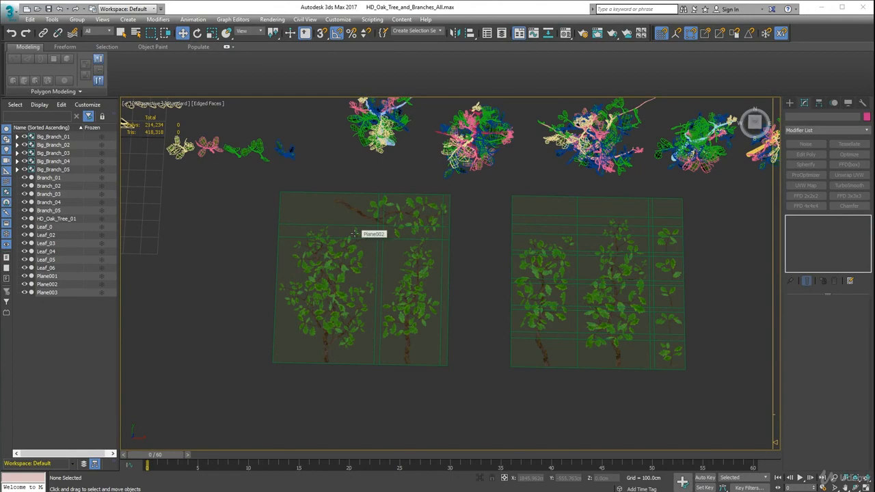
Clone the two polygons covering the wide branch on Plane002 to a separate object, placed left of the plane
{"action": "left_click", "coordinate": [353, 234]}
{"action": "mouse_move", "coordinate": [397, 294]}
{"action": "middle_mouse_down"}
{"action": "mouse_move", "coordinate": [397, 287]}
{"action": "mouse_move", "coordinate": [403, 296]}
{"action": "middle_mouse_up"}
{"action": "scroll", "coordinate": [380, 315], "scroll_direction": "up", "scroll_amount": 3}
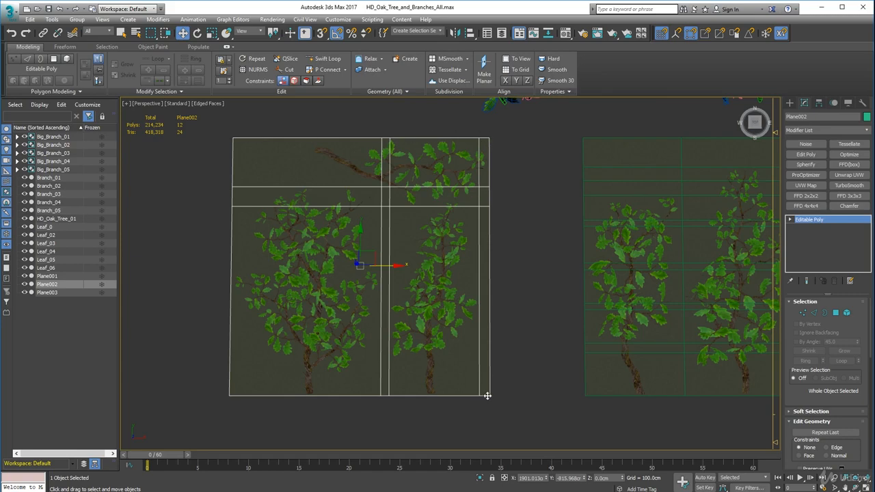
{"action": "mouse_move", "coordinate": [384, 335]}
{"action": "middle_mouse_down"}
{"action": "mouse_move", "coordinate": [375, 334]}
{"action": "mouse_move", "coordinate": [390, 335]}
{"action": "middle_mouse_up"}
{"action": "scroll", "coordinate": [376, 335], "scroll_direction": "down", "scroll_amount": 3}
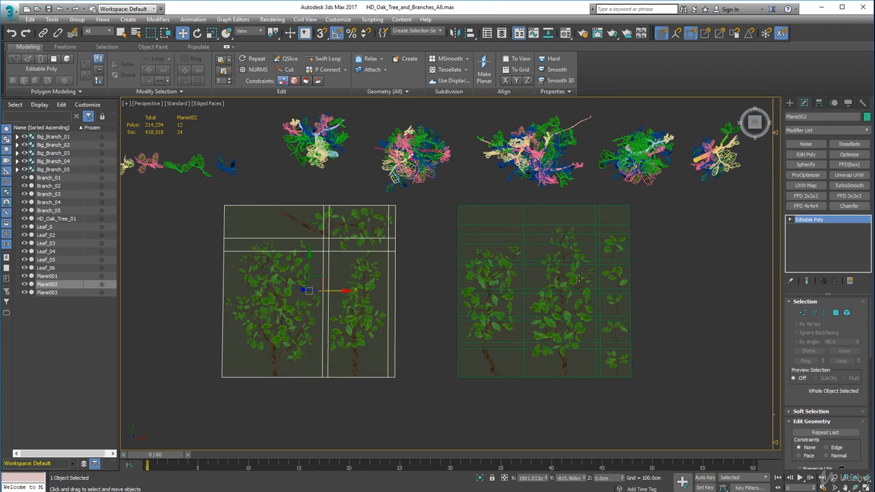
{"action": "middle_click_drag", "start_coordinate": [348, 289], "coordinate": [360, 298]}
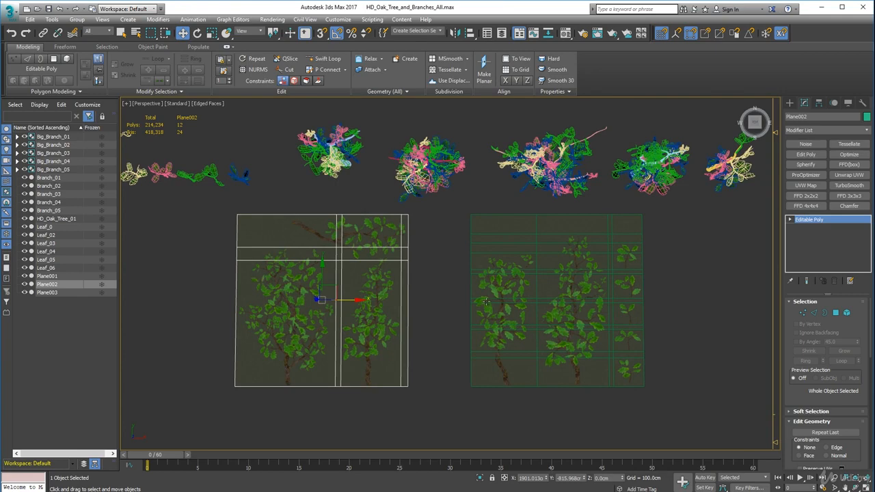
{"action": "middle_click_drag", "start_coordinate": [486, 301], "coordinate": [615, 285]}
{"action": "key", "text": "4"}
{"action": "left_click", "coordinate": [407, 239]}
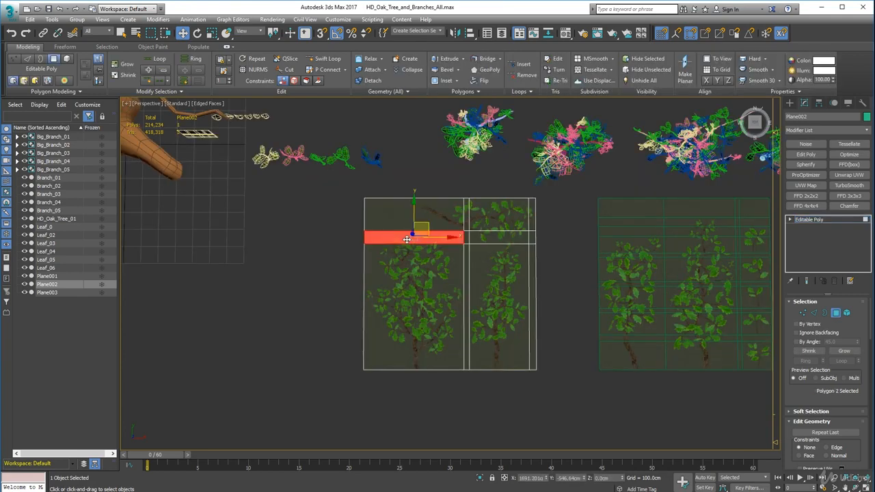
{"action": "left_click", "coordinate": [407, 280], "text": "shift"}
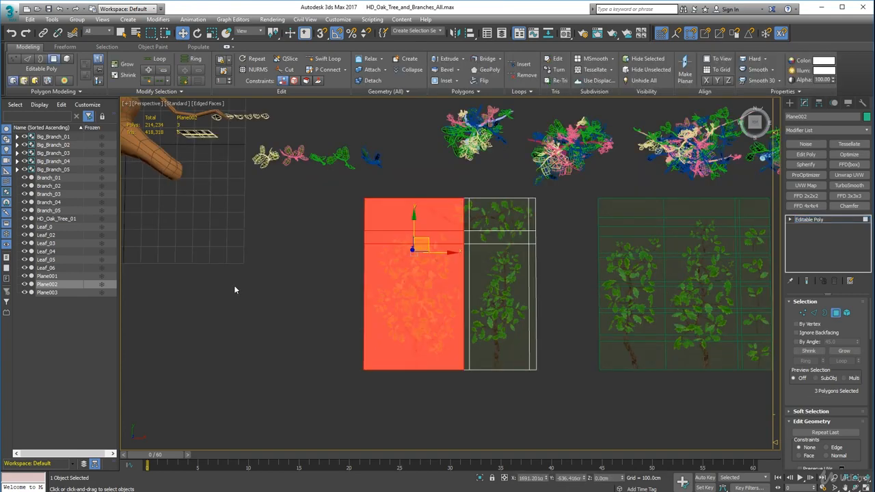
{"action": "left_click", "coordinate": [360, 251]}
{"action": "left_click", "coordinate": [381, 235]}
{"action": "left_click", "coordinate": [389, 276], "text": "shift"}
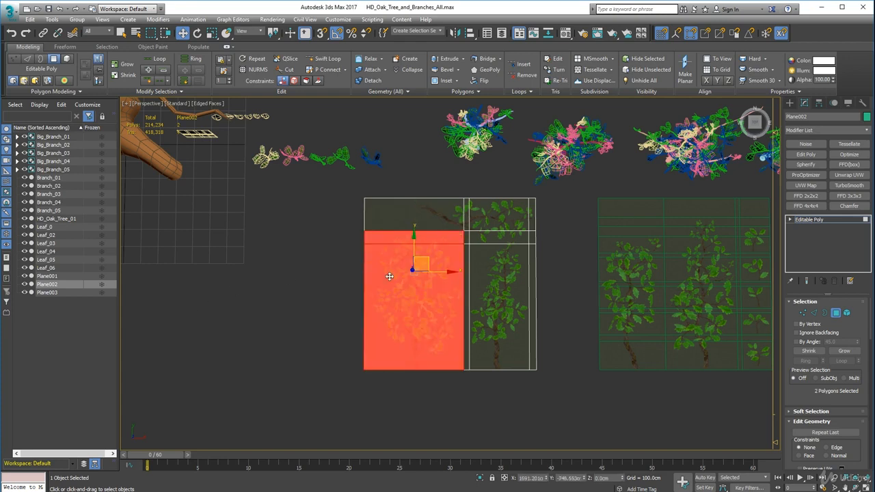
{"action": "left_click_drag", "start_coordinate": [447, 272], "coordinate": [250, 271]}
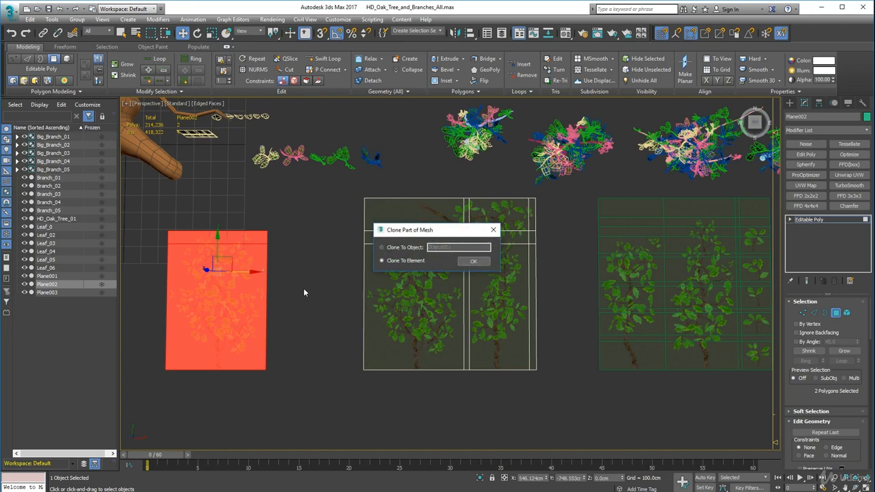
{"action": "left_click", "coordinate": [422, 248]}
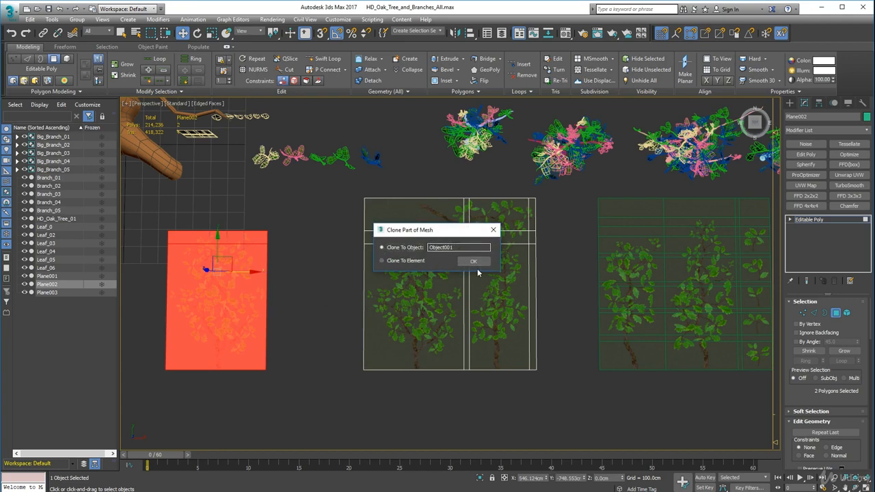
{"action": "left_click", "coordinate": [473, 262]}
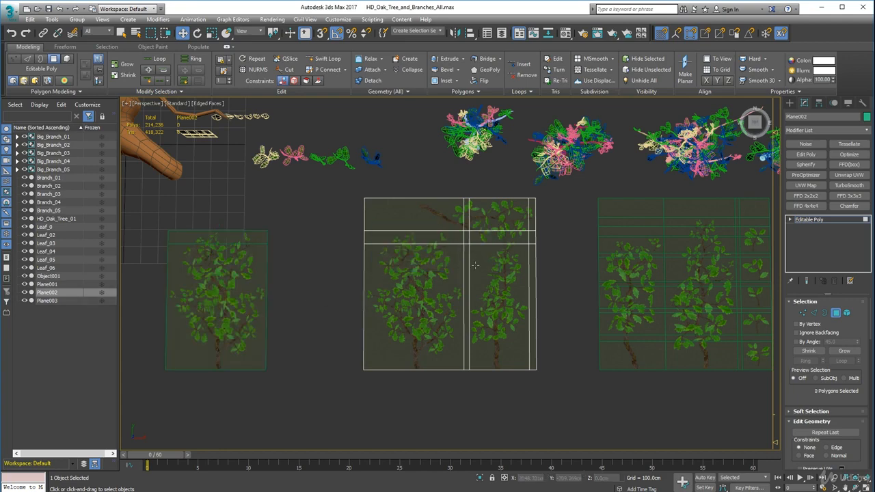
Clone the two polygons covering Plane002's narrow upright branch to a separate object, placed beside the wide branch copy
{"action": "left_click", "coordinate": [510, 241]}
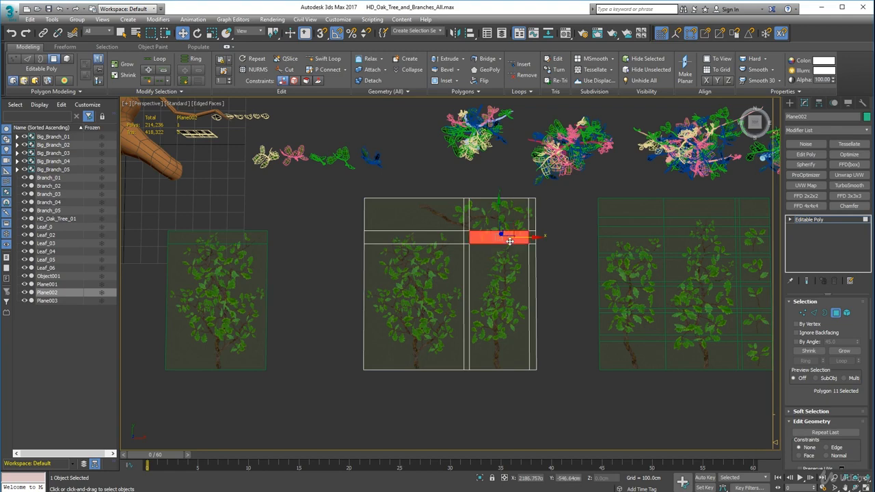
{"action": "left_click", "coordinate": [513, 291], "text": "ctrl"}
{"action": "left_click_drag", "start_coordinate": [539, 273], "coordinate": [350, 273], "text": "shift"}
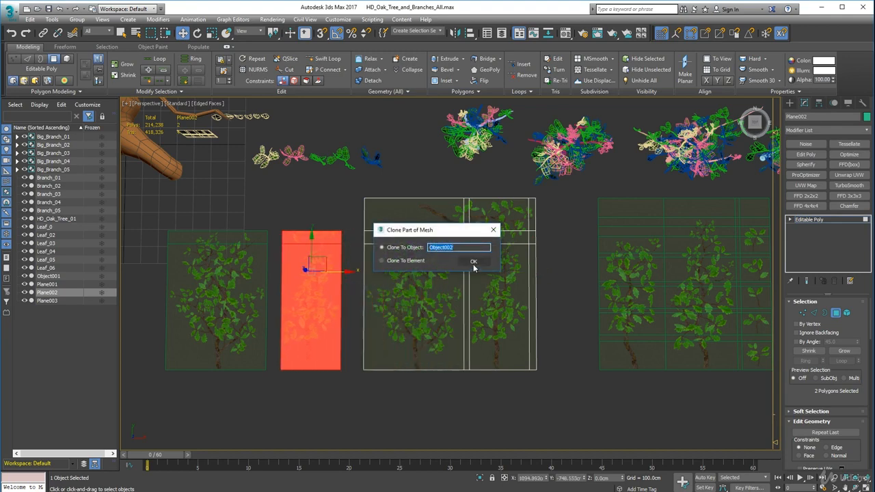
{"action": "left_click", "coordinate": [473, 261]}
Clone Plane002's upper strip of four polygons plus the one below the horizontal branch to a separate object beneath the other copies
{"action": "left_click", "coordinate": [445, 217]}
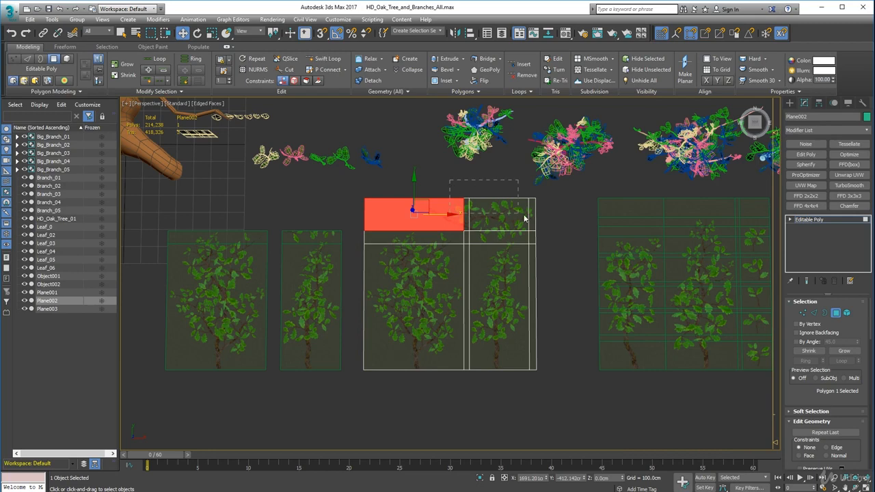
{"action": "left_click_drag", "start_coordinate": [538, 230], "coordinate": [538, 230], "text": "ctrl"}
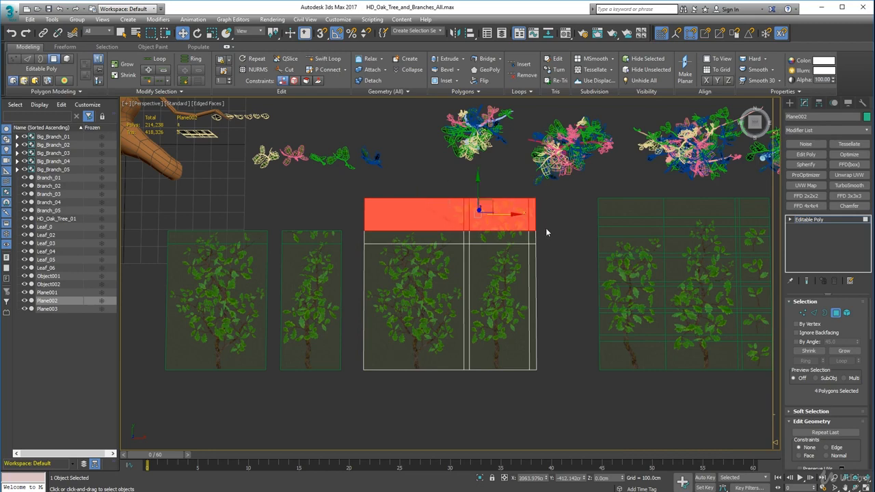
{"action": "left_click", "coordinate": [501, 241], "text": "ctrl"}
{"action": "scroll", "coordinate": [522, 243], "scroll_direction": "up", "scroll_amount": 8}
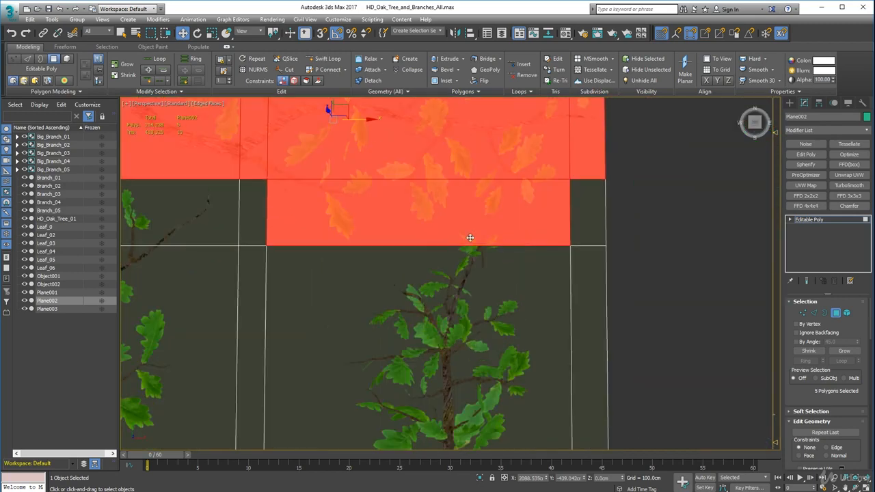
{"action": "middle_click_drag", "start_coordinate": [298, 229], "coordinate": [499, 280]}
{"action": "scroll", "coordinate": [557, 305], "scroll_direction": "down", "scroll_amount": 7}
{"action": "scroll", "coordinate": [499, 279], "scroll_direction": "down", "scroll_amount": 3}
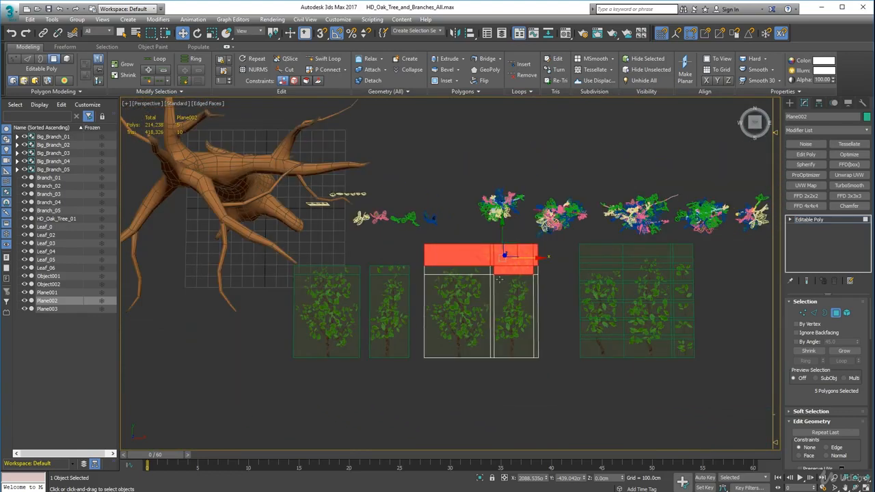
{"action": "scroll", "coordinate": [498, 279], "scroll_direction": "up", "scroll_amount": 3}
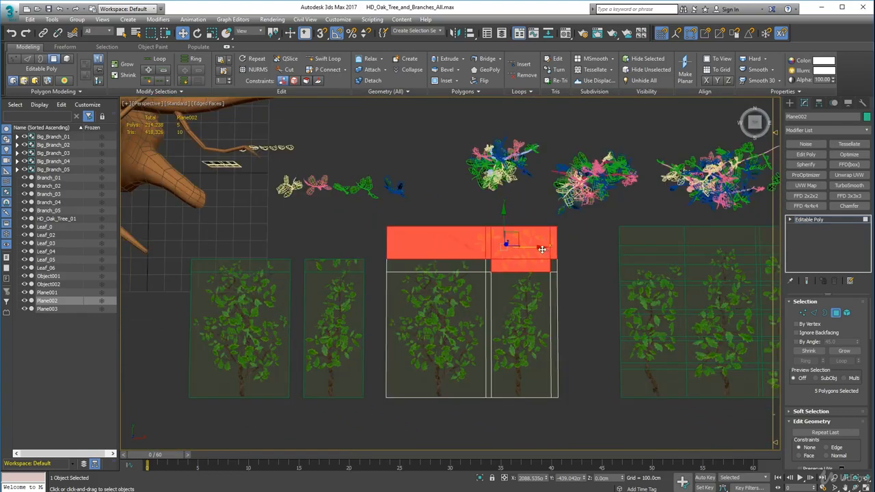
{"action": "mouse_move", "coordinate": [541, 248]}
{"action": "left_mouse_down", "text": "shift"}
{"action": "mouse_move", "coordinate": [325, 255]}
{"action": "mouse_move", "coordinate": [373, 296]}
{"action": "mouse_move", "coordinate": [385, 339]}
{"action": "left_mouse_up", "text": "shift"}
{"action": "key", "text": "Return"}
{"action": "scroll", "coordinate": [387, 292], "scroll_direction": "down", "scroll_amount": 5}
{"action": "key", "text": "4"}
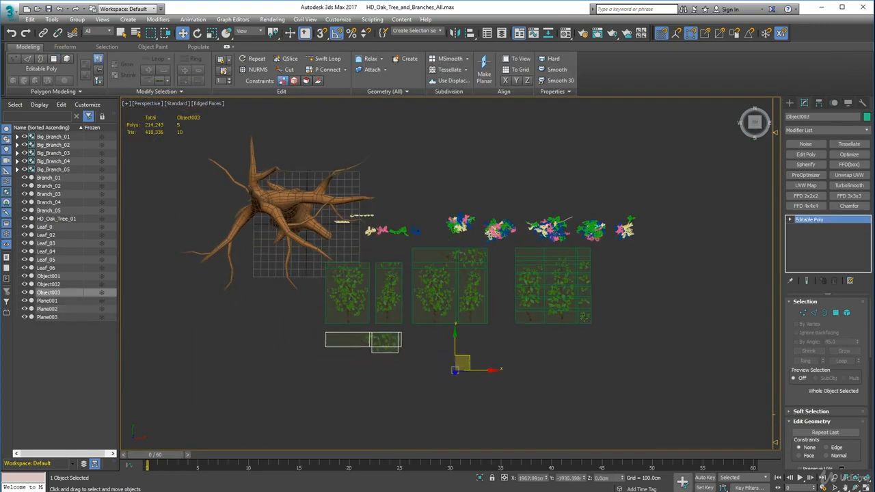
Clone the left branch column of Plane003 to a separate object, placed to the right of the plane
{"action": "left_click", "coordinate": [550, 296]}
{"action": "scroll", "coordinate": [551, 295], "scroll_direction": "up", "scroll_amount": 5}
{"action": "middle_click_drag", "start_coordinate": [551, 296], "coordinate": [362, 297]}
{"action": "left_click", "coordinate": [835, 313]}
{"action": "left_click", "coordinate": [327, 199]}
{"action": "left_click_drag", "start_coordinate": [212, 197], "coordinate": [278, 379], "text": "ctrl"}
{"action": "mouse_move", "coordinate": [322, 283]}
{"action": "left_mouse_down", "text": "shift"}
{"action": "mouse_move", "coordinate": [642, 297]}
{"action": "mouse_move", "coordinate": [601, 297]}
{"action": "left_mouse_up", "text": "shift"}
{"action": "left_click", "coordinate": [472, 261]}
Clone Plane003's middle column with the tall branch to a separate object, placed right of the previous copy
{"action": "left_click_drag", "start_coordinate": [424, 418], "coordinate": [373, 170]}
{"action": "middle_click_drag", "start_coordinate": [429, 263], "coordinate": [283, 267]}
{"action": "left_click_drag", "start_coordinate": [277, 266], "coordinate": [574, 305], "text": "shift"}
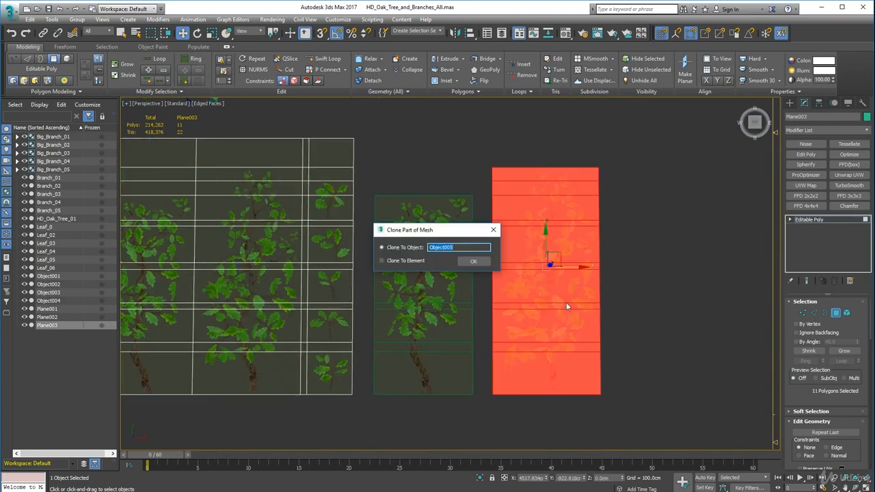
{"action": "left_click", "coordinate": [473, 261]}
Clone the two lowest leaf-sprig polygons of Plane003 to separate objects, placed right of the tall branch copy
{"action": "left_click", "coordinate": [330, 373]}
{"action": "left_click_drag", "start_coordinate": [373, 375], "coordinate": [670, 363], "text": "shift"}
{"action": "left_click", "coordinate": [473, 261]}
{"action": "left_click", "coordinate": [331, 323]}
{"action": "left_click_drag", "start_coordinate": [363, 324], "coordinate": [672, 328], "text": "shift"}
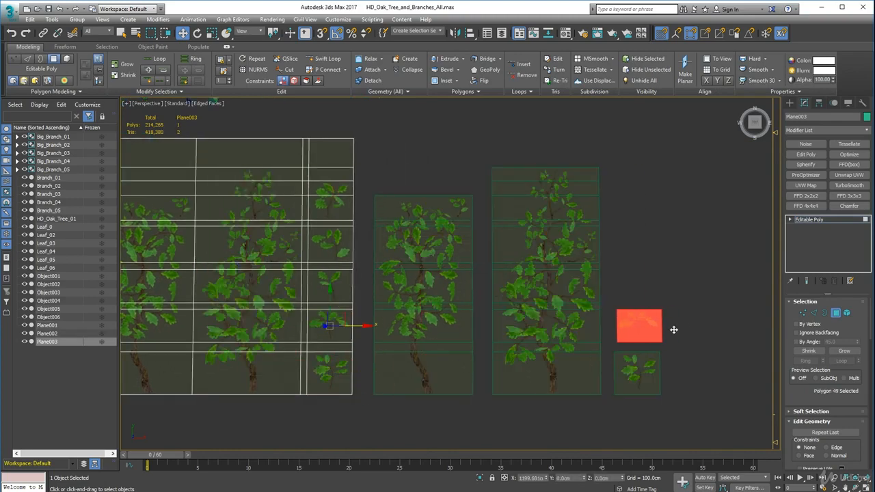
{"action": "left_click", "coordinate": [473, 261]}
Clone the three remaining leaf-sprig sections of Plane003 to separate objects, stacked above the two sprig copies
{"action": "left_click", "coordinate": [331, 285]}
{"action": "left_click_drag", "start_coordinate": [360, 285], "coordinate": [668, 286], "text": "shift"}
{"action": "left_click", "coordinate": [473, 261]}
{"action": "left_click", "coordinate": [331, 244]}
{"action": "left_click_drag", "start_coordinate": [363, 245], "coordinate": [668, 244], "text": "shift"}
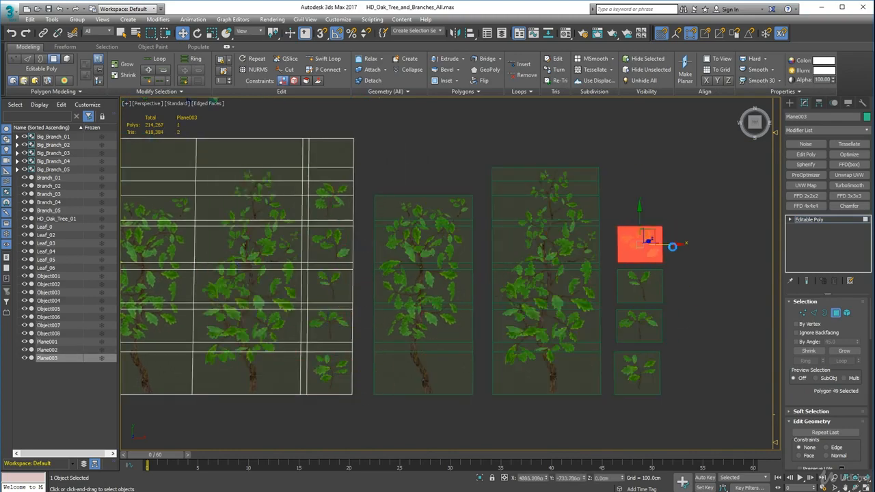
{"action": "left_click", "coordinate": [473, 261]}
{"action": "left_click", "coordinate": [331, 205]}
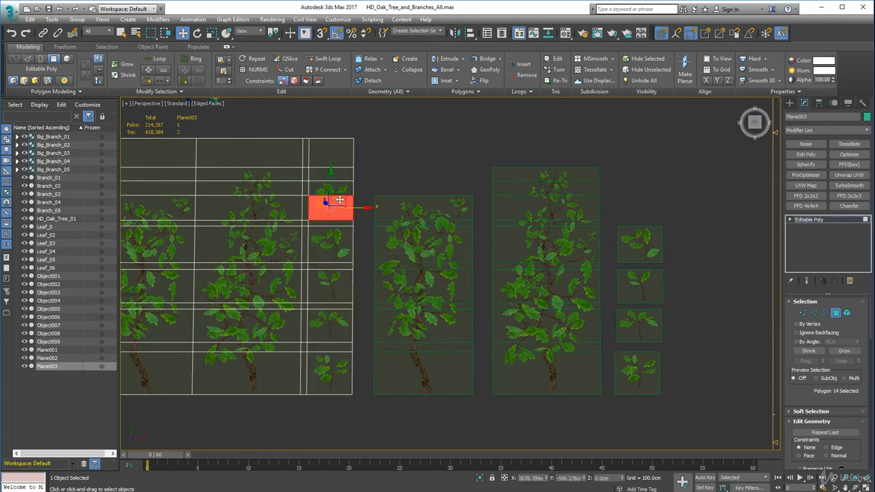
{"action": "left_click_drag", "start_coordinate": [334, 202], "coordinate": [674, 197], "text": "shift"}
{"action": "key", "text": "Return"}
Hide the two original texture planes, Plane002 and Plane003
{"action": "scroll", "coordinate": [615, 284], "scroll_direction": "down", "scroll_amount": 7}
{"action": "left_click", "coordinate": [847, 313]}
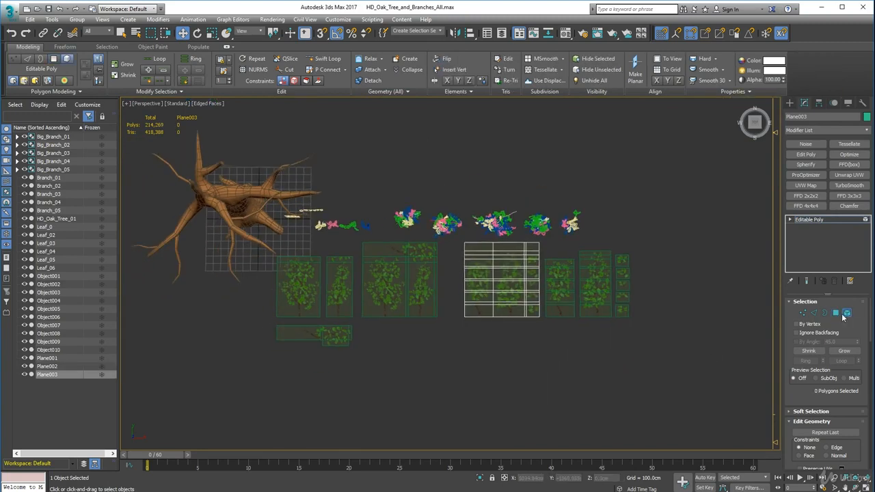
{"action": "left_click", "coordinate": [847, 313]}
{"action": "left_click", "coordinate": [400, 288]}
{"action": "left_click", "coordinate": [502, 287], "text": "ctrl"}
{"action": "left_click", "coordinate": [848, 103]}
{"action": "left_click", "coordinate": [824, 327]}
Convert the cloned narrow branch card, Object002, to an Editable Poly
{"action": "scroll", "coordinate": [356, 333], "scroll_direction": "up", "scroll_amount": 4}
{"action": "left_click", "coordinate": [320, 226]}
{"action": "middle_click_drag", "start_coordinate": [264, 207], "coordinate": [378, 208]}
{"action": "scroll", "coordinate": [410, 157], "scroll_direction": "up", "scroll_amount": 4}
{"action": "left_click", "coordinate": [604, 269]}
{"action": "left_click", "coordinate": [485, 260]}
{"action": "scroll", "coordinate": [486, 209], "scroll_direction": "down", "scroll_amount": 3}
{"action": "right_click", "coordinate": [479, 246]}
{"action": "mouse_move", "coordinate": [499, 340]}
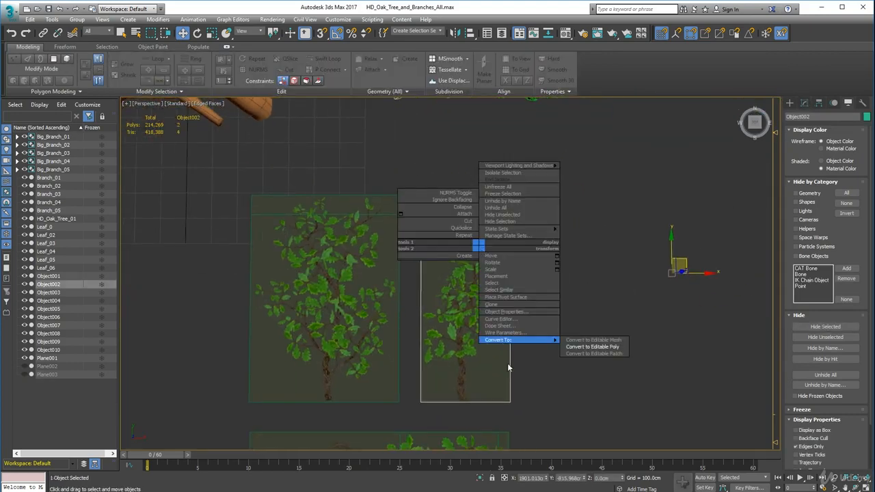
{"action": "left_click", "coordinate": [592, 347]}
Add a vertical Swift Loop to the narrow branch card and shift its vertices to follow the trunk's slant
{"action": "left_click", "coordinate": [324, 59]}
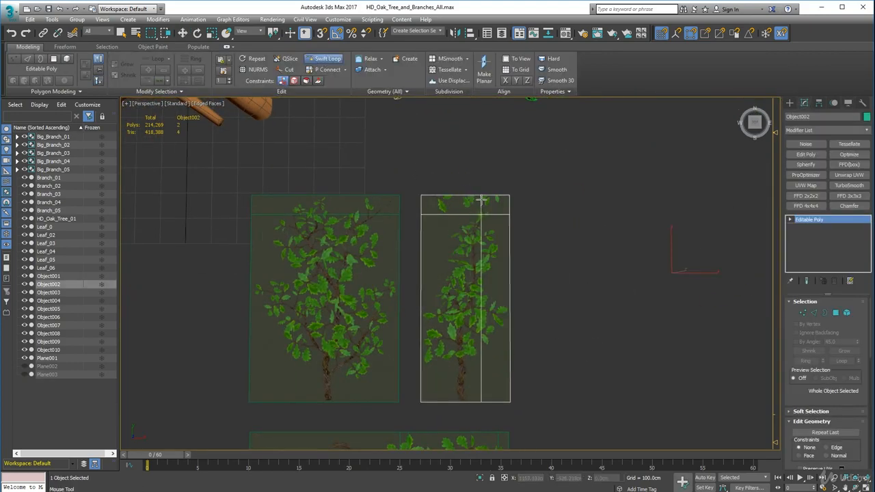
{"action": "left_click", "coordinate": [482, 201]}
{"action": "key", "text": "w"}
{"action": "scroll", "coordinate": [820, 406], "scroll_direction": "down", "scroll_amount": 2}
{"action": "key", "text": "1"}
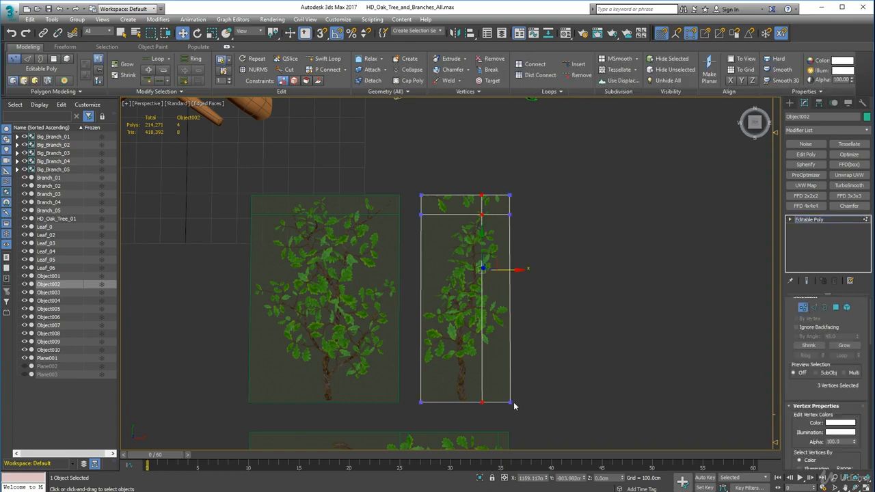
{"action": "left_click", "coordinate": [482, 216]}
{"action": "left_click_drag", "start_coordinate": [517, 216], "coordinate": [513, 216]}
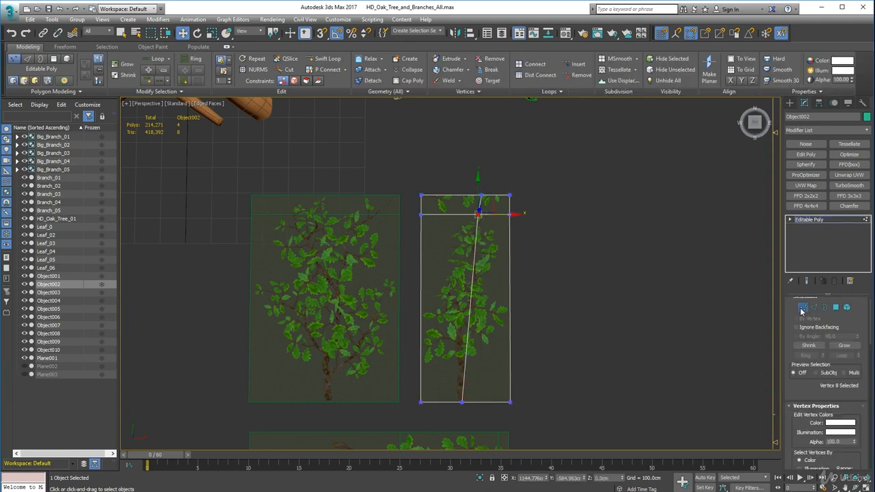
Add three horizontal Swift Loops and one vertical loop left of the trunk on the narrow branch card
{"action": "left_click", "coordinate": [813, 308]}
{"action": "left_click", "coordinate": [324, 59]}
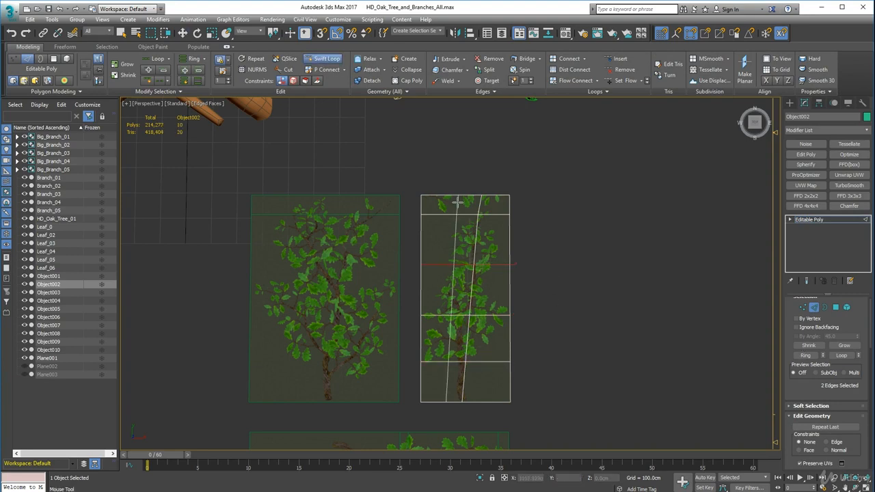
{"action": "right_click", "coordinate": [656, 236]}
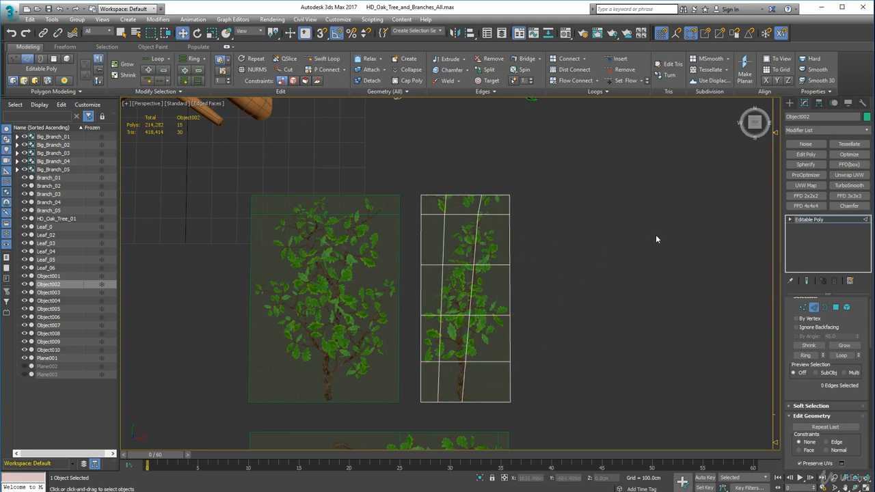
Delete the top-left corner polygon of the narrow branch card
{"action": "key", "text": "4"}
{"action": "left_click", "coordinate": [536, 270]}
{"action": "left_click", "coordinate": [435, 206]}
{"action": "key", "text": "Delete"}
Shift the vertex at the branch tip slightly left and delete the top row's middle polygon and the second row's left polygon
{"action": "scroll", "coordinate": [479, 231], "scroll_direction": "up", "scroll_amount": 5}
{"action": "middle_click_drag", "start_coordinate": [479, 231], "coordinate": [529, 229]}
{"action": "left_click", "coordinate": [803, 308]}
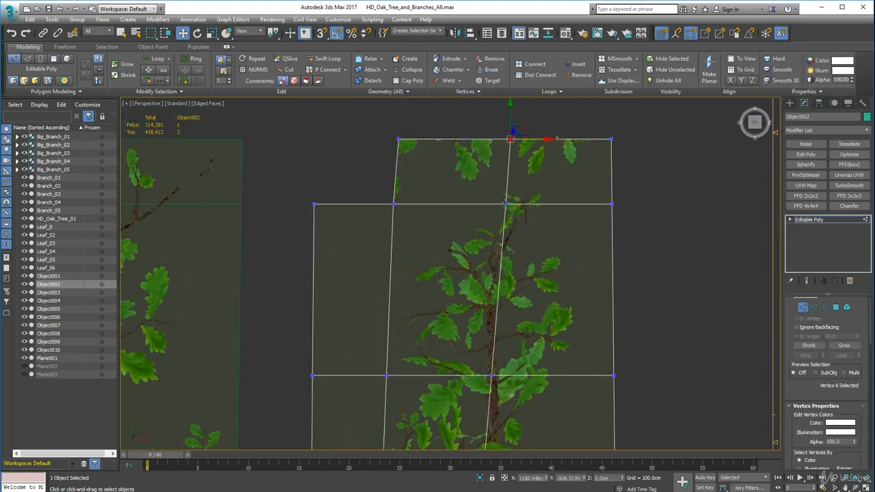
{"action": "left_click_drag", "start_coordinate": [505, 204], "coordinate": [496, 203]}
{"action": "scroll", "coordinate": [531, 213], "scroll_direction": "down", "scroll_amount": 4}
{"action": "key", "text": "4"}
{"action": "left_click", "coordinate": [498, 196]}
{"action": "key", "text": "Delete"}
{"action": "left_click", "coordinate": [452, 245]}
{"action": "key", "text": "Delete"}
Move the two lower centre-loop vertices to the trunk's right edge and delete the card's bottom-right polygon
{"action": "middle_click_drag", "start_coordinate": [488, 370], "coordinate": [478, 262]}
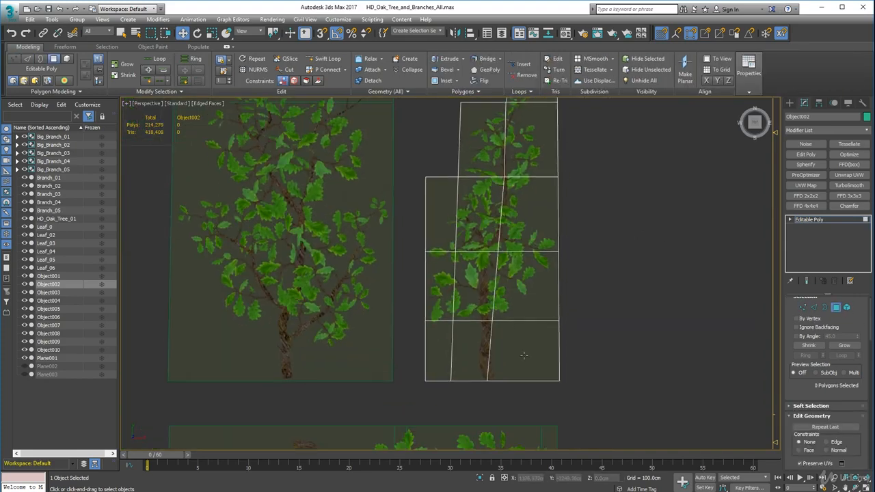
{"action": "key", "text": "1"}
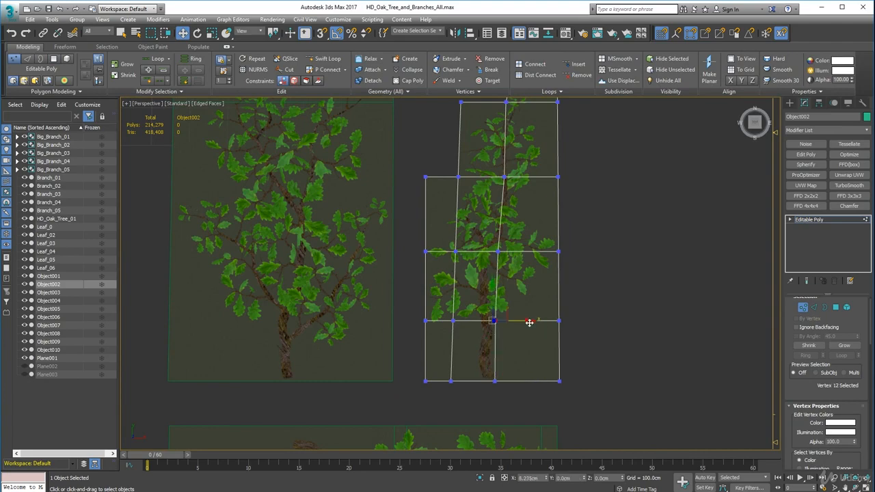
{"action": "scroll", "coordinate": [498, 380], "scroll_direction": "up", "scroll_amount": 4}
{"action": "key", "text": "4"}
{"action": "left_click", "coordinate": [537, 285]}
{"action": "key", "text": "Delete"}
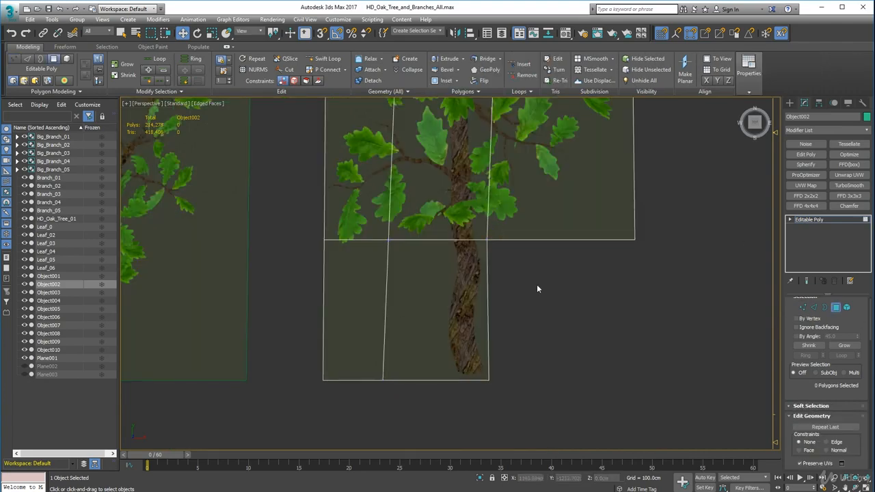
Lower the left vertices of the bottom row just below the lowest leaf and delete the bottom-left polygon
{"action": "key", "text": "1"}
{"action": "left_click", "coordinate": [388, 240]}
{"action": "left_click_drag", "start_coordinate": [356, 202], "coordinate": [356, 211]}
{"action": "left_click", "coordinate": [704, 284]}
{"action": "key", "text": "4"}
{"action": "left_click", "coordinate": [361, 312]}
{"action": "key", "text": "Delete"}
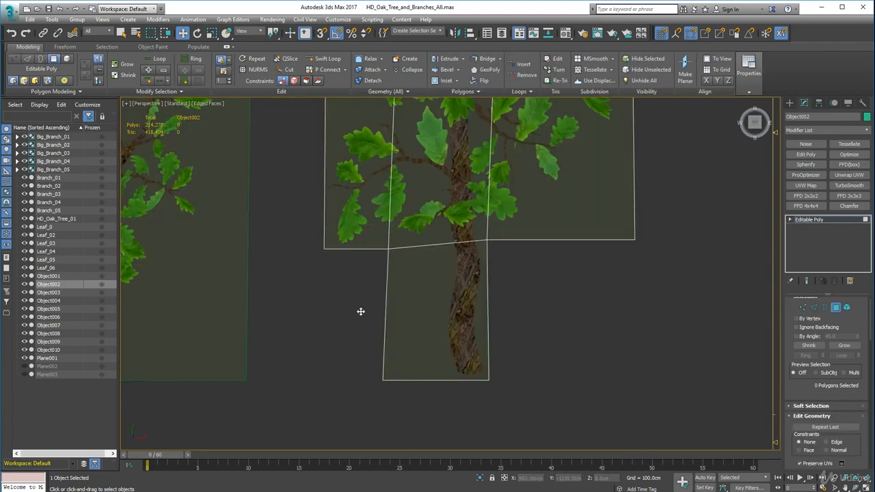
Move the two vertices left of the lower trunk inward so the remaining polygon fits the trunk closely
{"action": "key", "text": "1"}
{"action": "left_click", "coordinate": [382, 381]}
{"action": "left_click_drag", "start_coordinate": [414, 383], "coordinate": [481, 385]}
{"action": "left_click", "coordinate": [388, 249]}
{"action": "left_click_drag", "start_coordinate": [423, 250], "coordinate": [459, 257]}
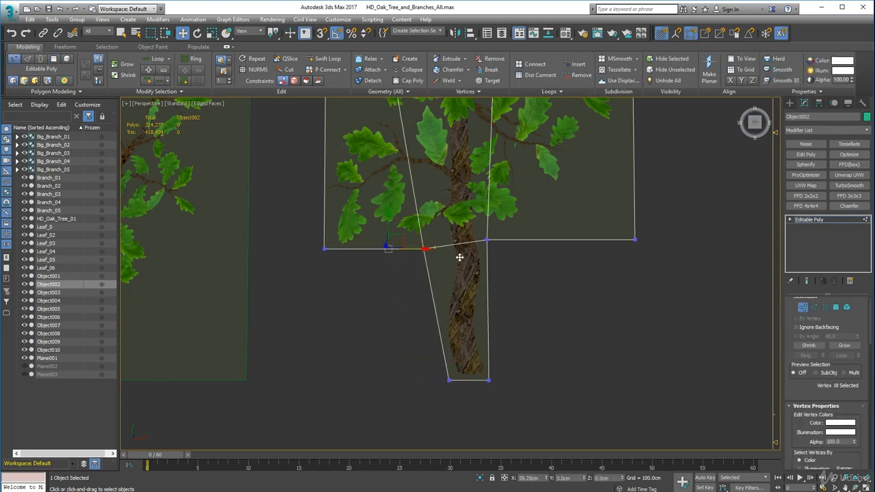
Move the card's lower-right corner vertex inward, closer to the leaves right of the trunk
{"action": "middle_click_drag", "start_coordinate": [453, 323], "coordinate": [440, 417]}
{"action": "left_click", "coordinate": [632, 335]}
{"action": "left_click_drag", "start_coordinate": [660, 335], "coordinate": [586, 335]}
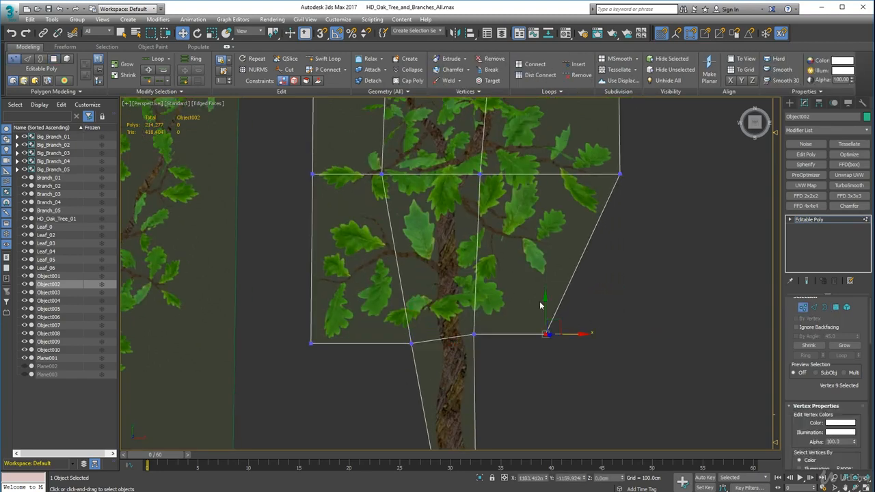
Snap the outer-left vertex of the next loop up onto its inner neighbour and weld the two
{"action": "middle_click_drag", "start_coordinate": [472, 171], "coordinate": [481, 352]}
{"action": "left_click_drag", "start_coordinate": [323, 188], "coordinate": [401, 188]}
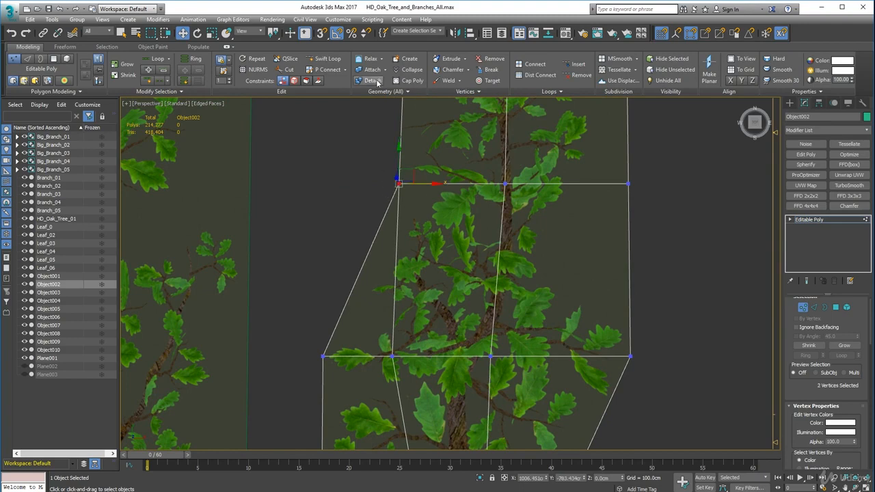
{"action": "middle_click_drag", "start_coordinate": [573, 231], "coordinate": [488, 409]}
Nudge the left vertex of the second row outward and lower the top-left vertex to just above the tip leaves
{"action": "left_click", "coordinate": [324, 189]}
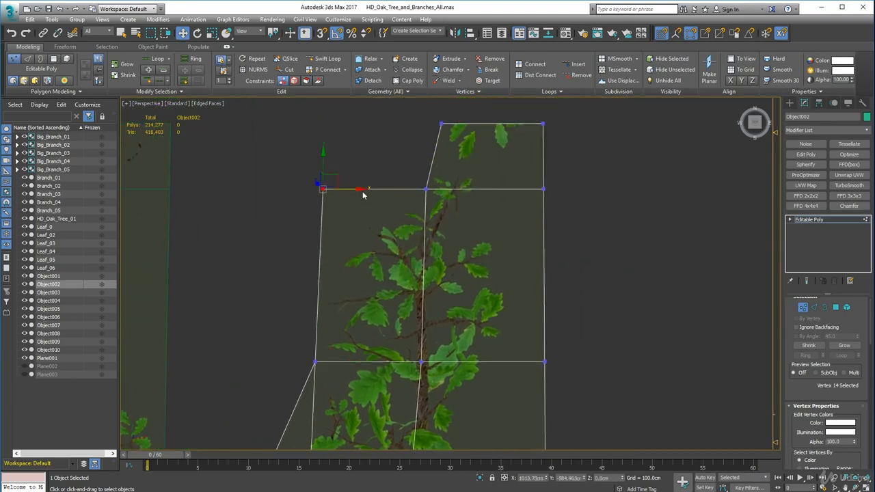
{"action": "left_click_drag", "start_coordinate": [362, 191], "coordinate": [357, 191]}
{"action": "left_click_drag", "start_coordinate": [441, 124], "coordinate": [435, 124]}
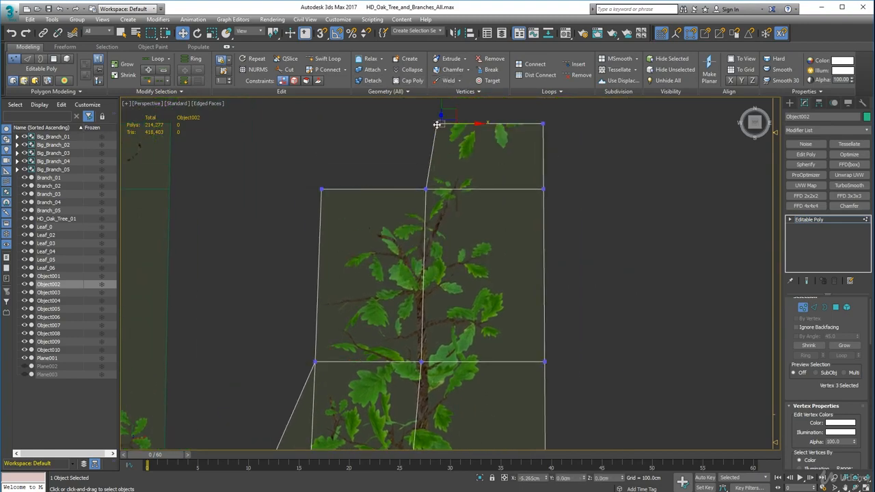
{"action": "middle_click_drag", "start_coordinate": [436, 126], "coordinate": [436, 169]}
{"action": "left_click_drag", "start_coordinate": [436, 134], "coordinate": [436, 178]}
Snap the card's top-right vertex onto the vertex below it, weld the pair, and fine-tune the peak vertex's position
{"action": "left_click", "coordinate": [544, 167]}
{"action": "left_click_drag", "start_coordinate": [542, 131], "coordinate": [554, 221]}
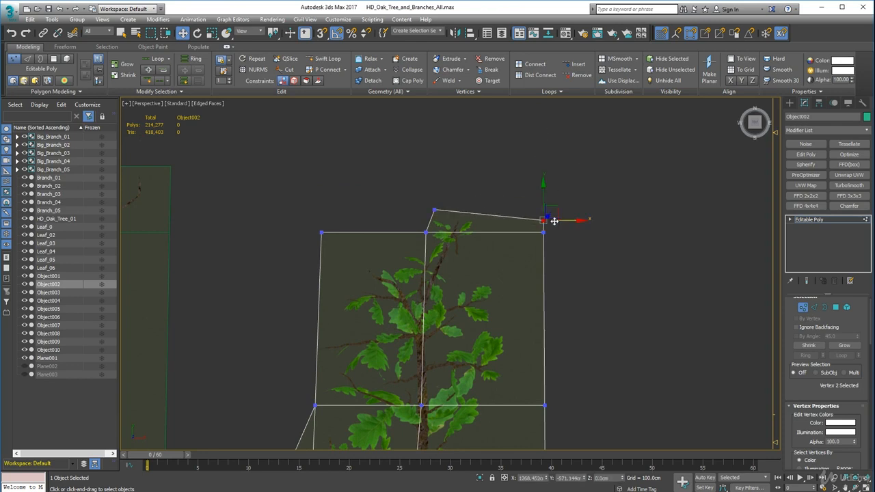
{"action": "left_click_drag", "start_coordinate": [543, 187], "coordinate": [533, 224]}
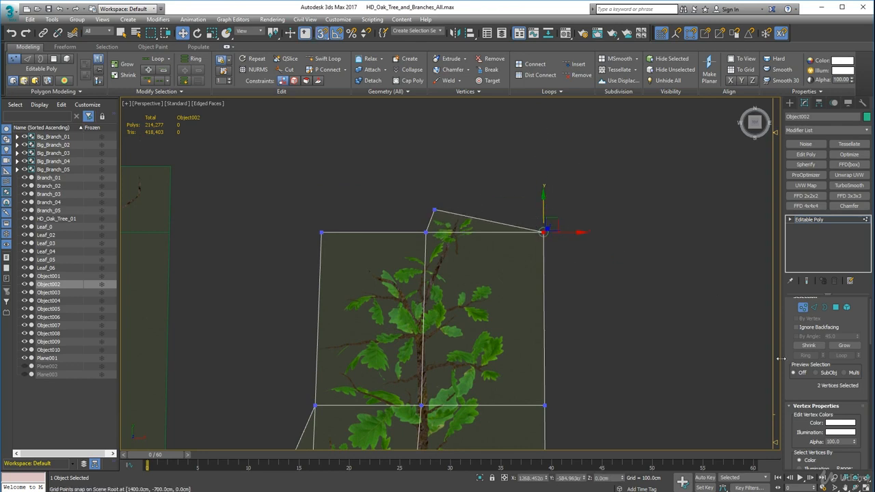
{"action": "left_click", "coordinate": [449, 80]}
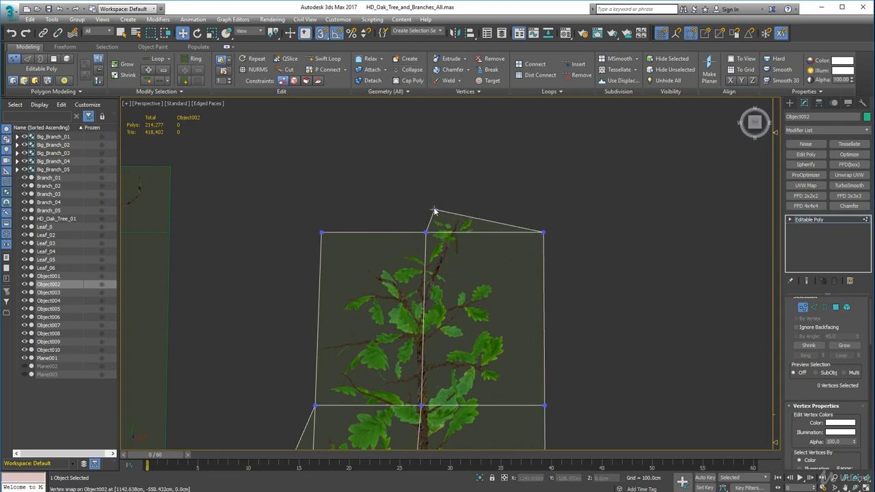
{"action": "key", "text": "ctrl+z"}
{"action": "left_click_drag", "start_coordinate": [434, 175], "coordinate": [435, 170]}
{"action": "key", "text": "s"}
Move the two upper vertices of the card's right edge inward, closer to the leaves
{"action": "scroll", "coordinate": [573, 352], "scroll_direction": "down", "scroll_amount": 3}
{"action": "middle_click_drag", "start_coordinate": [572, 354], "coordinate": [574, 272]}
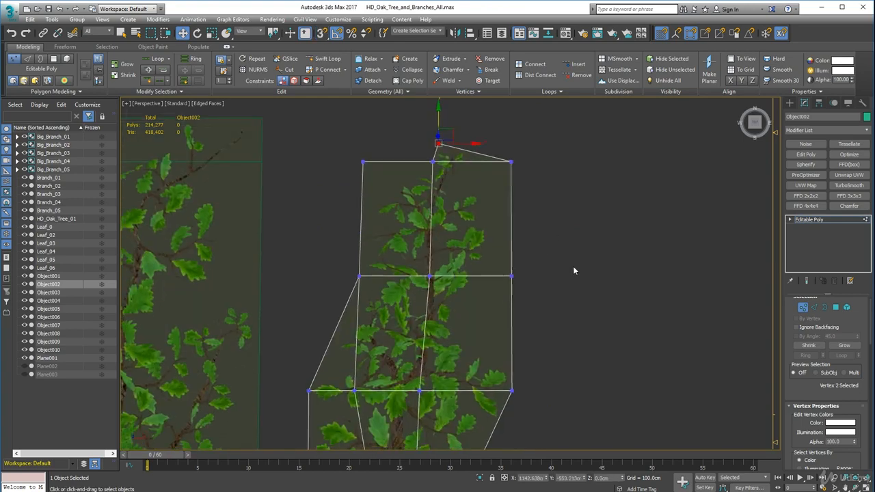
{"action": "left_click", "coordinate": [574, 271]}
{"action": "left_click", "coordinate": [511, 163]}
{"action": "left_click", "coordinate": [511, 276], "text": "ctrl"}
{"action": "left_click_drag", "start_coordinate": [543, 221], "coordinate": [529, 216]}
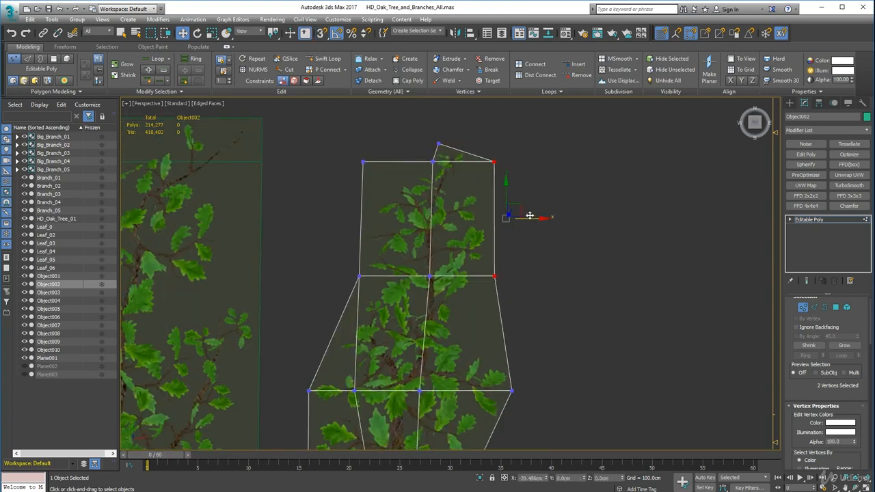
{"action": "left_click", "coordinate": [537, 236]}
Leave vertex editing and center the trimmed card's pivot on the object
{"action": "scroll", "coordinate": [503, 272], "scroll_direction": "down", "scroll_amount": 5}
{"action": "middle_click_drag", "start_coordinate": [457, 270], "coordinate": [488, 248]}
{"action": "key", "text": "1"}
{"action": "middle_click_drag", "start_coordinate": [469, 289], "coordinate": [478, 229], "text": "alt"}
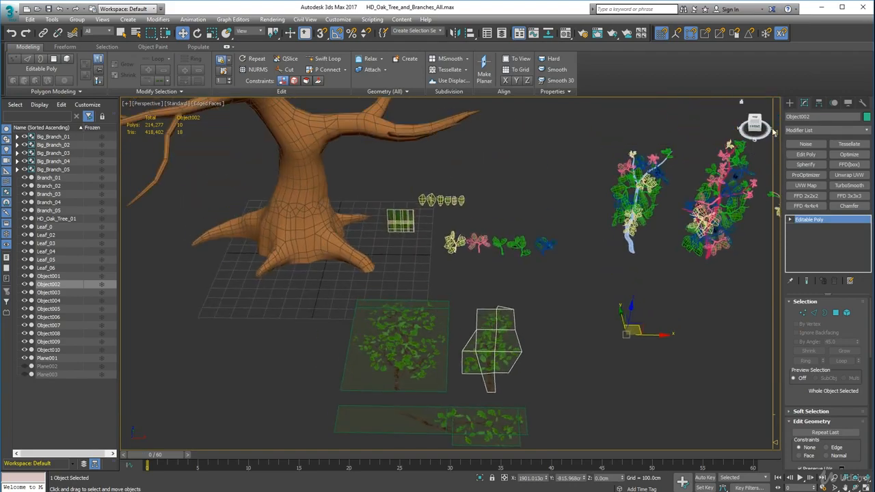
{"action": "left_click", "coordinate": [819, 104]}
{"action": "left_click", "coordinate": [818, 166]}
{"action": "left_click", "coordinate": [846, 215]}
{"action": "middle_click_drag", "start_coordinate": [550, 359], "coordinate": [407, 402], "text": "alt"}
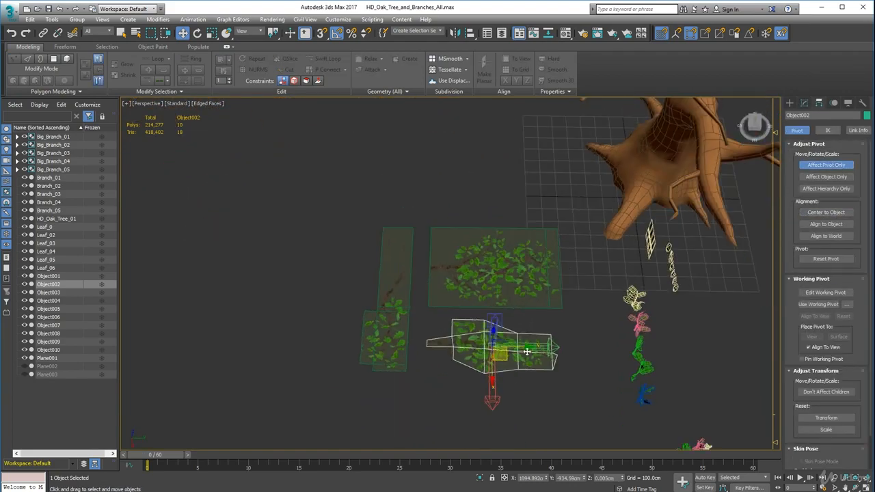
Move the card's pivot to the base of its trunk and finish pivot editing
{"action": "scroll", "coordinate": [509, 349], "scroll_direction": "up", "scroll_amount": 4}
{"action": "left_click_drag", "start_coordinate": [509, 327], "coordinate": [399, 325]}
{"action": "middle_click_drag", "start_coordinate": [399, 324], "coordinate": [486, 324], "text": "alt"}
{"action": "scroll", "coordinate": [492, 338], "scroll_direction": "up", "scroll_amount": 5}
{"action": "left_click_drag", "start_coordinate": [504, 348], "coordinate": [491, 346]}
{"action": "middle_click_drag", "start_coordinate": [492, 346], "coordinate": [478, 396], "text": "alt"}
{"action": "scroll", "coordinate": [534, 331], "scroll_direction": "down", "scroll_amount": 6}
{"action": "left_click", "coordinate": [543, 331]}
{"action": "left_click", "coordinate": [825, 165]}
Rotate the card 90 degrees about X so it stands upright on its trunk base
{"action": "left_click", "coordinate": [516, 274]}
{"action": "left_click", "coordinate": [197, 32]}
{"action": "left_click_drag", "start_coordinate": [509, 338], "coordinate": [514, 393]}
{"action": "middle_click_drag", "start_coordinate": [574, 389], "coordinate": [566, 348], "text": "alt"}
Turn off edged faces in the perspective viewport
{"action": "left_click", "coordinate": [210, 104]}
{"action": "left_click", "coordinate": [244, 196]}
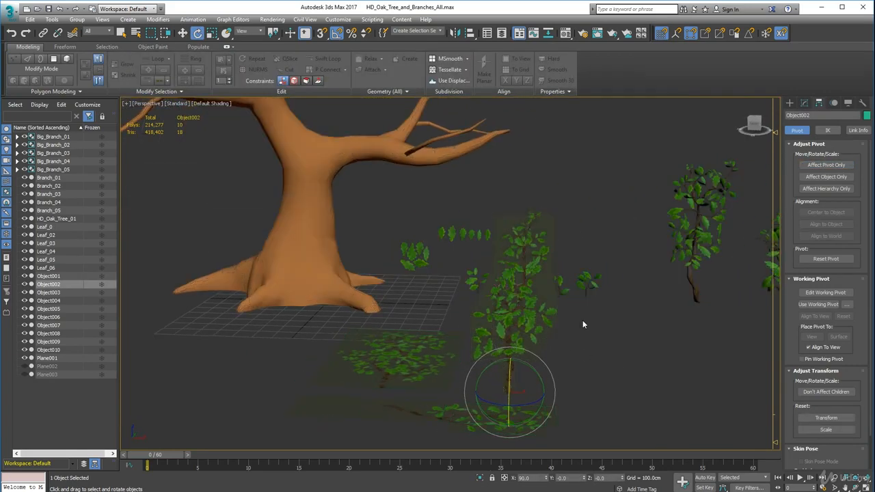
{"action": "right_click", "coordinate": [582, 320]}
{"action": "left_click", "coordinate": [525, 158]}
Move the upright card over to the row of 3D branch models, in front of them
{"action": "left_click", "coordinate": [183, 33]}
{"action": "left_click", "coordinate": [804, 103]}
{"action": "left_click", "coordinate": [529, 308]}
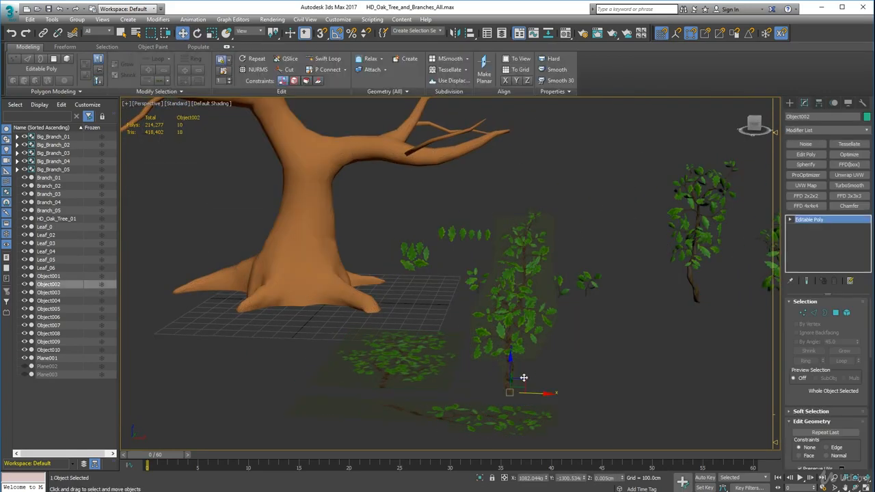
{"action": "middle_click_drag", "start_coordinate": [524, 377], "coordinate": [353, 353], "text": "alt"}
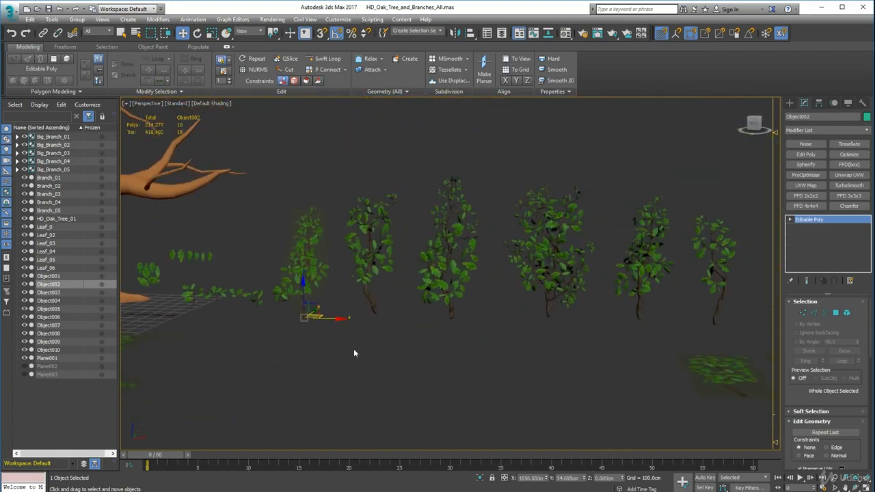
{"action": "left_click_drag", "start_coordinate": [707, 368], "coordinate": [632, 367]}
{"action": "middle_click_drag", "start_coordinate": [632, 367], "coordinate": [617, 313], "text": "alt"}
{"action": "left_click_drag", "start_coordinate": [615, 312], "coordinate": [550, 356]}
{"action": "middle_click_drag", "start_coordinate": [540, 410], "coordinate": [626, 358], "text": "alt"}
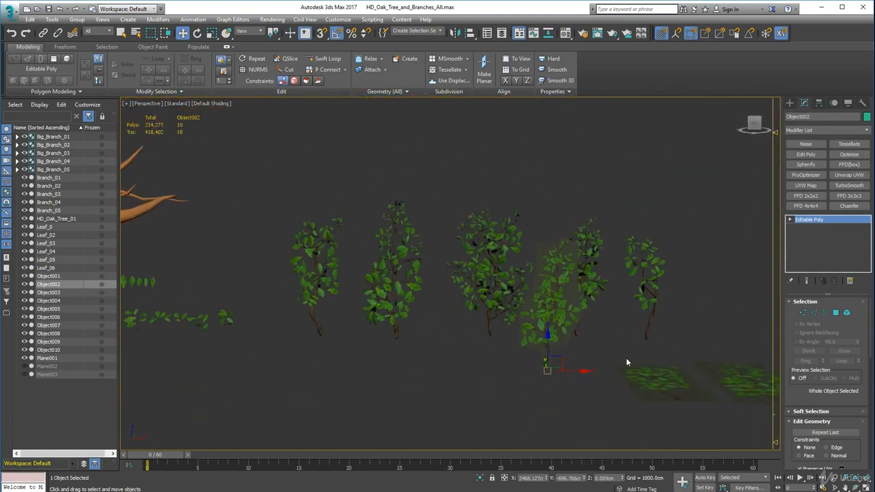
{"action": "middle_click_drag", "start_coordinate": [616, 318], "coordinate": [351, 292], "text": "alt"}
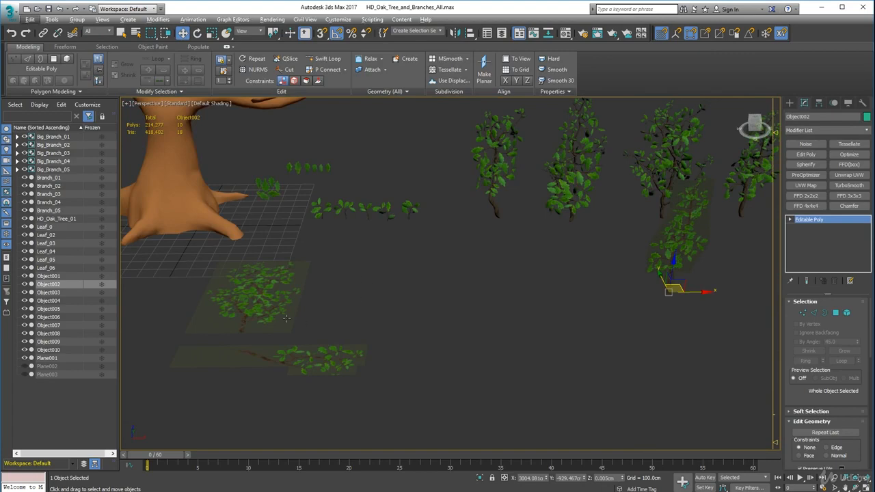
Select the wide branch card on the ground and turn edged faces back on
{"action": "left_click", "coordinate": [286, 319]}
{"action": "middle_click_drag", "start_coordinate": [286, 319], "coordinate": [274, 328], "text": "alt"}
{"action": "mouse_move", "coordinate": [272, 239]}
{"action": "middle_mouse_down"}
{"action": "mouse_move", "coordinate": [396, 234]}
{"action": "mouse_move", "coordinate": [375, 295]}
{"action": "middle_mouse_up"}
{"action": "left_click", "coordinate": [213, 104]}
{"action": "left_click", "coordinate": [248, 196]}
{"action": "scroll", "coordinate": [375, 294], "scroll_direction": "up", "scroll_amount": 3}
{"action": "scroll", "coordinate": [379, 296], "scroll_direction": "up", "scroll_amount": 3}
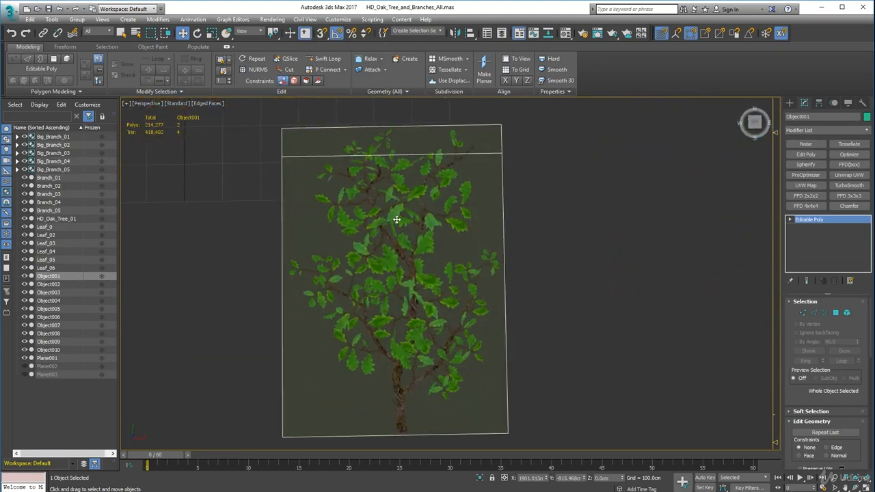
Add three vertical loops at the left, centre and right of the card and horizontal loops at mid-height and below the leaves
{"action": "left_click", "coordinate": [813, 313]}
{"action": "left_click", "coordinate": [318, 60]}
{"action": "left_click", "coordinate": [311, 130]}
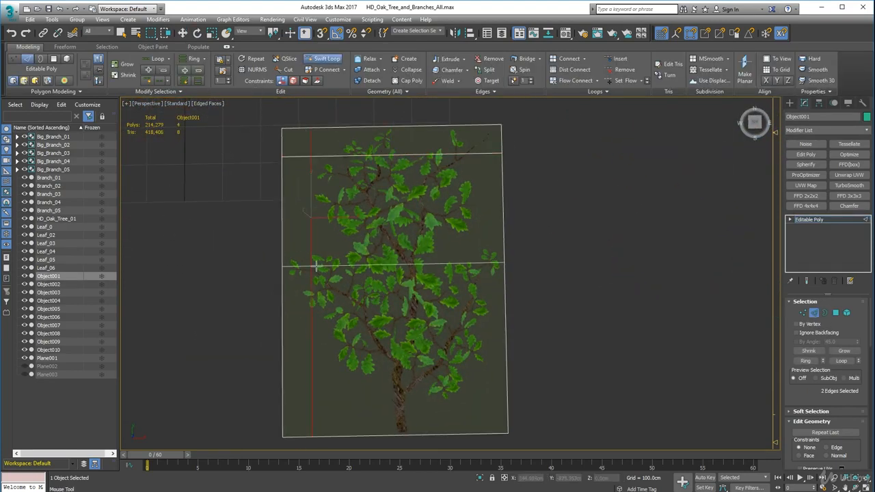
{"action": "left_click", "coordinate": [301, 265]}
{"action": "left_click", "coordinate": [303, 403]}
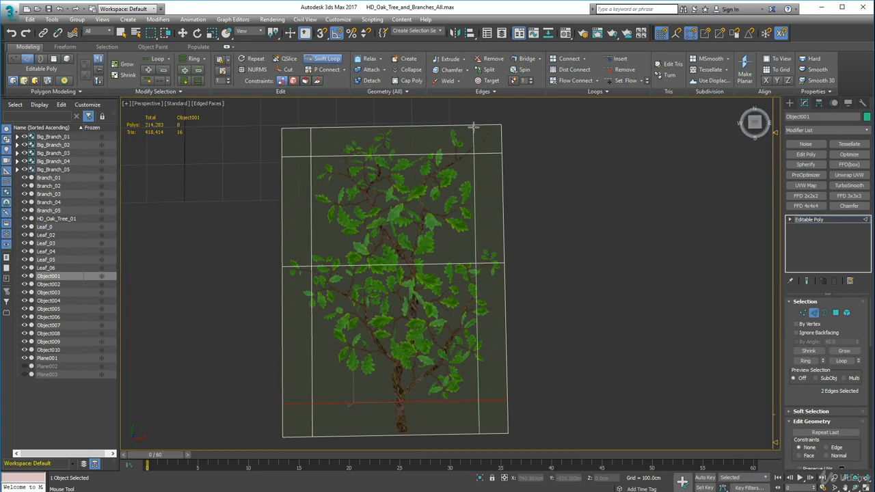
{"action": "left_click", "coordinate": [398, 134]}
{"action": "left_click", "coordinate": [475, 147]}
{"action": "key", "text": "w"}
Delete the card's top-left and bottom-left corner polygons
{"action": "left_click", "coordinate": [835, 313]}
{"action": "left_click", "coordinate": [296, 143]}
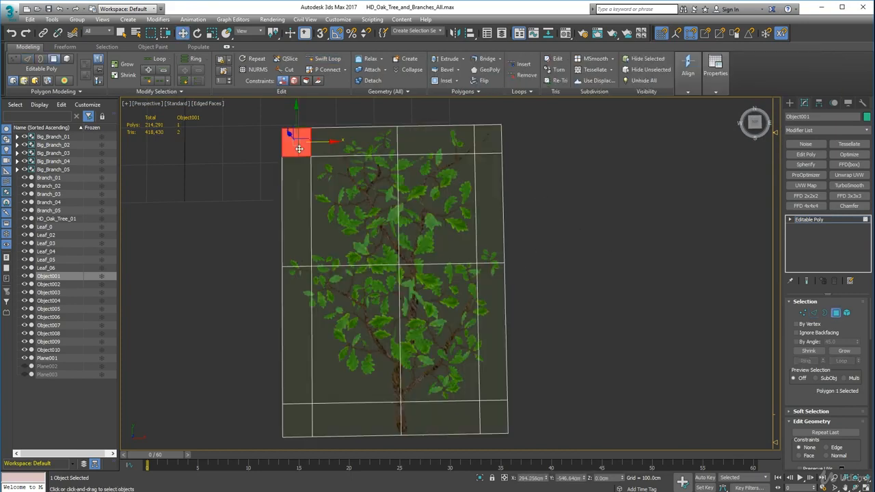
{"action": "key", "text": "Delete"}
{"action": "left_click", "coordinate": [295, 420]}
{"action": "key", "text": "Delete"}
Enable Preserve UVs and move the two lower centre-loop vertices to the trunk's left edge
{"action": "left_click", "coordinate": [803, 313]}
{"action": "left_click_drag", "start_coordinate": [440, 447], "coordinate": [379, 388]}
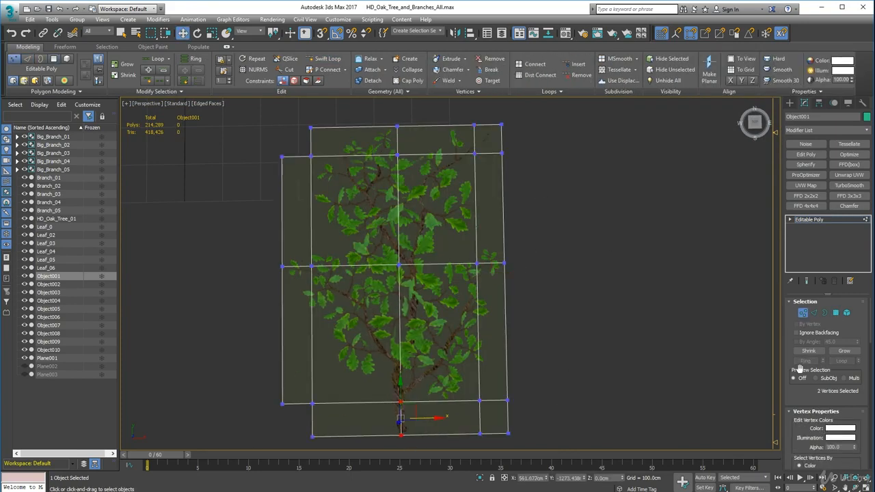
{"action": "mouse_move", "coordinate": [794, 428]}
{"action": "left_mouse_down"}
{"action": "mouse_move", "coordinate": [791, 324]}
{"action": "mouse_move", "coordinate": [792, 425]}
{"action": "left_mouse_up"}
{"action": "left_click", "coordinate": [803, 313]}
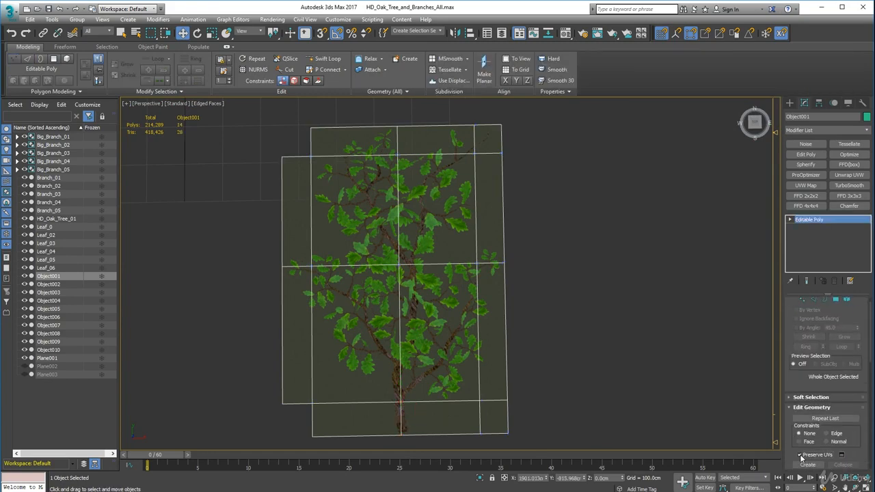
{"action": "left_click", "coordinate": [803, 313]}
{"action": "middle_click_drag", "start_coordinate": [453, 417], "coordinate": [466, 357]}
{"action": "left_click", "coordinate": [415, 353]}
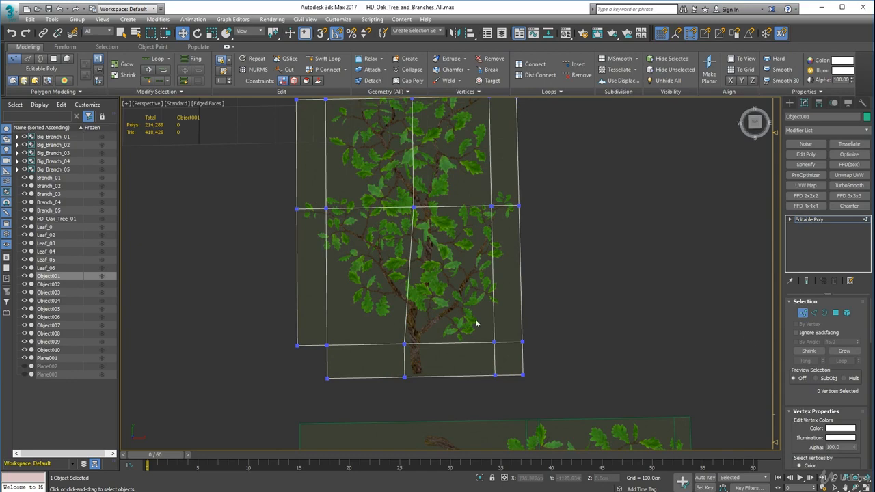
Raise the middle row of vertices to just above the outermost side leaves
{"action": "middle_click_drag", "start_coordinate": [284, 181], "coordinate": [296, 239]}
{"action": "left_click_drag", "start_coordinate": [419, 233], "coordinate": [419, 219]}
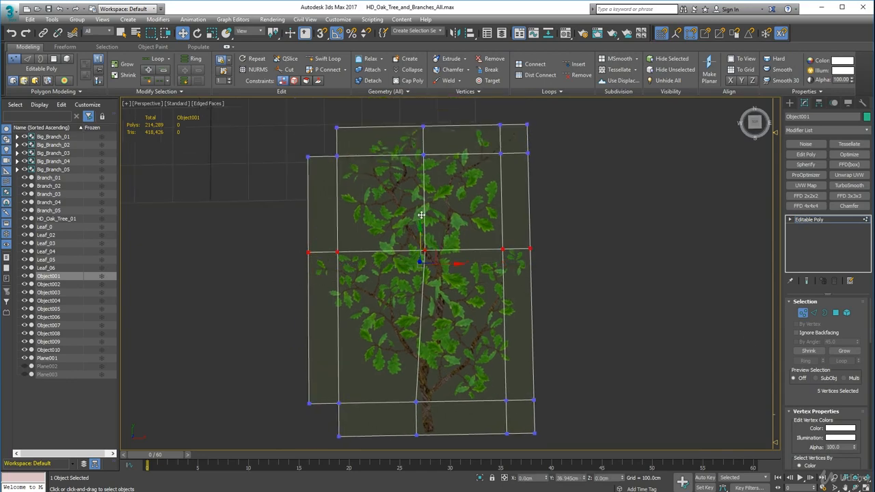
{"action": "scroll", "coordinate": [325, 175], "scroll_direction": "up", "scroll_amount": 4}
Delete the empty outer polygons on both sides of the card's upper half
{"action": "left_click", "coordinate": [835, 313]}
{"action": "left_click", "coordinate": [312, 271]}
{"action": "key", "text": "Delete"}
{"action": "scroll", "coordinate": [312, 272], "scroll_direction": "down", "scroll_amount": 5}
{"action": "scroll", "coordinate": [481, 236], "scroll_direction": "up", "scroll_amount": 3}
{"action": "left_click", "coordinate": [498, 312]}
{"action": "key", "text": "Delete"}
{"action": "scroll", "coordinate": [498, 312], "scroll_direction": "up", "scroll_amount": 3}
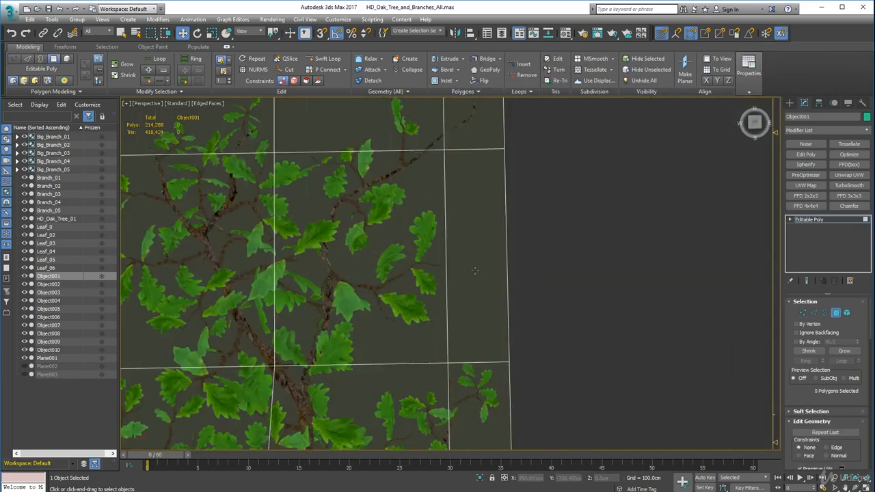
Delete the bottom-row polygons left of the trunk and at the far right of the card
{"action": "key", "text": "1"}
{"action": "left_click_drag", "start_coordinate": [477, 332], "coordinate": [476, 328]}
{"action": "scroll", "coordinate": [476, 328], "scroll_direction": "down", "scroll_amount": 5}
{"action": "middle_click_drag", "start_coordinate": [421, 361], "coordinate": [414, 277]}
{"action": "left_click", "coordinate": [835, 313]}
{"action": "scroll", "coordinate": [400, 368], "scroll_direction": "up", "scroll_amount": 4}
{"action": "left_click", "coordinate": [377, 360]}
{"action": "key", "text": "Delete"}
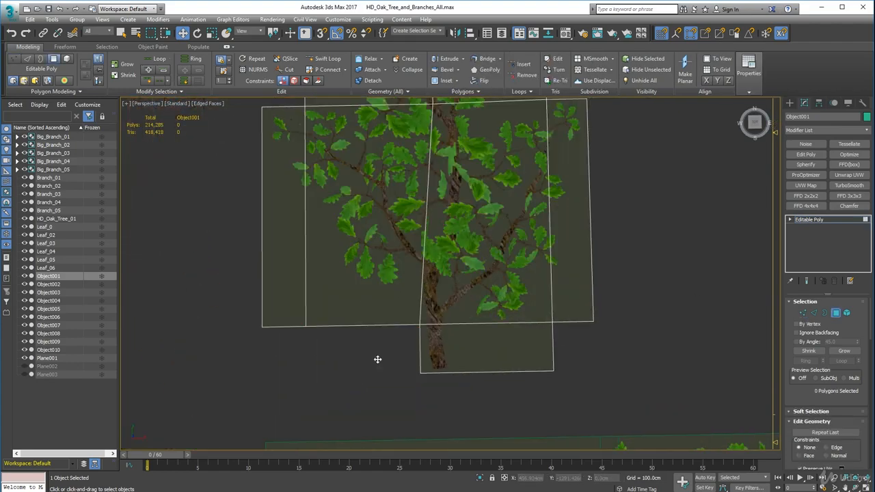
Nudge the vertex beside the trunk's left edge slightly closer to the trunk
{"action": "key", "text": "1"}
{"action": "left_click", "coordinate": [418, 324]}
{"action": "left_click_drag", "start_coordinate": [458, 350], "coordinate": [460, 348]}
Snap the lower outer vertices on both sides onto their inner neighbours and weld each pair
{"action": "middle_click_drag", "start_coordinate": [261, 329], "coordinate": [330, 390]}
{"action": "left_click", "coordinate": [330, 389]}
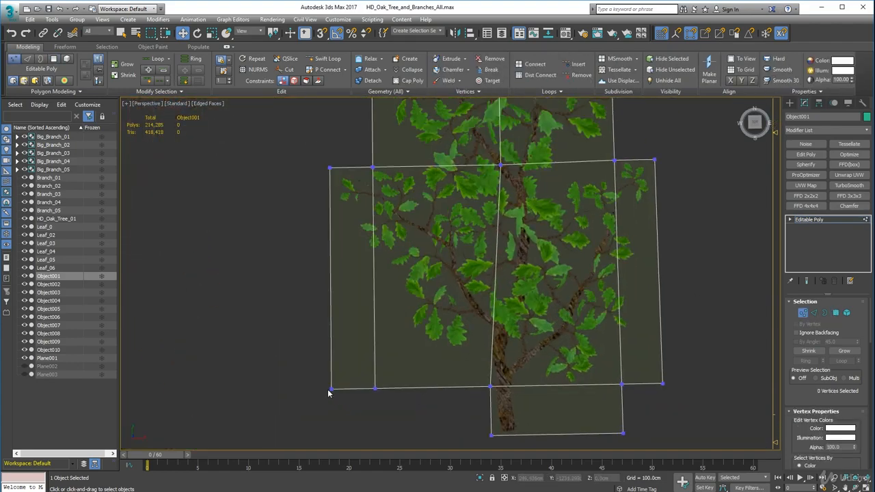
{"action": "left_click_drag", "start_coordinate": [365, 390], "coordinate": [410, 423]}
{"action": "key", "text": "s"}
{"action": "middle_click_drag", "start_coordinate": [668, 404], "coordinate": [533, 392]}
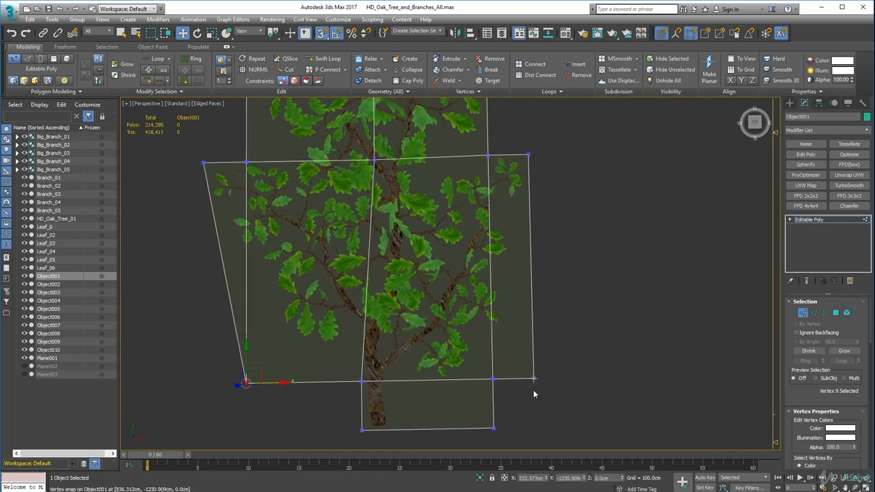
{"action": "left_click_drag", "start_coordinate": [533, 379], "coordinate": [494, 378]}
{"action": "left_click_drag", "start_coordinate": [506, 390], "coordinate": [482, 365]}
{"action": "left_click", "coordinate": [449, 80]}
Snap the second row's outer-right vertex onto the top-right corner, weld them, and lower the corner toward the twig tip
{"action": "middle_click_drag", "start_coordinate": [481, 177], "coordinate": [506, 380]}
{"action": "left_click_drag", "start_coordinate": [549, 175], "coordinate": [550, 179]}
{"action": "scroll", "coordinate": [551, 179], "scroll_direction": "up", "scroll_amount": 4}
{"action": "left_click_drag", "start_coordinate": [598, 233], "coordinate": [532, 142]}
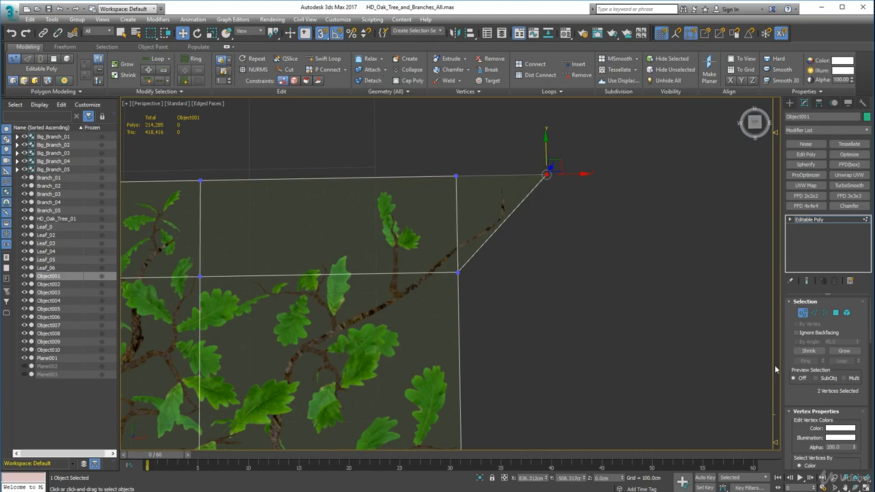
{"action": "scroll", "coordinate": [505, 242], "scroll_direction": "down", "scroll_amount": 2}
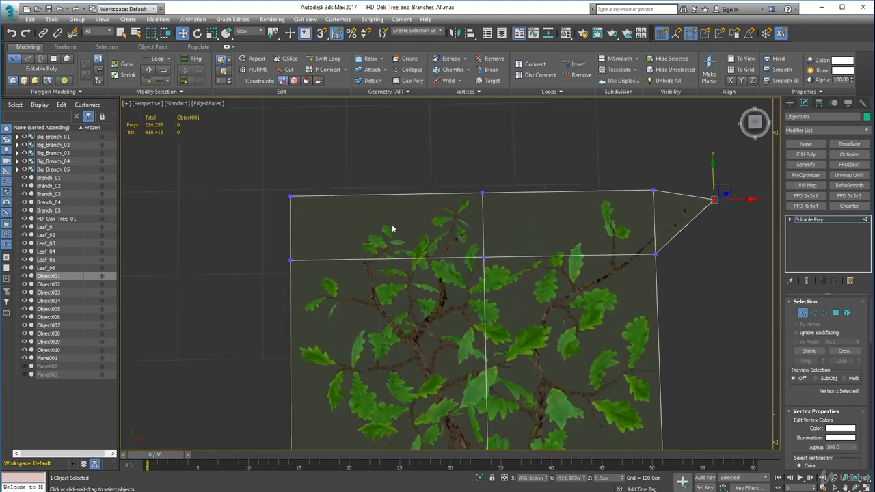
Move the top-left corner vertex inward toward the leaves and nudge the lower-left vertex to the right
{"action": "left_click_drag", "start_coordinate": [327, 196], "coordinate": [438, 216]}
{"action": "scroll", "coordinate": [436, 217], "scroll_direction": "down", "scroll_amount": 2}
{"action": "middle_click_drag", "start_coordinate": [414, 280], "coordinate": [425, 196]}
{"action": "scroll", "coordinate": [433, 190], "scroll_direction": "down", "scroll_amount": 2}
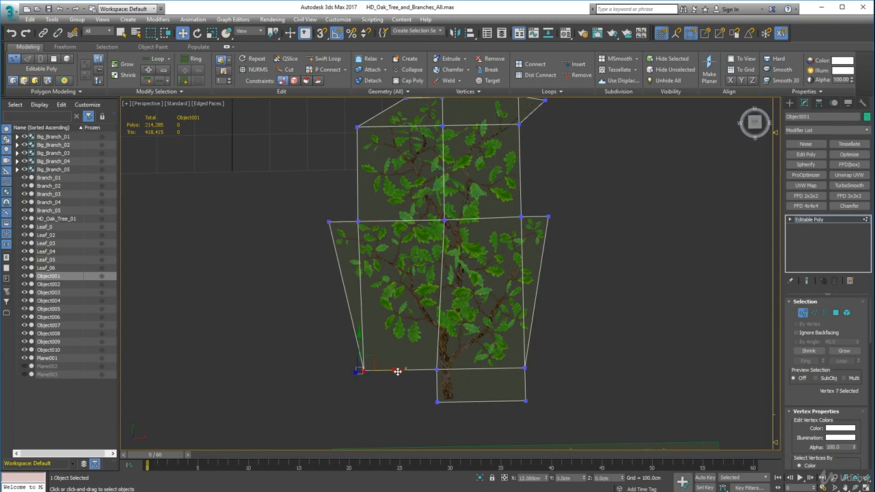
Center the wide card's pivot on the object
{"action": "scroll", "coordinate": [512, 328], "scroll_direction": "down", "scroll_amount": 2}
{"action": "left_click", "coordinate": [804, 102]}
{"action": "left_click", "coordinate": [826, 165]}
{"action": "middle_click_drag", "start_coordinate": [683, 263], "coordinate": [527, 270], "text": "alt"}
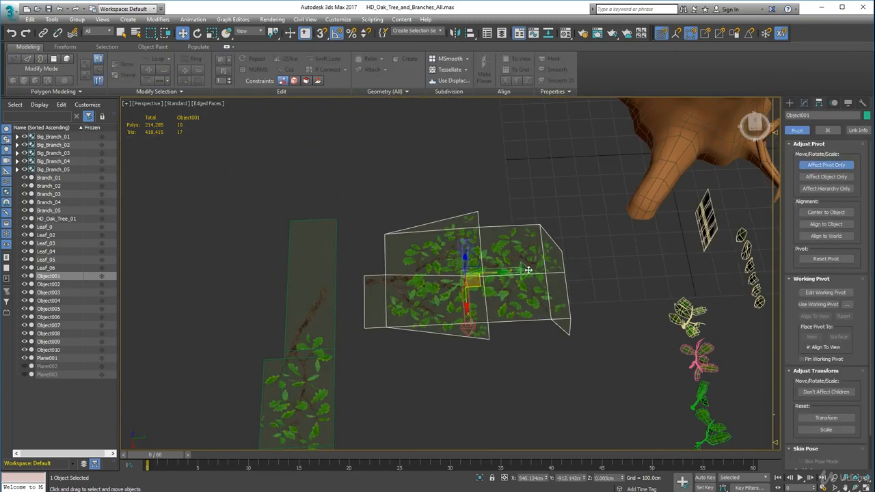
Move the wide card's pivot to the base of its trunk and finish pivot editing
{"action": "left_click_drag", "start_coordinate": [527, 270], "coordinate": [425, 276]}
{"action": "scroll", "coordinate": [502, 289], "scroll_direction": "up", "scroll_amount": 4}
{"action": "middle_click_drag", "start_coordinate": [371, 303], "coordinate": [478, 273], "text": "alt"}
{"action": "left_click_drag", "start_coordinate": [458, 332], "coordinate": [470, 342]}
{"action": "middle_click_drag", "start_coordinate": [472, 343], "coordinate": [581, 253], "text": "alt"}
{"action": "key", "text": "z"}
{"action": "left_click", "coordinate": [823, 166]}
{"action": "scroll", "coordinate": [643, 251], "scroll_direction": "down", "scroll_amount": 3}
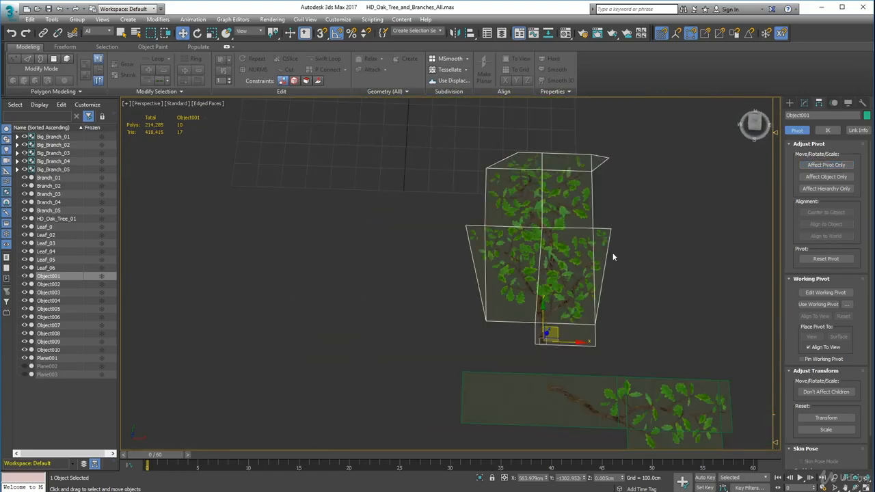
Rotate the wide card upright on its trunk base and move it over to the 3D branch models
{"action": "key", "text": "e"}
{"action": "left_click_drag", "start_coordinate": [550, 313], "coordinate": [553, 363]}
{"action": "scroll", "coordinate": [553, 362], "scroll_direction": "down", "scroll_amount": 5}
{"action": "middle_click_drag", "start_coordinate": [553, 363], "coordinate": [510, 252], "text": "alt"}
{"action": "key", "text": "w"}
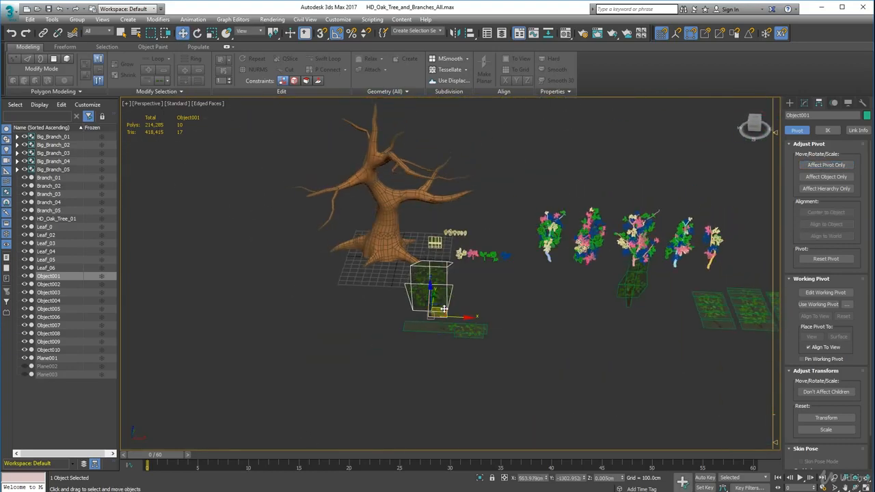
{"action": "left_click_drag", "start_coordinate": [440, 313], "coordinate": [615, 289]}
Select the remaining long branch card on the ground and center its pivot on the object
{"action": "left_click", "coordinate": [549, 276]}
{"action": "scroll", "coordinate": [548, 245], "scroll_direction": "up", "scroll_amount": 2}
{"action": "middle_click_drag", "start_coordinate": [549, 277], "coordinate": [620, 260], "text": "alt"}
{"action": "scroll", "coordinate": [472, 282], "scroll_direction": "up", "scroll_amount": 4}
{"action": "left_click", "coordinate": [471, 282]}
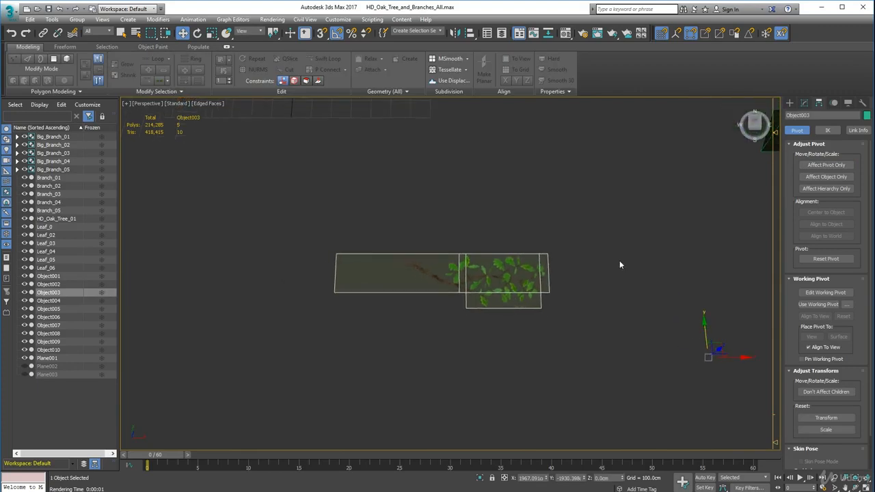
{"action": "left_click", "coordinate": [824, 167]}
{"action": "left_click", "coordinate": [825, 213]}
{"action": "left_click", "coordinate": [825, 166]}
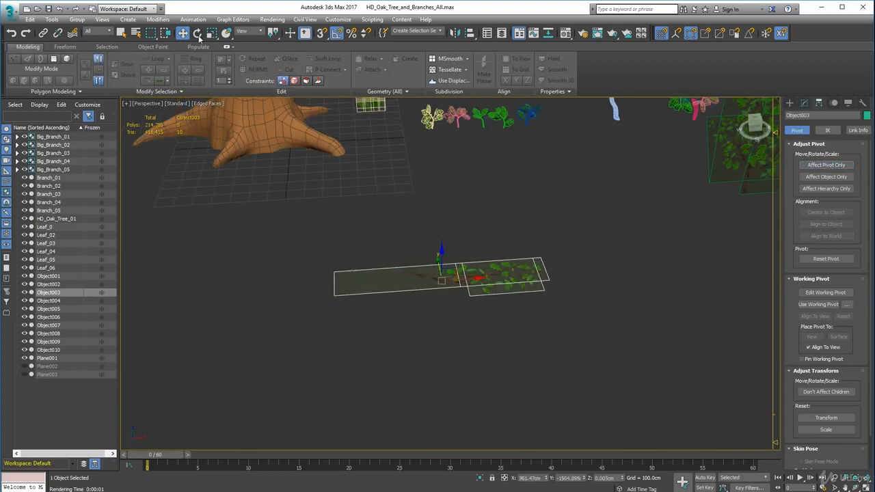
Shorten the long branch card by moving its lower end vertices up to the base of the trunk
{"action": "left_click", "coordinate": [198, 33]}
{"action": "left_click_drag", "start_coordinate": [425, 298], "coordinate": [471, 306]}
{"action": "middle_click_drag", "start_coordinate": [471, 307], "coordinate": [474, 377], "text": "alt"}
{"action": "left_click", "coordinate": [519, 349]}
{"action": "left_click", "coordinate": [803, 103]}
{"action": "left_click", "coordinate": [465, 226]}
{"action": "left_click", "coordinate": [802, 313]}
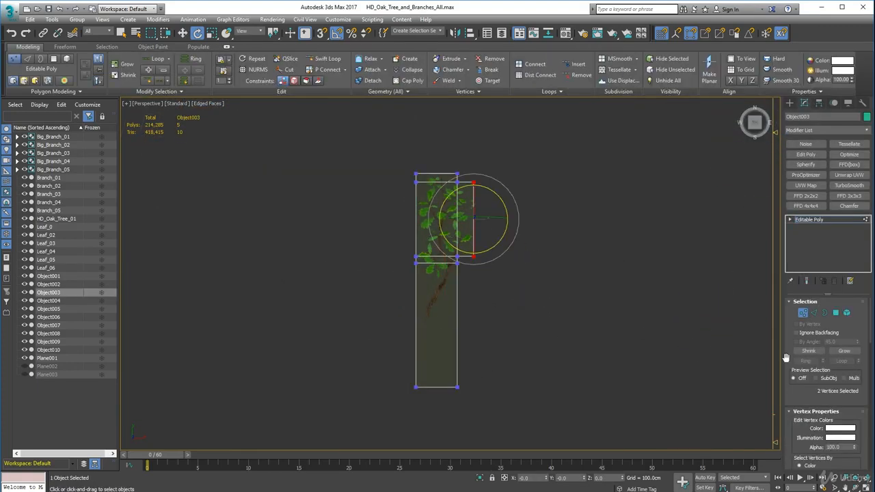
{"action": "left_click", "coordinate": [802, 313]}
{"action": "left_click", "coordinate": [801, 412]}
{"action": "left_click_drag", "start_coordinate": [790, 414], "coordinate": [792, 396]}
{"action": "left_click", "coordinate": [803, 314]}
{"action": "left_click_drag", "start_coordinate": [489, 411], "coordinate": [445, 290]}
{"action": "left_click", "coordinate": [185, 31]}
{"action": "scroll", "coordinate": [456, 212], "scroll_direction": "up", "scroll_amount": 3}
{"action": "middle_click_drag", "start_coordinate": [458, 207], "coordinate": [451, 258]}
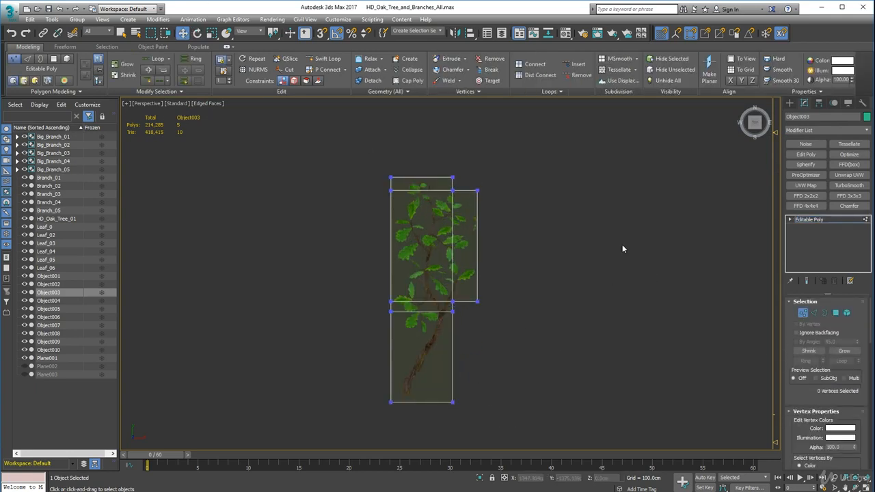
Add a lengthwise edge loop to the long card and pull its lower vertices in around the trunk
{"action": "left_click", "coordinate": [813, 312]}
{"action": "left_click", "coordinate": [425, 181]}
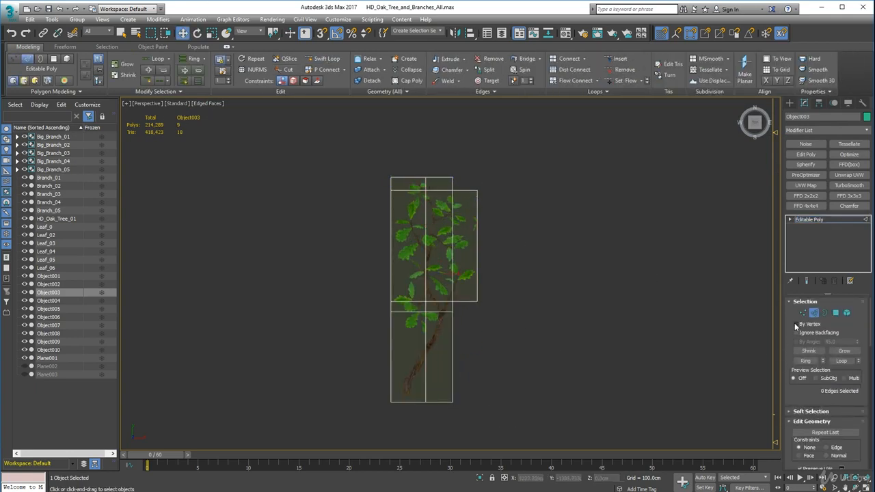
{"action": "left_click", "coordinate": [803, 313]}
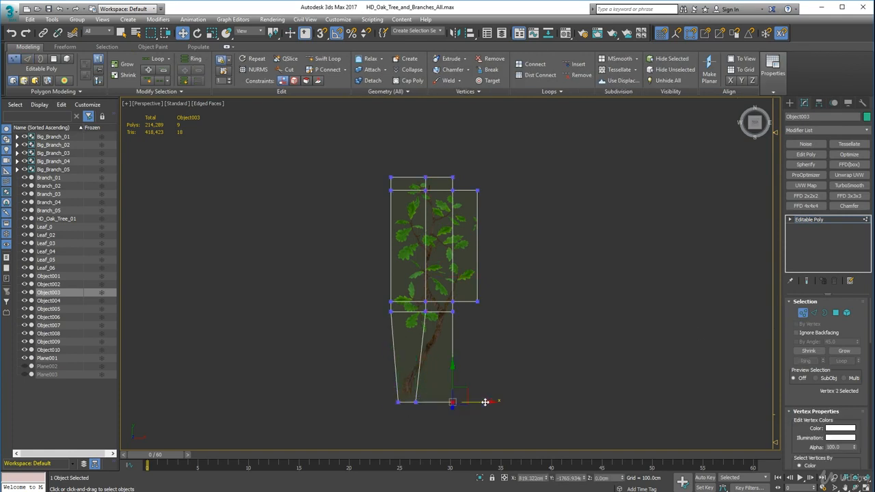
{"action": "scroll", "coordinate": [470, 315], "scroll_direction": "up", "scroll_amount": 5}
{"action": "left_click", "coordinate": [347, 259]}
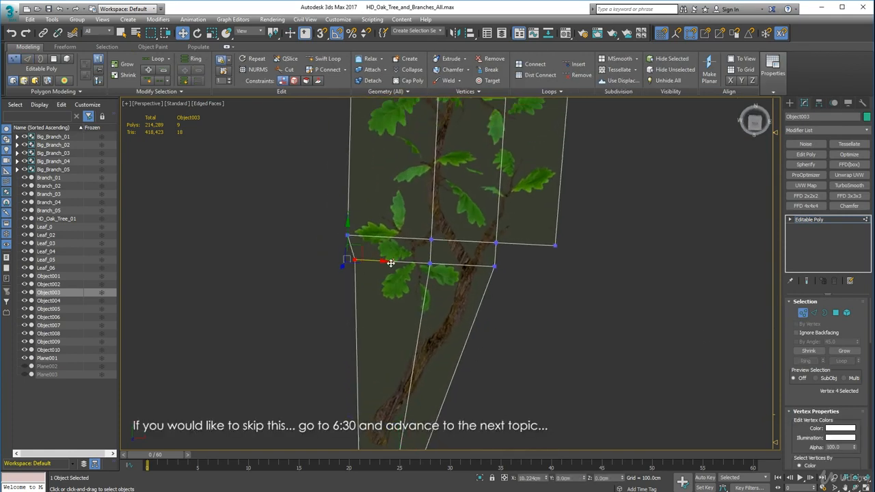
{"action": "left_click_drag", "start_coordinate": [390, 263], "coordinate": [384, 264]}
{"action": "middle_click_drag", "start_coordinate": [467, 294], "coordinate": [474, 322]}
Remove the redundant cross edges where the long card's trunk section meets the foliage
{"action": "left_click", "coordinate": [814, 313]}
{"action": "double_click", "coordinate": [426, 292]}
{"action": "key", "text": "ctrl+BackSpace"}
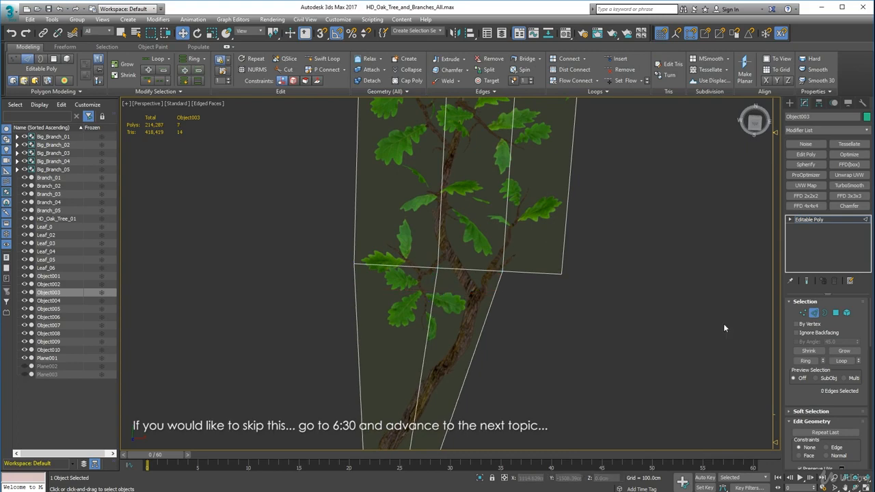
Merge the long card's upper-left corner vertex with the neighbouring vertex on its top edge
{"action": "scroll", "coordinate": [525, 339], "scroll_direction": "down", "scroll_amount": 5}
{"action": "scroll", "coordinate": [531, 322], "scroll_direction": "up", "scroll_amount": 7}
{"action": "scroll", "coordinate": [490, 311], "scroll_direction": "down", "scroll_amount": 4}
{"action": "scroll", "coordinate": [422, 241], "scroll_direction": "up", "scroll_amount": 4}
{"action": "key", "text": "1"}
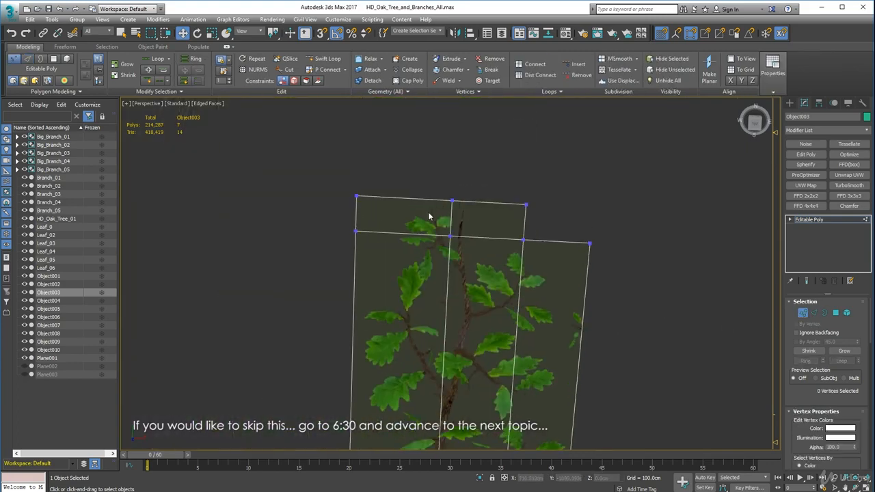
{"action": "scroll", "coordinate": [356, 197], "scroll_direction": "up", "scroll_amount": 3}
{"action": "left_click", "coordinate": [356, 198]}
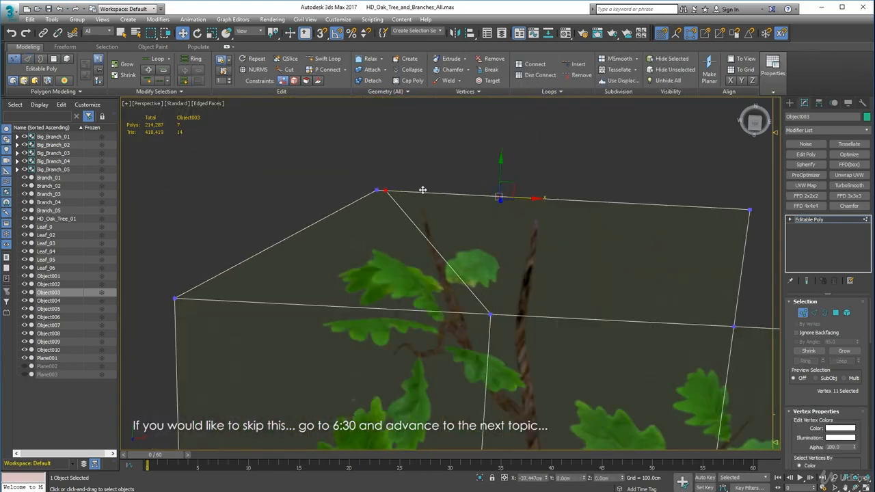
{"action": "left_click_drag", "start_coordinate": [413, 192], "coordinate": [469, 203]}
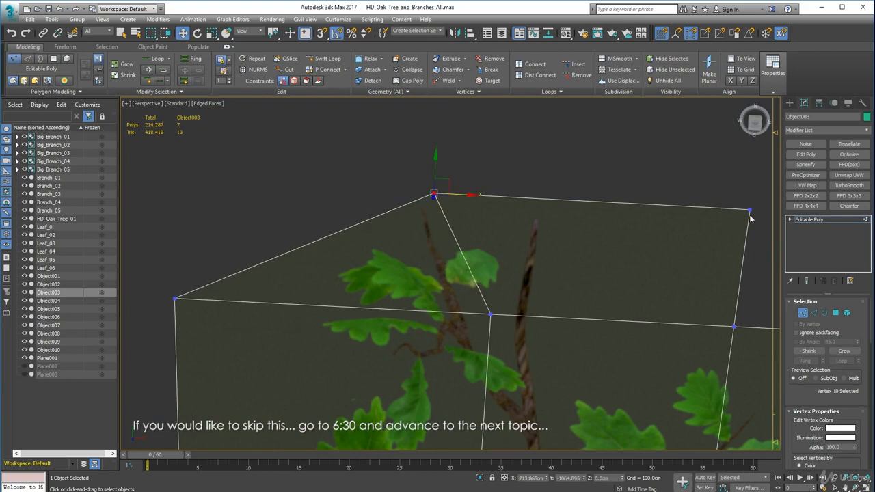
Move the long card's upper-right corner and middle top vertices to follow the twig tips
{"action": "left_click", "coordinate": [751, 211]}
{"action": "middle_click_drag", "start_coordinate": [752, 213], "coordinate": [581, 176]}
{"action": "scroll", "coordinate": [516, 317], "scroll_direction": "down", "scroll_amount": 4}
{"action": "middle_click_drag", "start_coordinate": [515, 318], "coordinate": [519, 253]}
{"action": "left_click", "coordinate": [436, 232]}
{"action": "left_click_drag", "start_coordinate": [445, 223], "coordinate": [473, 227]}
{"action": "left_click", "coordinate": [410, 179]}
{"action": "left_click_drag", "start_coordinate": [423, 169], "coordinate": [468, 152]}
Delete the empty top face on the long card's right side and pull the outer corner vertex toward the leaves
{"action": "scroll", "coordinate": [467, 167], "scroll_direction": "up", "scroll_amount": 3}
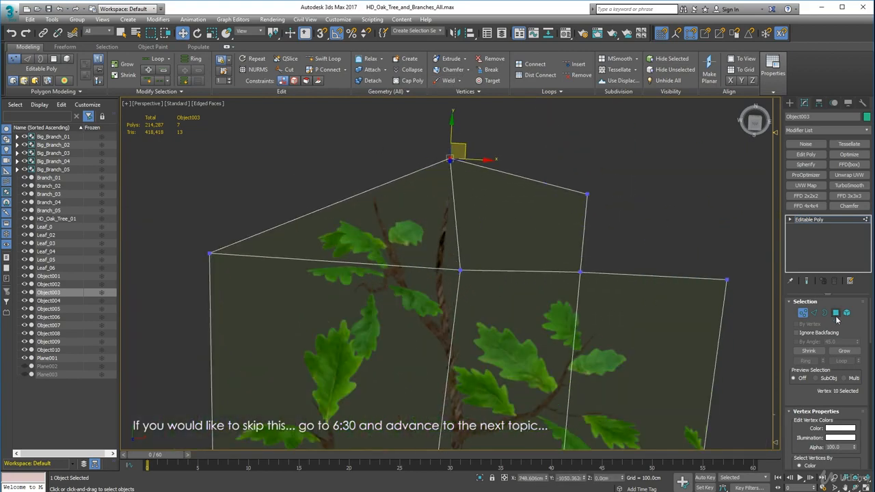
{"action": "left_click", "coordinate": [835, 313]}
{"action": "left_click", "coordinate": [547, 229]}
{"action": "key", "text": "Delete"}
{"action": "middle_click_drag", "start_coordinate": [635, 255], "coordinate": [465, 110]}
{"action": "left_click", "coordinate": [804, 312]}
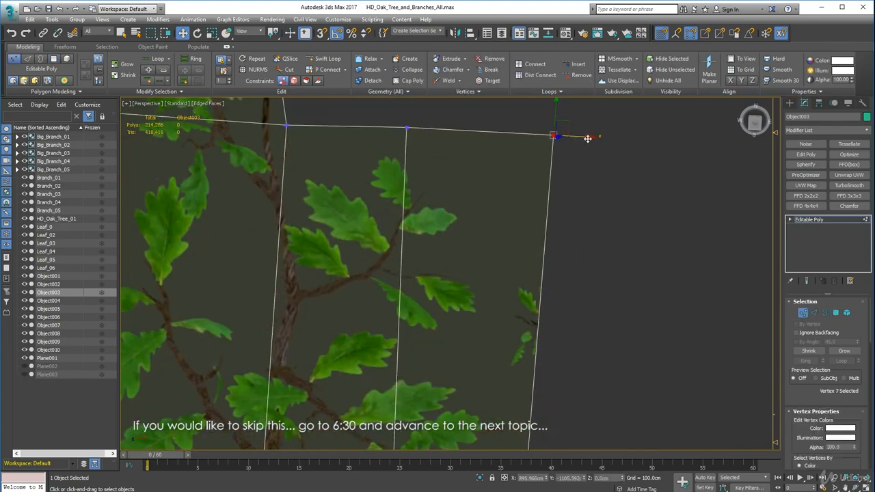
{"action": "scroll", "coordinate": [523, 198], "scroll_direction": "down", "scroll_amount": 5}
Move the long card's pivot to the base of its trunk and finish pivot editing
{"action": "left_click", "coordinate": [818, 103]}
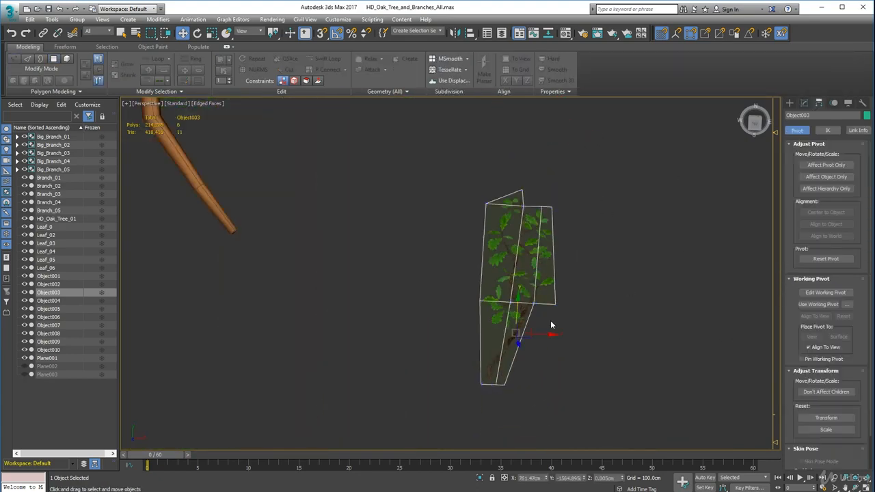
{"action": "left_click", "coordinate": [829, 165]}
{"action": "scroll", "coordinate": [518, 380], "scroll_direction": "up", "scroll_amount": 4}
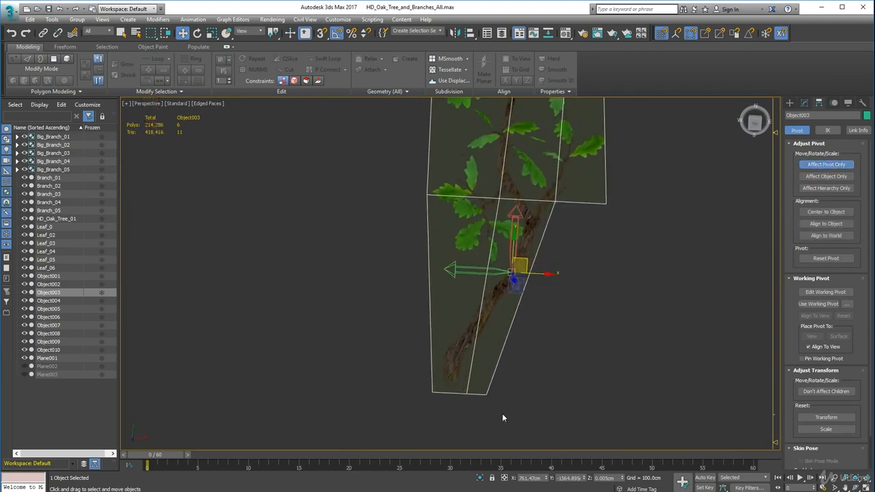
{"action": "left_click_drag", "start_coordinate": [523, 264], "coordinate": [458, 365]}
{"action": "scroll", "coordinate": [451, 388], "scroll_direction": "up", "scroll_amount": 5}
{"action": "left_click_drag", "start_coordinate": [454, 308], "coordinate": [455, 315]}
{"action": "scroll", "coordinate": [456, 316], "scroll_direction": "down", "scroll_amount": 8}
{"action": "middle_click_drag", "start_coordinate": [474, 350], "coordinate": [480, 343], "text": "alt"}
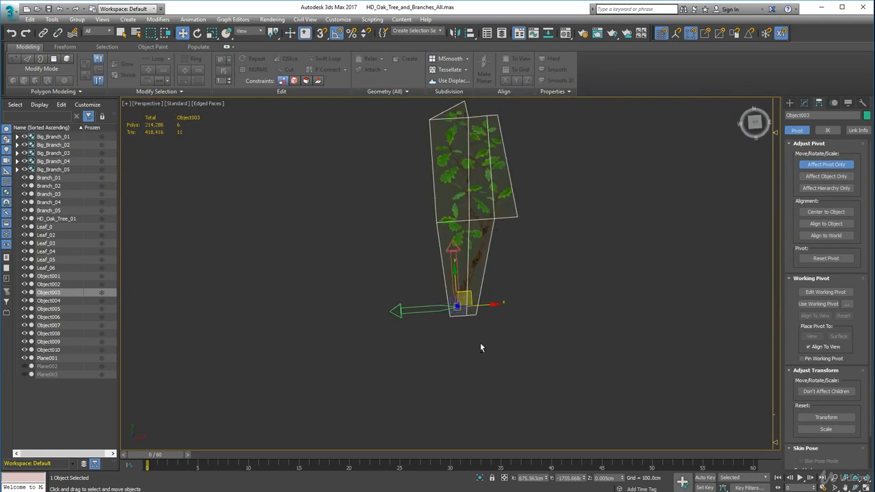
{"action": "left_click", "coordinate": [826, 165]}
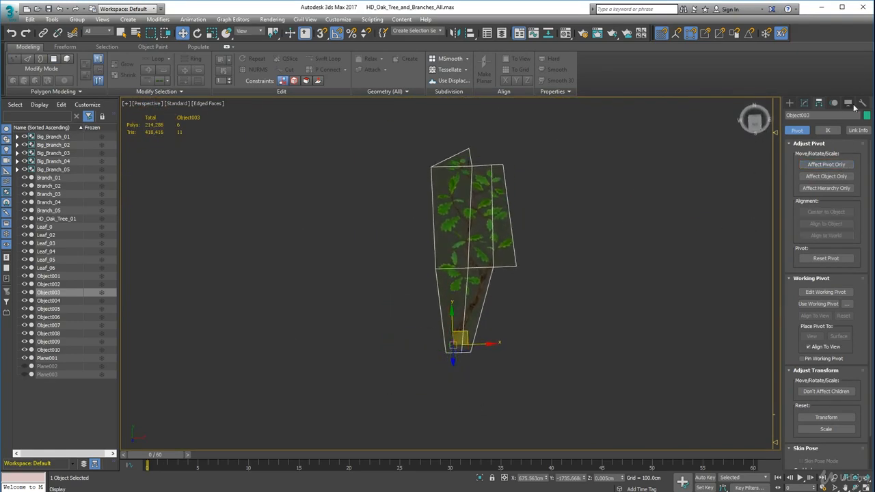
Rotate the long card upright on its trunk base and move it over to the 3D branches
{"action": "left_click", "coordinate": [805, 103]}
{"action": "scroll", "coordinate": [552, 303], "scroll_direction": "down", "scroll_amount": 5}
{"action": "left_click", "coordinate": [198, 32]}
{"action": "left_click_drag", "start_coordinate": [506, 306], "coordinate": [517, 364]}
{"action": "middle_click_drag", "start_coordinate": [545, 387], "coordinate": [525, 373], "text": "alt"}
{"action": "key", "text": "w"}
{"action": "left_click_drag", "start_coordinate": [530, 384], "coordinate": [594, 358]}
{"action": "middle_click_drag", "start_coordinate": [594, 357], "coordinate": [625, 347], "text": "alt"}
{"action": "middle_click_drag", "start_coordinate": [625, 347], "coordinate": [396, 356]}
Select the narrower of the two remaining tall branch cards and center its pivot on the object
{"action": "left_click", "coordinate": [523, 366]}
{"action": "left_click", "coordinate": [526, 350]}
{"action": "middle_click_drag", "start_coordinate": [526, 350], "coordinate": [543, 393], "text": "alt"}
{"action": "scroll", "coordinate": [547, 401], "scroll_direction": "up", "scroll_amount": 6}
{"action": "scroll", "coordinate": [543, 397], "scroll_direction": "down", "scroll_amount": 5}
{"action": "left_click", "coordinate": [819, 104]}
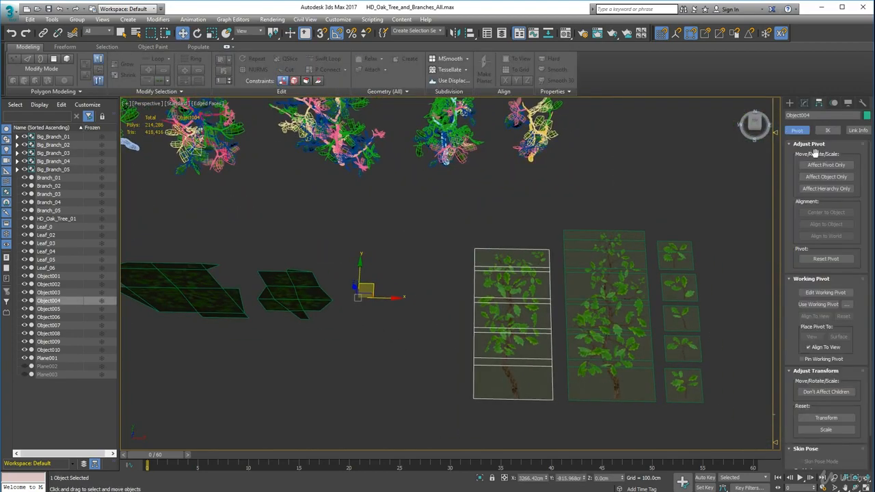
{"action": "left_click", "coordinate": [820, 164]}
{"action": "left_click", "coordinate": [820, 211]}
{"action": "left_click", "coordinate": [821, 164]}
Add a lengthwise edge loop through the middle of the narrower tall card with Swift Loop
{"action": "left_click", "coordinate": [805, 103]}
{"action": "key", "text": "2"}
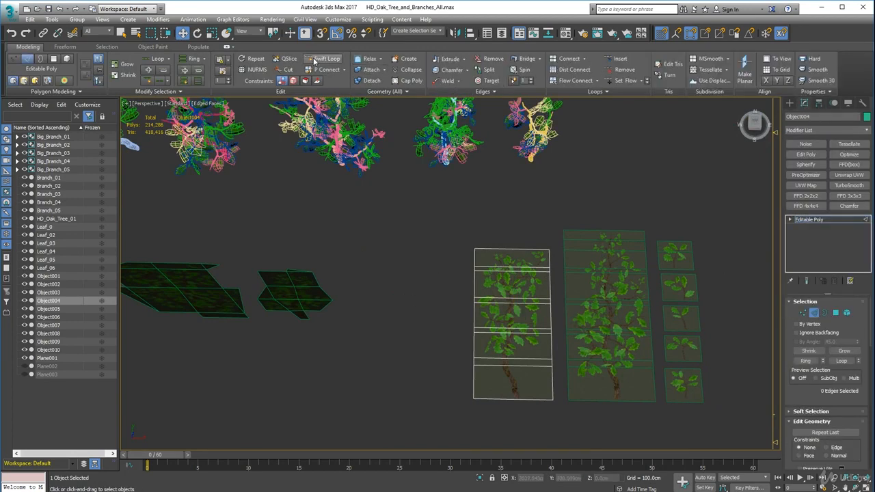
{"action": "scroll", "coordinate": [503, 389], "scroll_direction": "up", "scroll_amount": 5}
{"action": "left_click", "coordinate": [525, 388]}
{"action": "right_click", "coordinate": [281, 327]}
Pull the narrower card's bottom vertices around the trunk foot and delete the empty face beside the trunk
{"action": "key", "text": "1"}
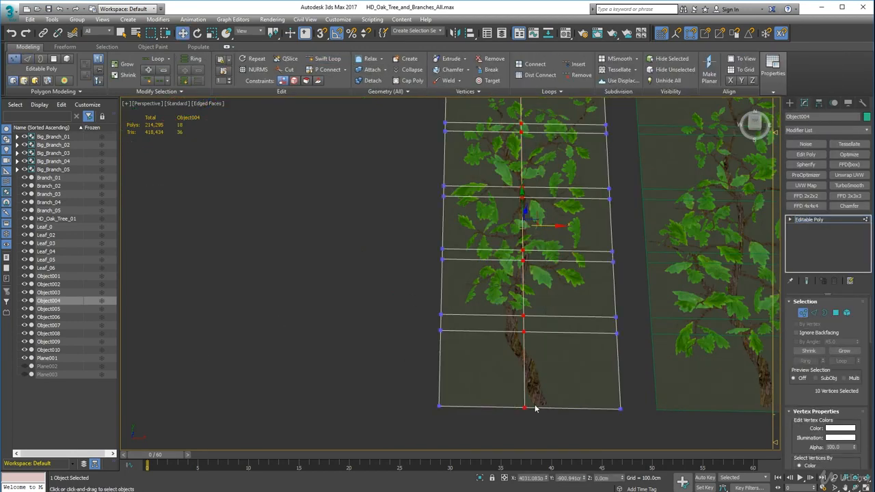
{"action": "left_click", "coordinate": [526, 408]}
{"action": "left_click_drag", "start_coordinate": [563, 408], "coordinate": [596, 410]}
{"action": "left_click_drag", "start_coordinate": [475, 407], "coordinate": [563, 408]}
{"action": "key", "text": "4"}
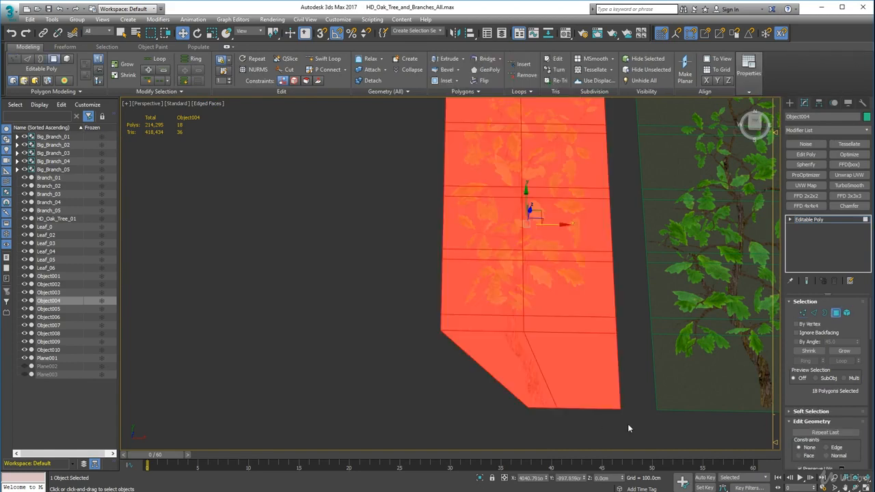
{"action": "left_click_drag", "start_coordinate": [629, 428], "coordinate": [582, 326]}
{"action": "key", "text": "Delete"}
Remove the redundant doubled cross edges along the narrower tall card, from the trunk up to the top
{"action": "scroll", "coordinate": [540, 350], "scroll_direction": "up", "scroll_amount": 3}
{"action": "key", "text": "2"}
{"action": "left_click", "coordinate": [480, 321]}
{"action": "key", "text": "ctrl+BackSpace"}
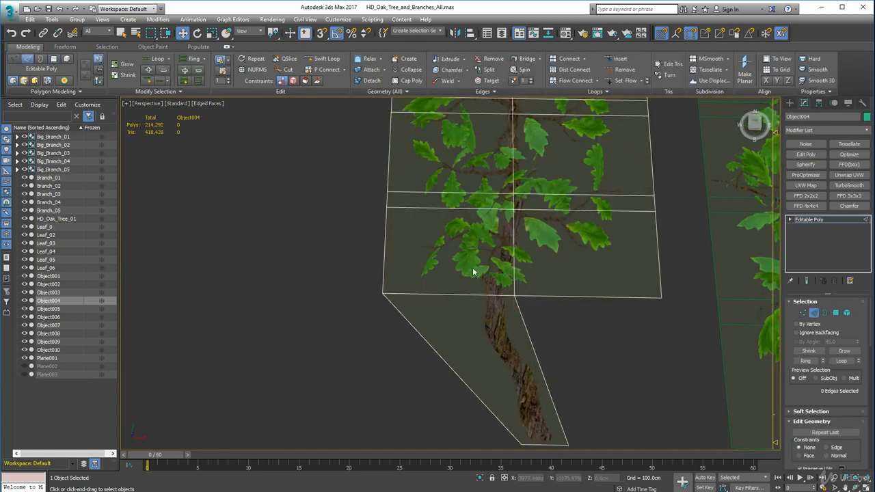
{"action": "middle_click_drag", "start_coordinate": [540, 224], "coordinate": [536, 315]}
{"action": "key", "text": "ctrl+BackSpace"}
{"action": "middle_click_drag", "start_coordinate": [520, 268], "coordinate": [515, 287], "text": "alt"}
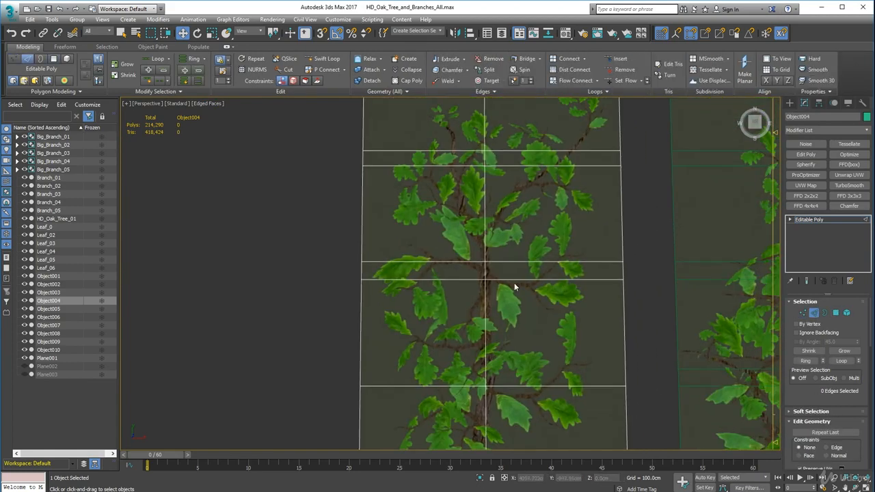
{"action": "key", "text": "ctrl+BackSpace"}
{"action": "middle_click_drag", "start_coordinate": [531, 257], "coordinate": [518, 298], "text": "alt"}
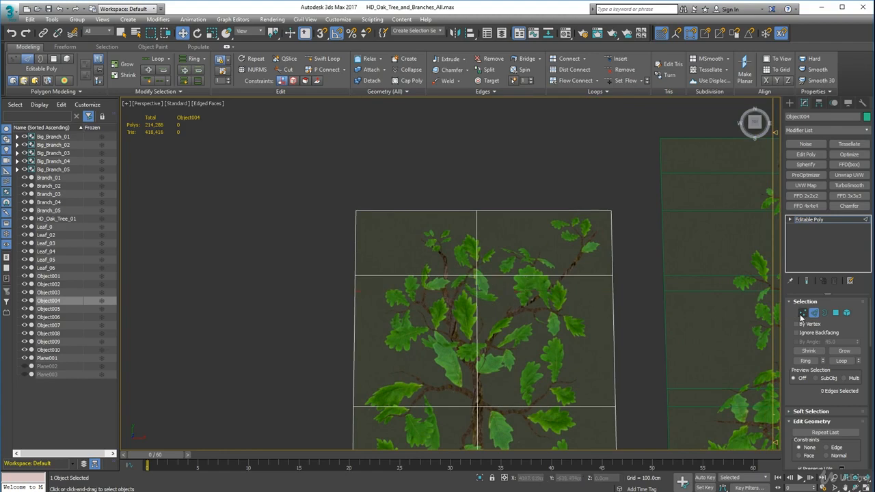
Pull the narrower card's top corner vertices and right-side vertices inward to fit the foliage outline
{"action": "left_click", "coordinate": [802, 313]}
{"action": "left_click_drag", "start_coordinate": [355, 210], "coordinate": [435, 211]}
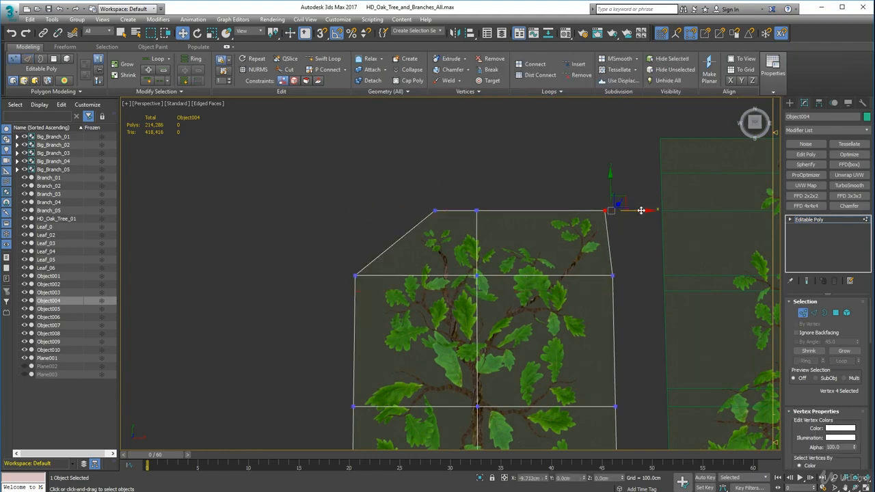
{"action": "left_click_drag", "start_coordinate": [641, 210], "coordinate": [636, 211]}
{"action": "middle_click_drag", "start_coordinate": [619, 390], "coordinate": [606, 305]}
{"action": "left_click", "coordinate": [601, 319]}
{"action": "mouse_move", "coordinate": [631, 320]}
{"action": "left_mouse_down"}
{"action": "mouse_move", "coordinate": [607, 322]}
{"action": "mouse_move", "coordinate": [632, 328]}
{"action": "left_mouse_up"}
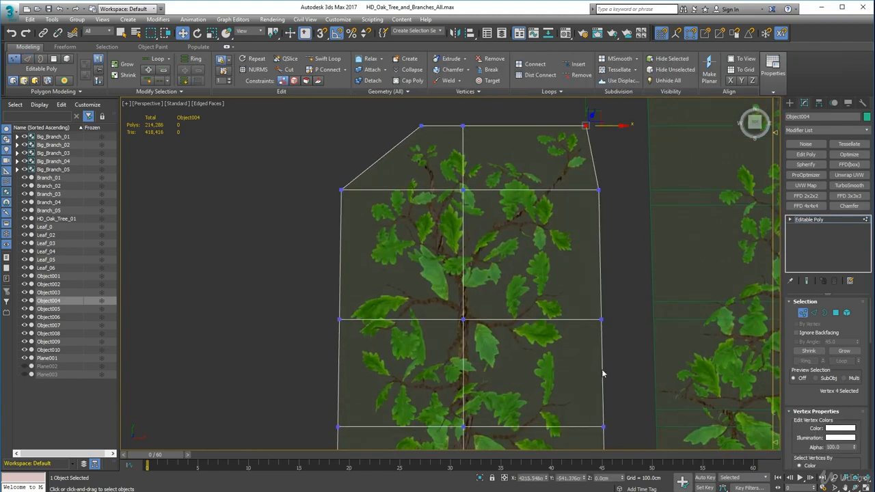
{"action": "middle_click_drag", "start_coordinate": [603, 374], "coordinate": [591, 251]}
{"action": "left_click", "coordinate": [593, 394]}
{"action": "left_click_drag", "start_coordinate": [630, 394], "coordinate": [557, 394]}
{"action": "left_click_drag", "start_coordinate": [624, 302], "coordinate": [609, 302]}
{"action": "middle_click_drag", "start_coordinate": [445, 373], "coordinate": [517, 348]}
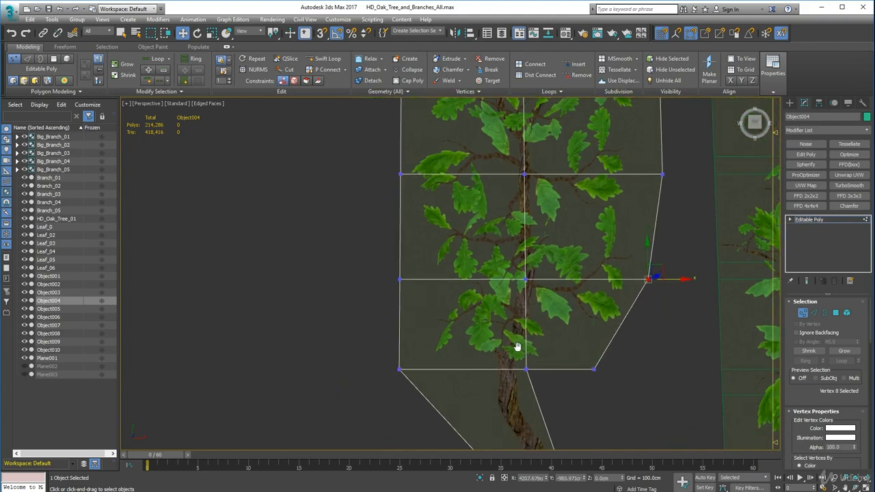
Pull the narrower card's left-side vertices inward to follow the foliage and finish vertex editing
{"action": "left_click", "coordinate": [399, 369]}
{"action": "scroll", "coordinate": [421, 353], "scroll_direction": "down", "scroll_amount": 2}
{"action": "middle_click_drag", "start_coordinate": [421, 351], "coordinate": [402, 292]}
{"action": "left_click_drag", "start_coordinate": [418, 311], "coordinate": [442, 313]}
{"action": "middle_click_drag", "start_coordinate": [384, 249], "coordinate": [425, 313]}
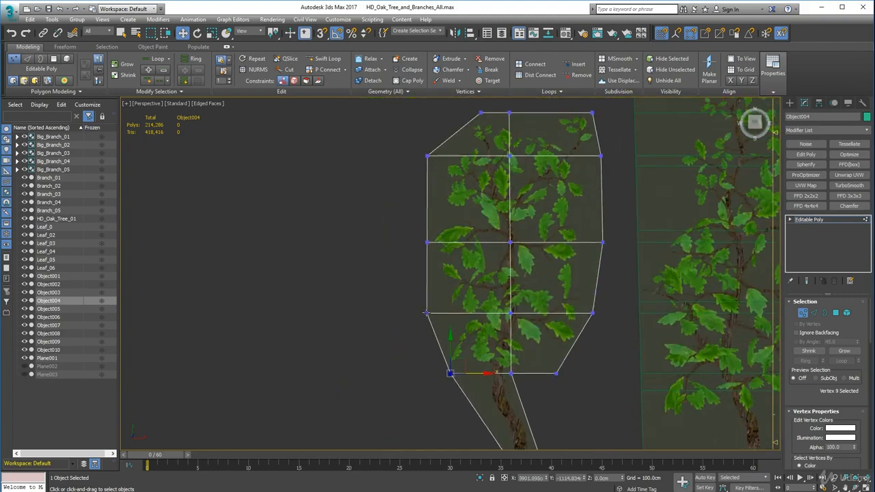
{"action": "middle_click_drag", "start_coordinate": [453, 259], "coordinate": [453, 330]}
{"action": "left_click", "coordinate": [426, 227]}
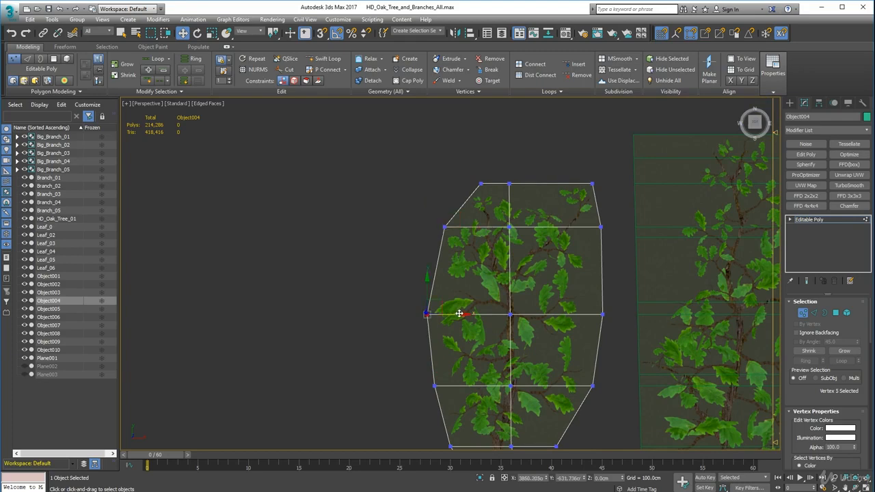
{"action": "left_click_drag", "start_coordinate": [459, 314], "coordinate": [462, 313]}
{"action": "scroll", "coordinate": [460, 314], "scroll_direction": "down", "scroll_amount": 3}
{"action": "middle_click_drag", "start_coordinate": [460, 313], "coordinate": [426, 223]}
{"action": "left_click", "coordinate": [366, 328]}
{"action": "scroll", "coordinate": [509, 263], "scroll_direction": "down", "scroll_amount": 3}
{"action": "middle_click_drag", "start_coordinate": [469, 270], "coordinate": [461, 299]}
Place the trimmed narrower card's pivot at its trunk base and end pivot editing
{"action": "left_click", "coordinate": [819, 102]}
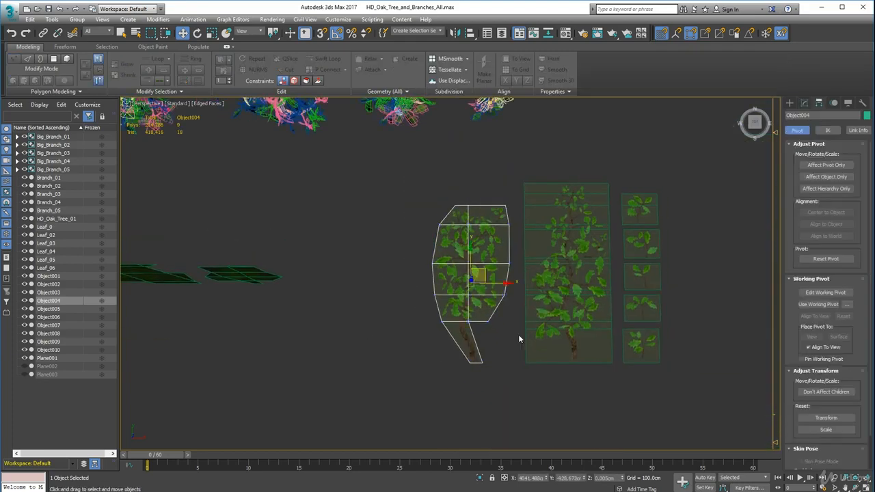
{"action": "scroll", "coordinate": [503, 325], "scroll_direction": "up", "scroll_amount": 5}
{"action": "left_click", "coordinate": [826, 165]}
{"action": "left_click_drag", "start_coordinate": [455, 251], "coordinate": [472, 382]}
{"action": "scroll", "coordinate": [439, 419], "scroll_direction": "up", "scroll_amount": 5}
{"action": "scroll", "coordinate": [471, 383], "scroll_direction": "down", "scroll_amount": 8}
{"action": "middle_click_drag", "start_coordinate": [507, 285], "coordinate": [423, 290]}
{"action": "left_click", "coordinate": [825, 165]}
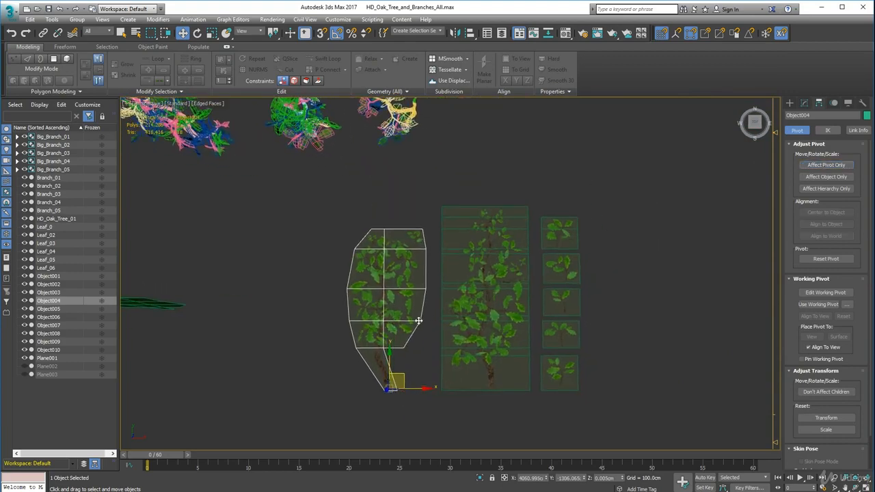
Stand the trimmed narrower card upright on its trunk base and move it beside the 3D branches
{"action": "middle_click_drag", "start_coordinate": [417, 320], "coordinate": [501, 270]}
{"action": "left_click", "coordinate": [197, 33]}
{"action": "left_click_drag", "start_coordinate": [472, 316], "coordinate": [351, 242]}
{"action": "key", "text": "w"}
{"action": "middle_click_drag", "start_coordinate": [372, 321], "coordinate": [410, 290], "text": "alt"}
{"action": "middle_click_drag", "start_coordinate": [424, 294], "coordinate": [320, 285]}
Select the last tall branch card, center its pivot on the object and leave pivot editing
{"action": "left_click", "coordinate": [429, 318]}
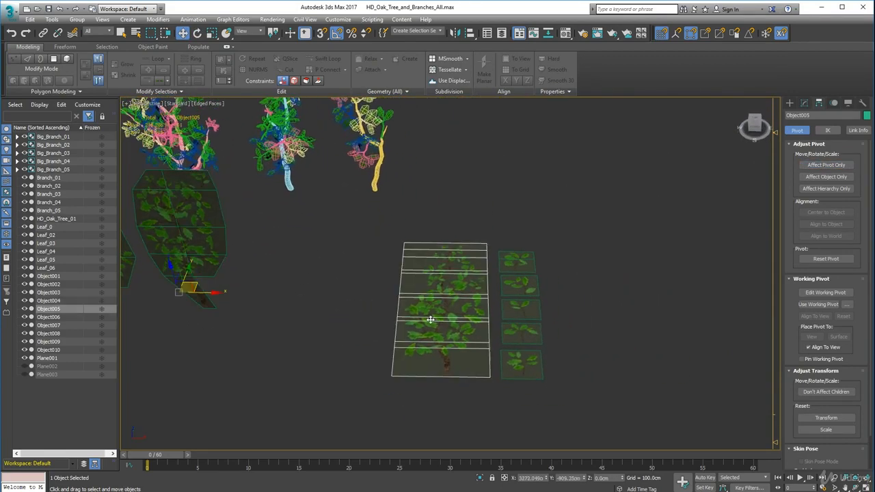
{"action": "middle_click_drag", "start_coordinate": [430, 318], "coordinate": [418, 349], "text": "alt"}
{"action": "left_click", "coordinate": [832, 164]}
{"action": "middle_click_drag", "start_coordinate": [509, 309], "coordinate": [527, 319], "text": "alt"}
{"action": "left_click", "coordinate": [826, 165]}
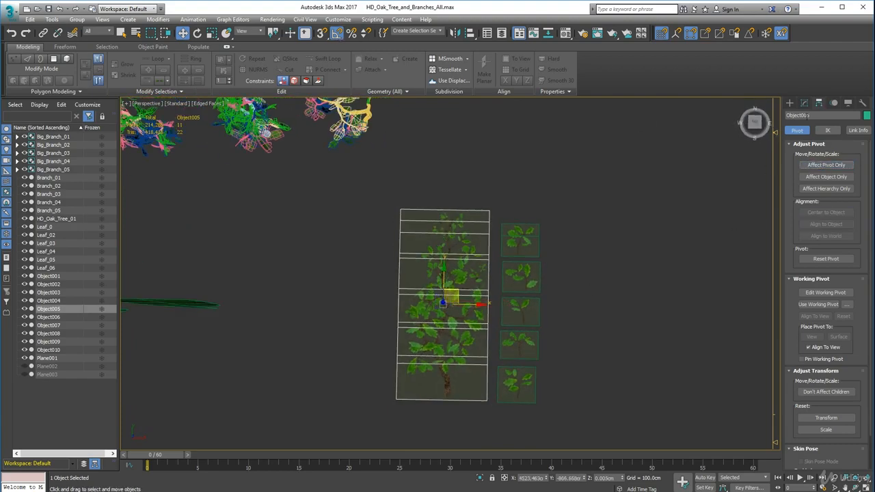
Add a lengthwise edge loop to the last tall card and delete the empty face beside its trunk
{"action": "left_click", "coordinate": [804, 102]}
{"action": "left_click", "coordinate": [813, 312]}
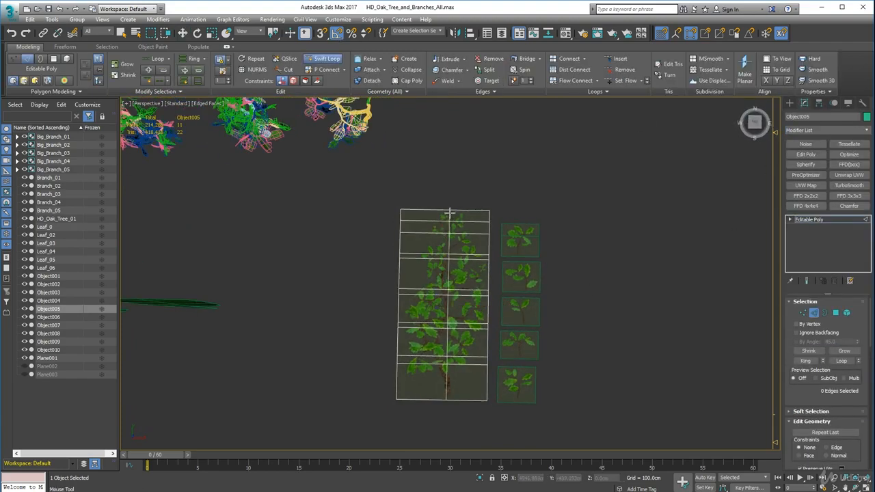
{"action": "left_click", "coordinate": [455, 215]}
{"action": "right_click", "coordinate": [392, 319]}
{"action": "scroll", "coordinate": [392, 318], "scroll_direction": "up", "scroll_amount": 3}
{"action": "left_click", "coordinate": [835, 313]}
{"action": "left_click", "coordinate": [518, 431]}
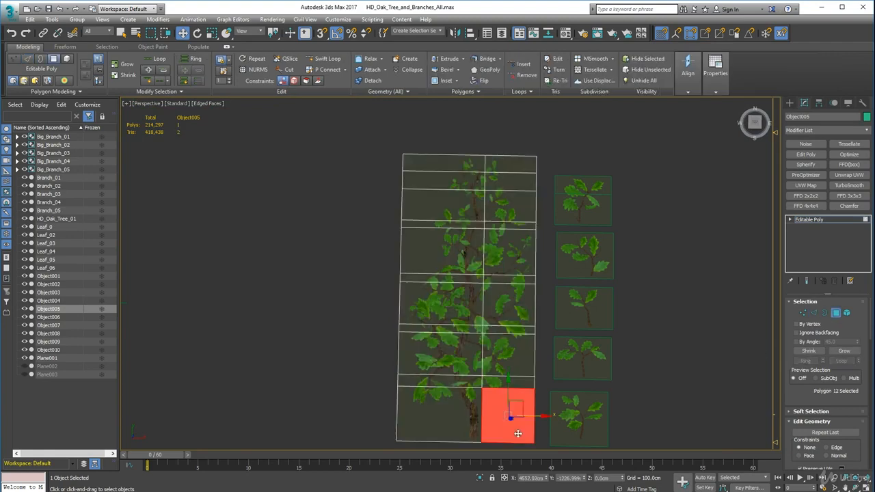
{"action": "key", "text": "Delete"}
Remove the last tall card's redundant cross edges and pull its upper-left vertices in toward the foliage
{"action": "left_click", "coordinate": [813, 312]}
{"action": "left_click", "coordinate": [515, 375]}
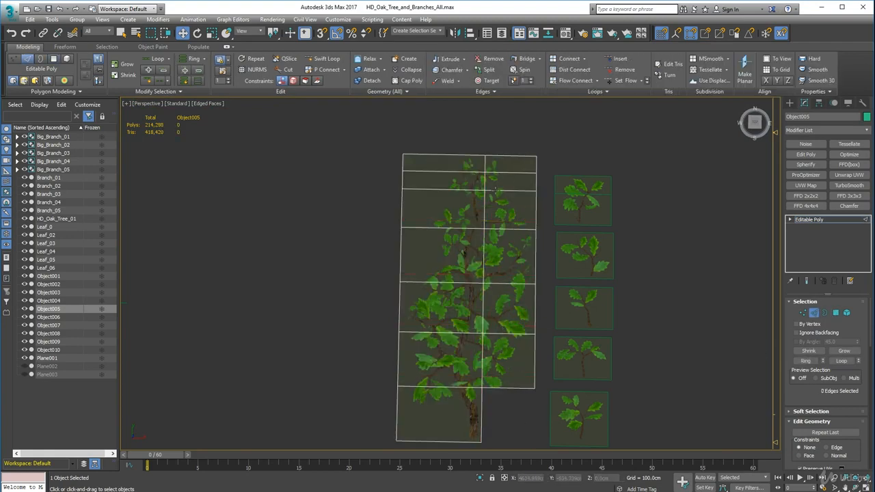
{"action": "key", "text": "1"}
{"action": "left_click_drag", "start_coordinate": [367, 139], "coordinate": [407, 185]}
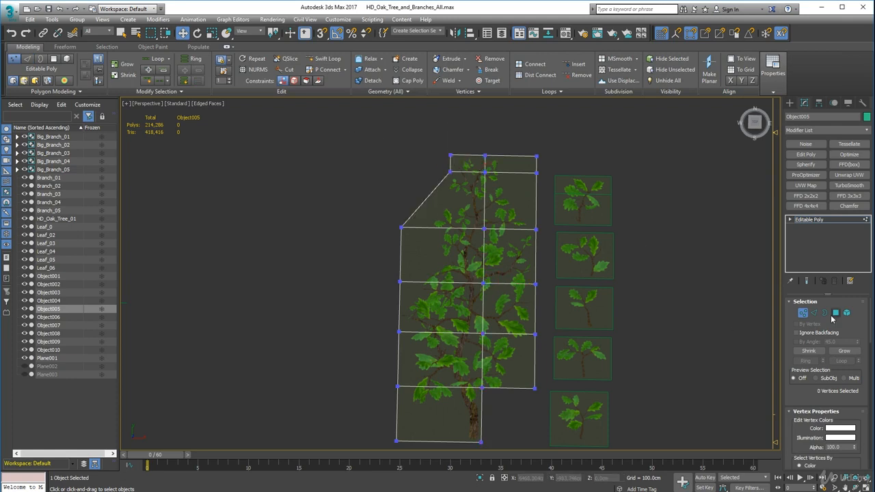
Remove the last tall card's cross edge just below its top and pull its upper-right and left-side vertices in toward the foliage
{"action": "key", "text": "2"}
{"action": "key", "text": "1"}
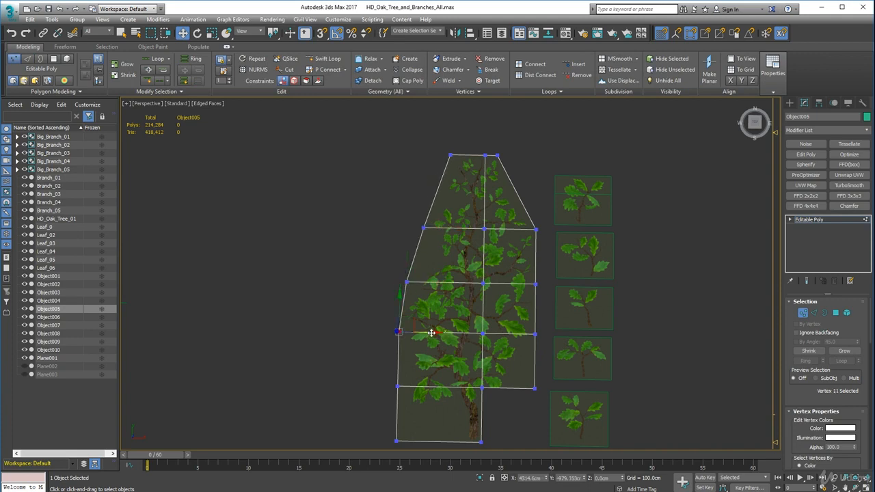
{"action": "left_click_drag", "start_coordinate": [431, 333], "coordinate": [428, 333]}
{"action": "scroll", "coordinate": [391, 368], "scroll_direction": "up", "scroll_amount": 3}
{"action": "middle_click_drag", "start_coordinate": [392, 368], "coordinate": [388, 302]}
{"action": "left_click", "coordinate": [396, 330]}
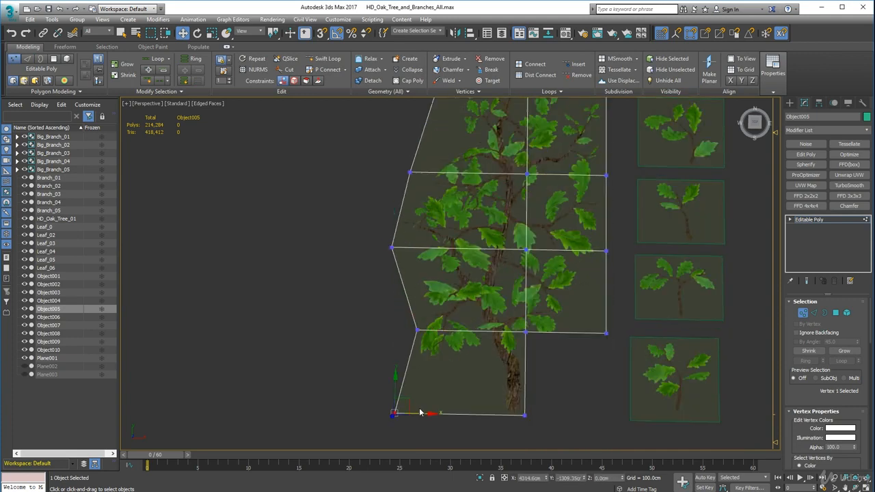
Lower the last tall card's bottom cross row and fit its trunk base and lower-right corner closely around the branch
{"action": "left_click_drag", "start_coordinate": [475, 302], "coordinate": [476, 325]}
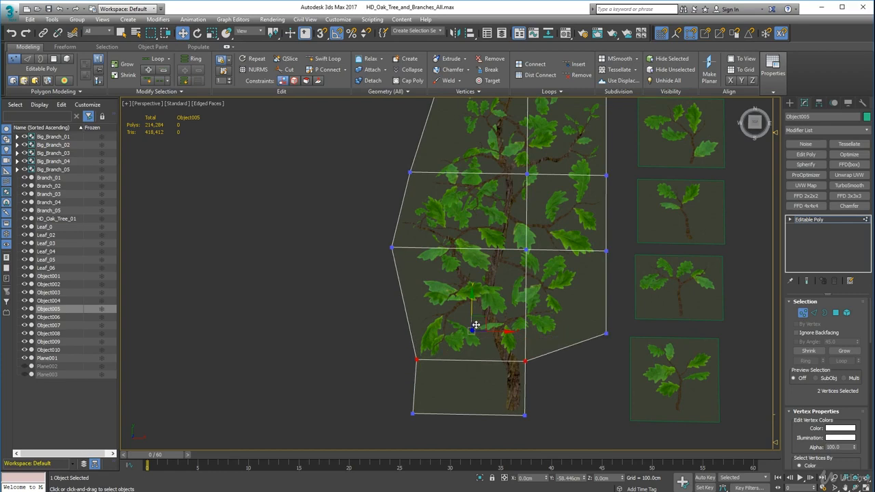
{"action": "left_click_drag", "start_coordinate": [533, 412], "coordinate": [536, 411]}
{"action": "middle_click_drag", "start_coordinate": [619, 348], "coordinate": [561, 358]}
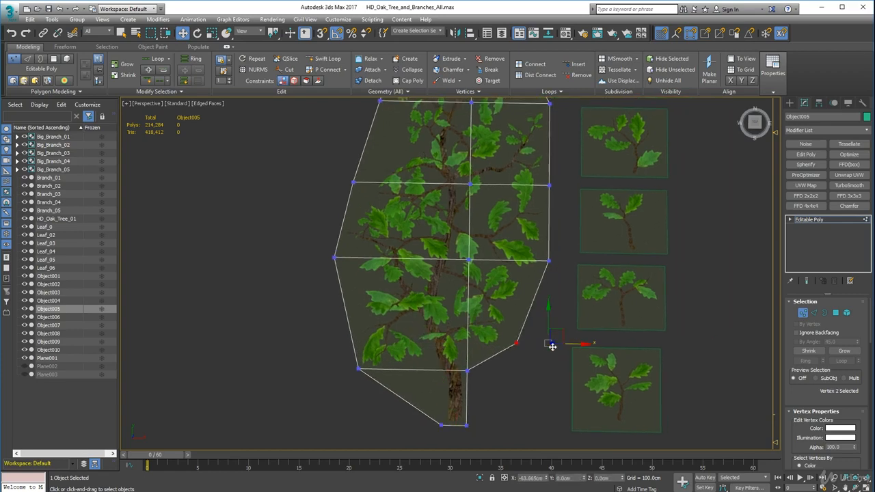
Remove the redundant cross edge in the middle of the last tall card, above its widest row
{"action": "scroll", "coordinate": [552, 346], "scroll_direction": "down", "scroll_amount": 2}
{"action": "key", "text": "2"}
{"action": "scroll", "coordinate": [635, 305], "scroll_direction": "down", "scroll_amount": 3}
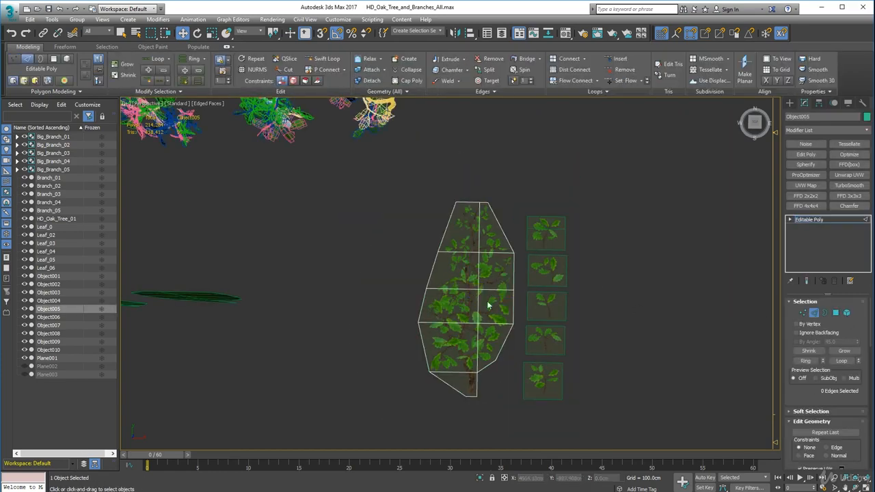
{"action": "scroll", "coordinate": [477, 288], "scroll_direction": "up", "scroll_amount": 2}
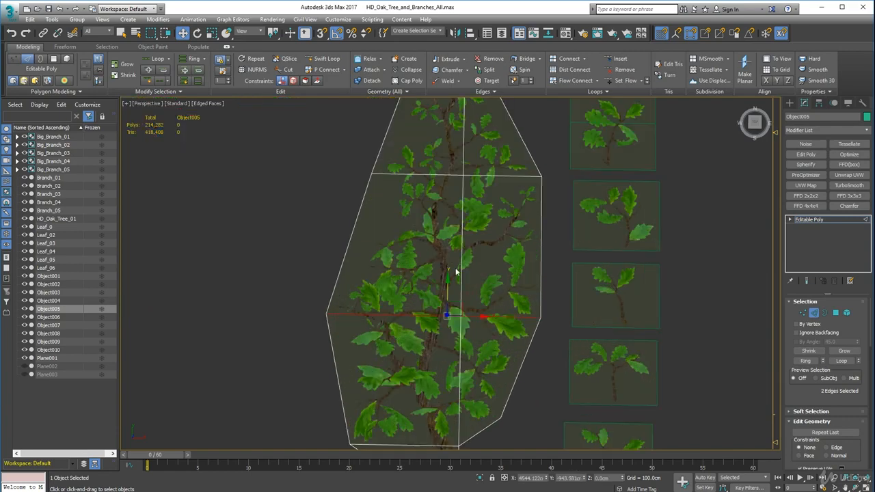
{"action": "scroll", "coordinate": [451, 278], "scroll_direction": "down", "scroll_amount": 3}
Move the last tall card's pivot to the base of its trunk and leave pivot editing
{"action": "left_click", "coordinate": [819, 103]}
{"action": "scroll", "coordinate": [421, 317], "scroll_direction": "up", "scroll_amount": 1}
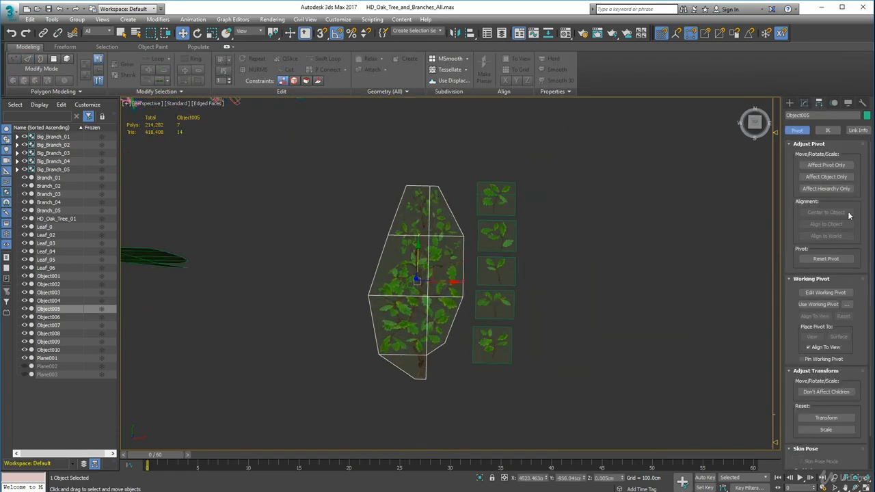
{"action": "key", "text": "Insert"}
{"action": "scroll", "coordinate": [438, 322], "scroll_direction": "up", "scroll_amount": 5}
{"action": "left_click_drag", "start_coordinate": [418, 322], "coordinate": [421, 327]}
{"action": "scroll", "coordinate": [421, 326], "scroll_direction": "down", "scroll_amount": 6}
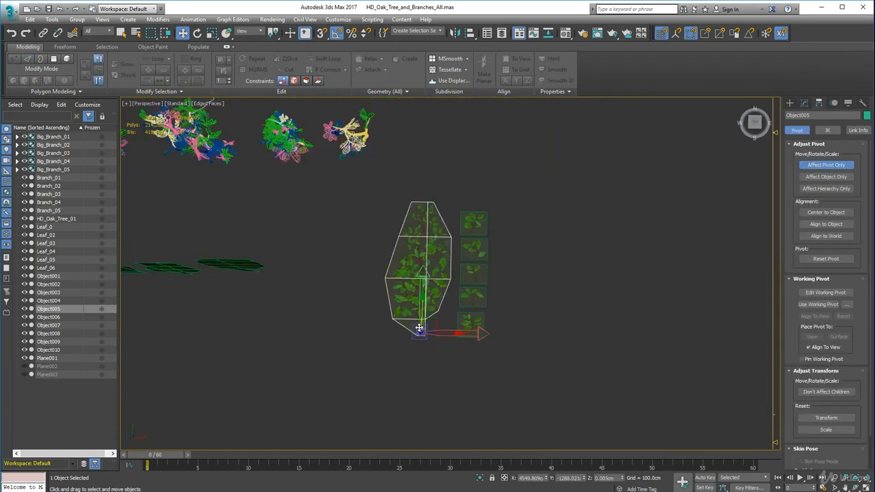
{"action": "scroll", "coordinate": [438, 321], "scroll_direction": "up", "scroll_amount": 2}
{"action": "left_click", "coordinate": [826, 165]}
Rotate the last tall card upright on its trunk base and move it into the row with the other standing cards
{"action": "scroll", "coordinate": [540, 294], "scroll_direction": "down", "scroll_amount": 2}
{"action": "middle_click_drag", "start_coordinate": [533, 294], "coordinate": [530, 263], "text": "alt"}
{"action": "left_click", "coordinate": [198, 33]}
{"action": "left_click_drag", "start_coordinate": [433, 333], "coordinate": [438, 365]}
{"action": "key", "text": "w"}
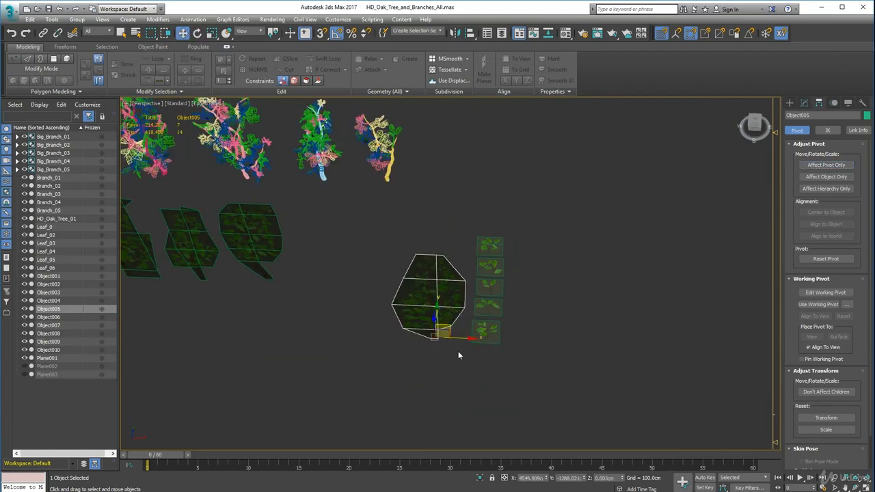
{"action": "middle_click_drag", "start_coordinate": [458, 351], "coordinate": [494, 328], "text": "alt"}
{"action": "scroll", "coordinate": [424, 307], "scroll_direction": "down", "scroll_amount": 3}
{"action": "left_click", "coordinate": [422, 303]}
{"action": "middle_click_drag", "start_coordinate": [421, 304], "coordinate": [369, 396], "text": "alt"}
{"action": "scroll", "coordinate": [372, 284], "scroll_direction": "up", "scroll_amount": 4}
{"action": "middle_click_drag", "start_coordinate": [635, 383], "coordinate": [483, 330]}
{"action": "scroll", "coordinate": [483, 301], "scroll_direction": "up", "scroll_amount": 5}
{"action": "left_click", "coordinate": [441, 260]}
{"action": "scroll", "coordinate": [526, 308], "scroll_direction": "down", "scroll_amount": 7}
Select the five small leaf cards and center their pivots on their objects
{"action": "middle_click_drag", "start_coordinate": [526, 308], "coordinate": [632, 246]}
{"action": "left_click_drag", "start_coordinate": [527, 179], "coordinate": [596, 315]}
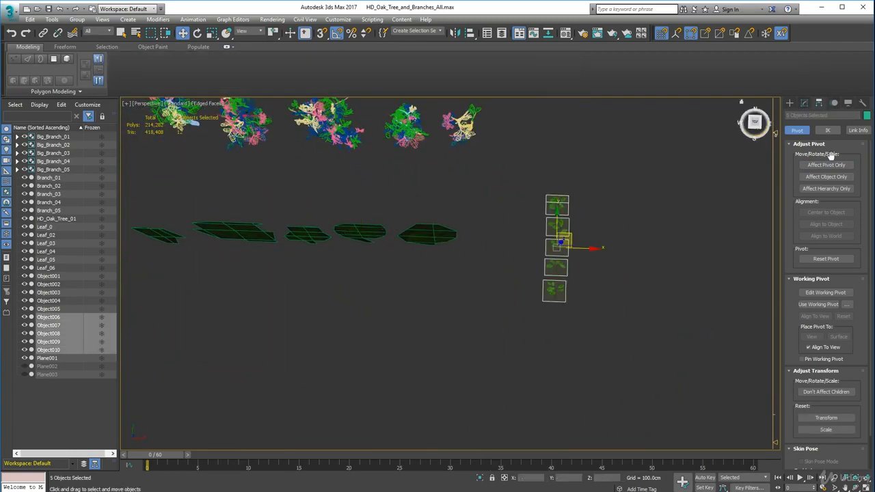
{"action": "left_click", "coordinate": [826, 165]}
{"action": "left_click", "coordinate": [826, 212]}
{"action": "left_click", "coordinate": [826, 164]}
Enable Preserve UVs on the small leaf cards one after another
{"action": "scroll", "coordinate": [602, 208], "scroll_direction": "up", "scroll_amount": 6}
{"action": "left_click", "coordinate": [488, 199]}
{"action": "left_click", "coordinate": [804, 102]}
{"action": "scroll", "coordinate": [584, 254], "scroll_direction": "down", "scroll_amount": 6}
{"action": "left_click_drag", "start_coordinate": [509, 200], "coordinate": [593, 338]}
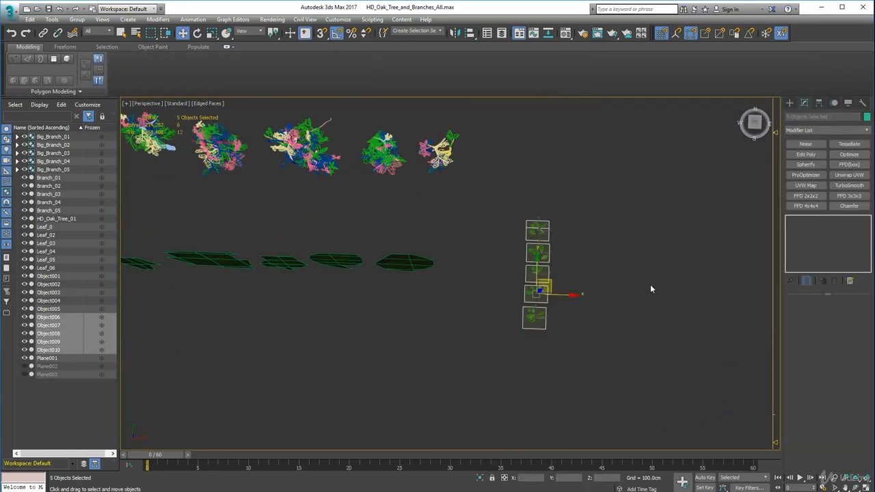
{"action": "left_click", "coordinate": [537, 231]}
{"action": "scroll", "coordinate": [804, 375], "scroll_direction": "down", "scroll_amount": 5}
{"action": "left_click", "coordinate": [801, 375]}
{"action": "left_click", "coordinate": [538, 253]}
{"action": "left_click", "coordinate": [537, 274]}
{"action": "left_click", "coordinate": [801, 375]}
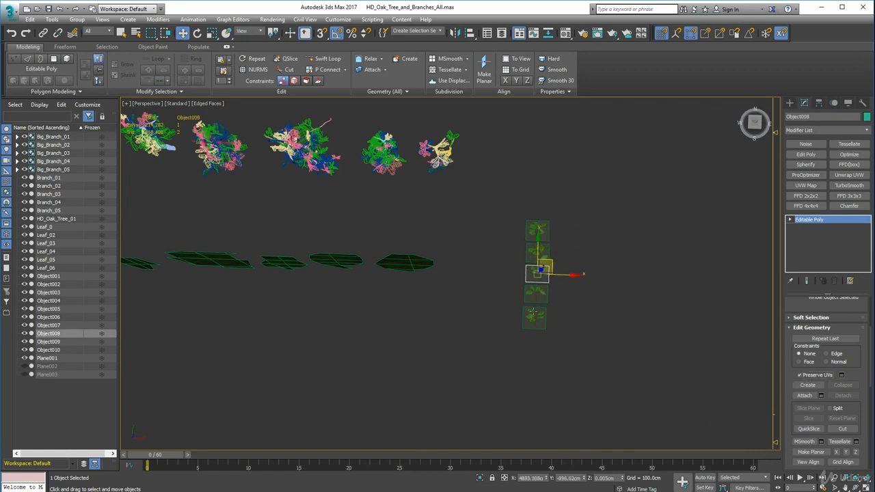
{"action": "left_click", "coordinate": [536, 294]}
{"action": "left_click", "coordinate": [801, 375]}
{"action": "left_click", "coordinate": [535, 318]}
Remove the cross edge from the farthest small leaf card and pull its vertices in toward the leaves
{"action": "middle_click_drag", "start_coordinate": [619, 301], "coordinate": [620, 318], "text": "alt"}
{"action": "scroll", "coordinate": [560, 220], "scroll_direction": "up", "scroll_amount": 6}
{"action": "left_click", "coordinate": [487, 263]}
{"action": "key", "text": "2"}
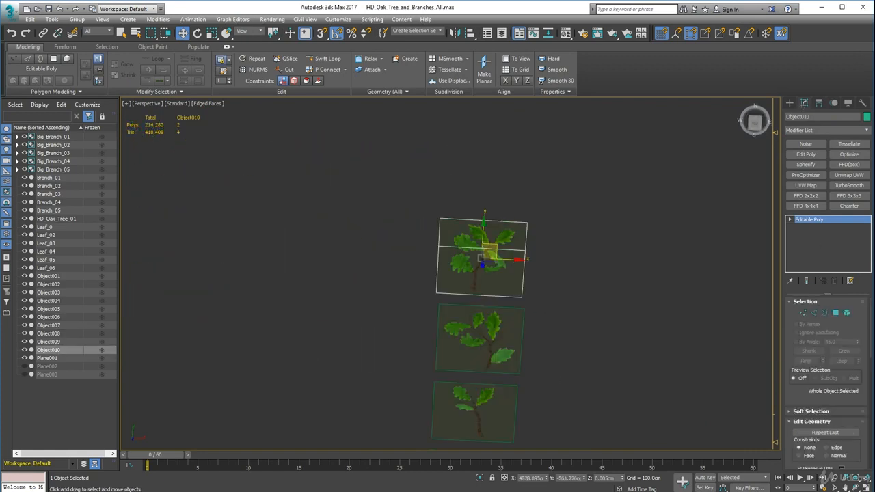
{"action": "left_click", "coordinate": [803, 312]}
{"action": "scroll", "coordinate": [490, 258], "scroll_direction": "up", "scroll_amount": 3}
{"action": "left_click_drag", "start_coordinate": [457, 346], "coordinate": [365, 184]}
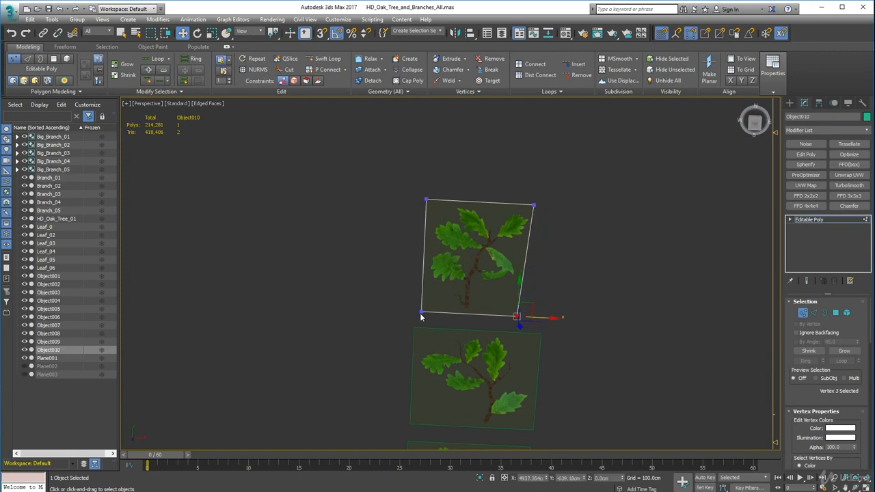
Move the farthest small card's pivot to the base of its stem and leave pivot editing
{"action": "left_click", "coordinate": [801, 313]}
{"action": "left_click", "coordinate": [818, 103]}
{"action": "left_click", "coordinate": [826, 165]}
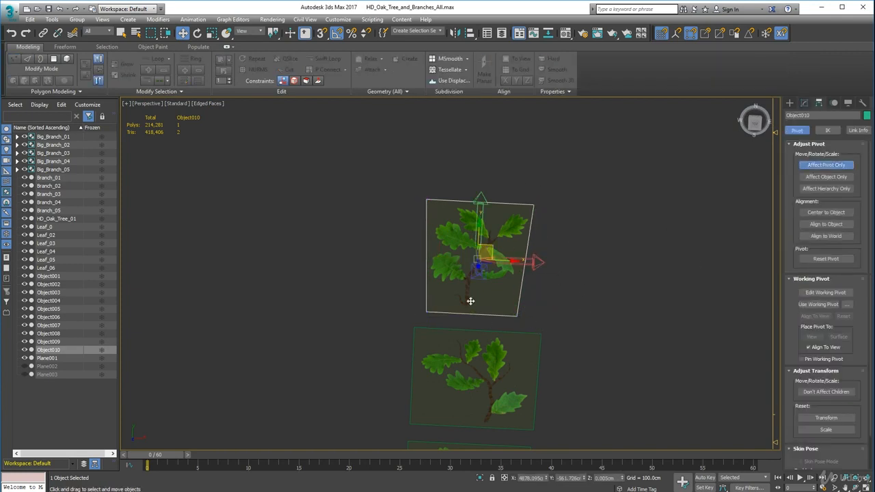
{"action": "scroll", "coordinate": [471, 301], "scroll_direction": "up", "scroll_amount": 6}
{"action": "left_click_drag", "start_coordinate": [511, 148], "coordinate": [475, 308]}
{"action": "scroll", "coordinate": [498, 257], "scroll_direction": "down", "scroll_amount": 7}
{"action": "left_click", "coordinate": [820, 164]}
Pull the side vertices of the second small leaf card (Object009) in toward its leaves
{"action": "scroll", "coordinate": [492, 311], "scroll_direction": "up", "scroll_amount": 3}
{"action": "left_click", "coordinate": [493, 304]}
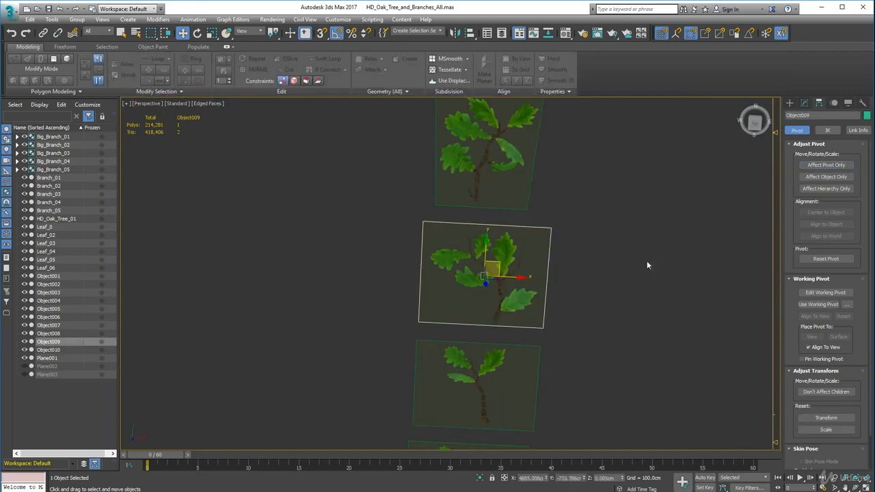
{"action": "left_click", "coordinate": [804, 103]}
{"action": "left_click", "coordinate": [802, 313]}
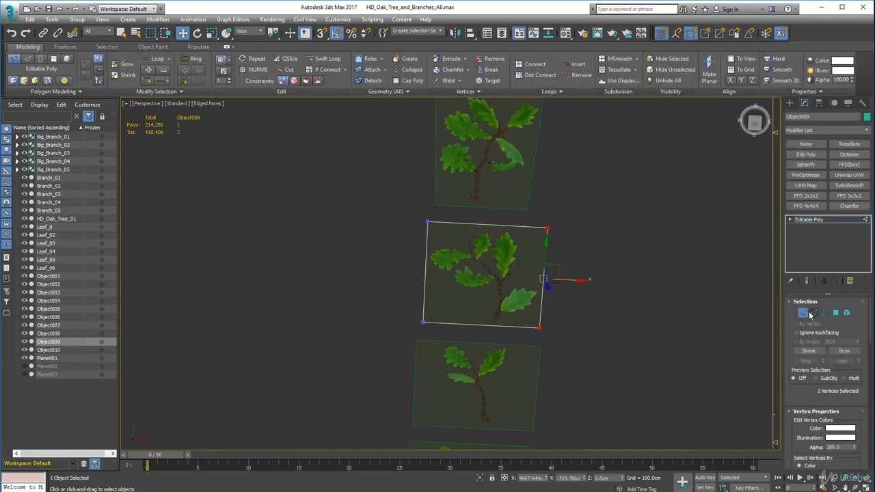
Move the second small card's pivot to the base of its stem and leave pivot editing
{"action": "left_click", "coordinate": [806, 313]}
{"action": "left_click", "coordinate": [819, 103]}
{"action": "left_click", "coordinate": [826, 165]}
{"action": "scroll", "coordinate": [469, 300], "scroll_direction": "up", "scroll_amount": 6}
{"action": "left_click_drag", "start_coordinate": [547, 277], "coordinate": [477, 314]}
{"action": "scroll", "coordinate": [477, 314], "scroll_direction": "down", "scroll_amount": 10}
{"action": "left_click", "coordinate": [581, 287]}
{"action": "left_click", "coordinate": [820, 165]}
Trim the third small leaf card (Object008) to its leaves, tapering the outline toward the stem
{"action": "middle_click_drag", "start_coordinate": [544, 318], "coordinate": [600, 250]}
{"action": "left_click", "coordinate": [481, 301]}
{"action": "scroll", "coordinate": [477, 311], "scroll_direction": "up", "scroll_amount": 5}
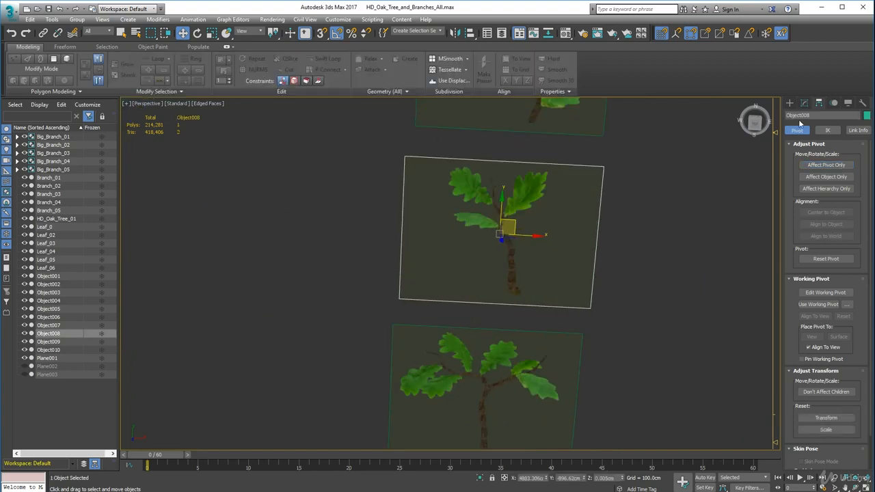
{"action": "left_click", "coordinate": [803, 103]}
{"action": "key", "text": "1"}
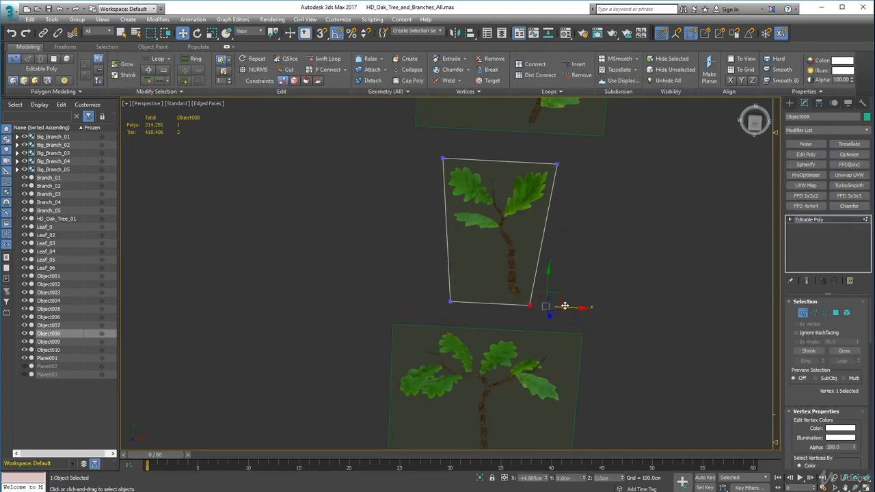
Move the third small card's pivot to the base of its stem
{"action": "left_click", "coordinate": [819, 103]}
{"action": "left_click", "coordinate": [826, 165]}
{"action": "scroll", "coordinate": [499, 226], "scroll_direction": "up", "scroll_amount": 4}
{"action": "left_click_drag", "start_coordinate": [499, 189], "coordinate": [527, 322]}
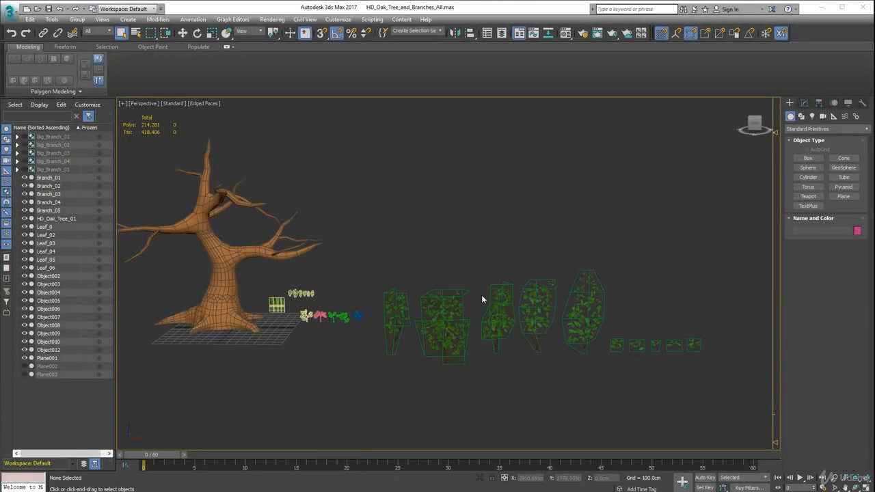
Apply an FFD 4x4x4 modifier to the widest upright branch card (Object012)
{"action": "left_click", "coordinate": [400, 327]}
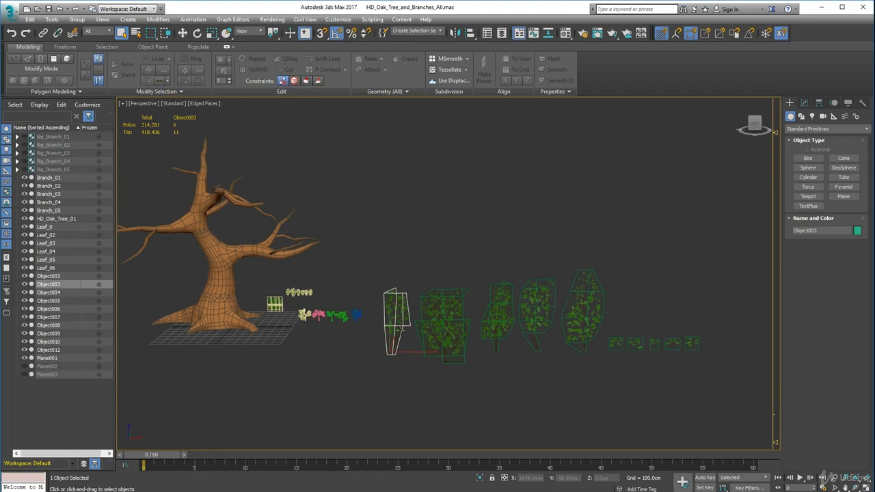
{"action": "scroll", "coordinate": [400, 326], "scroll_direction": "up", "scroll_amount": 3}
{"action": "left_click", "coordinate": [489, 335]}
{"action": "scroll", "coordinate": [490, 339], "scroll_direction": "up", "scroll_amount": 1}
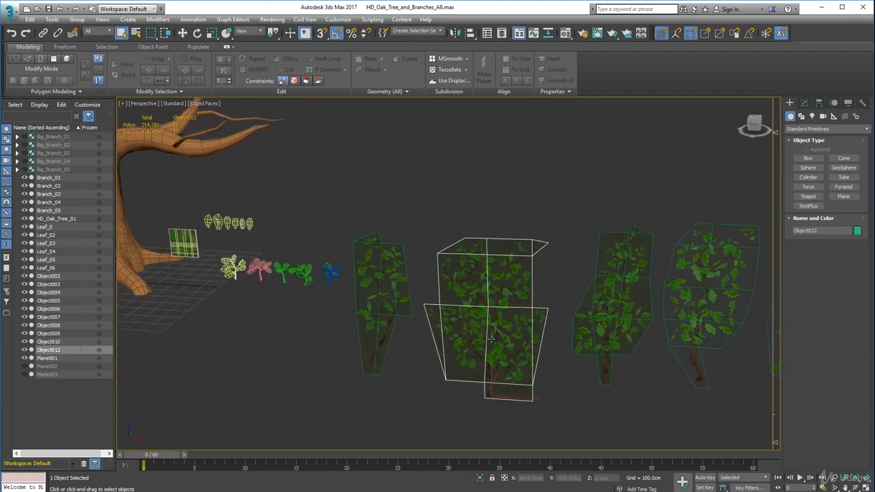
{"action": "scroll", "coordinate": [486, 336], "scroll_direction": "up", "scroll_amount": 5}
{"action": "scroll", "coordinate": [528, 306], "scroll_direction": "down", "scroll_amount": 4}
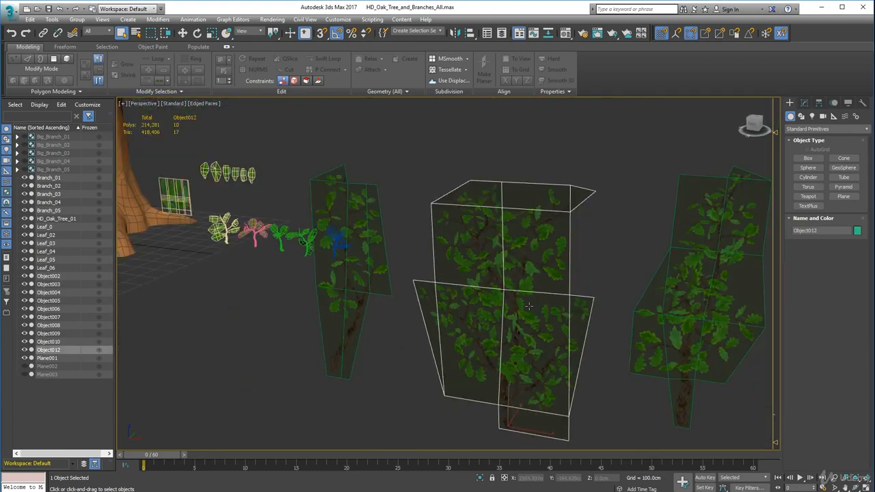
{"action": "key", "text": "1"}
{"action": "middle_click_drag", "start_coordinate": [529, 305], "coordinate": [504, 169]}
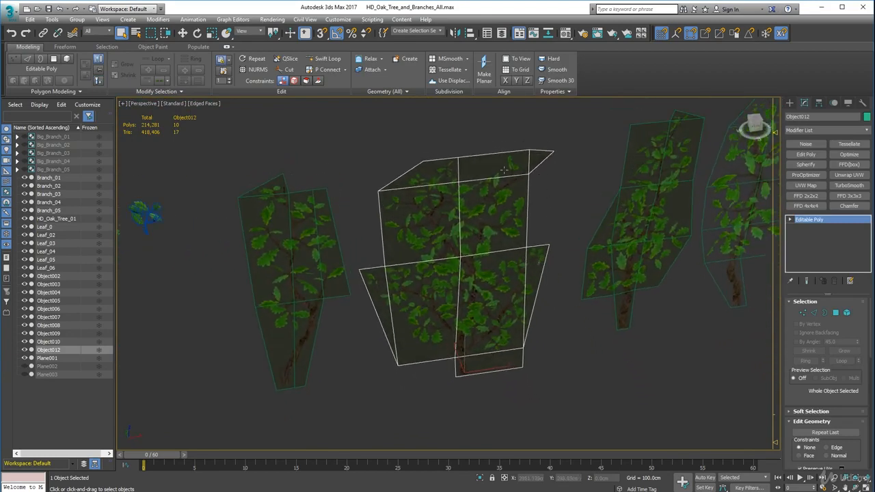
{"action": "left_click", "coordinate": [804, 206]}
{"action": "middle_click_drag", "start_coordinate": [517, 247], "coordinate": [521, 178], "text": "alt"}
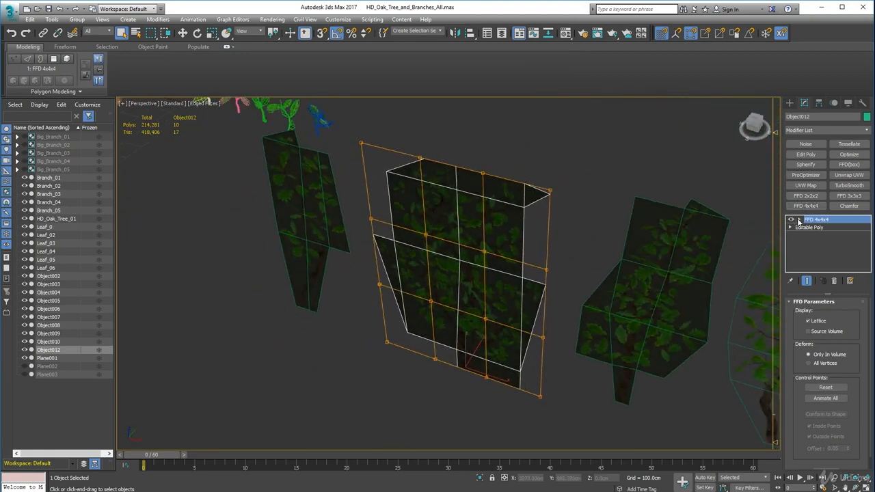
Move the FFD lattice's right column of control points along the Y axis to bend that side of the card
{"action": "left_click", "coordinate": [817, 228]}
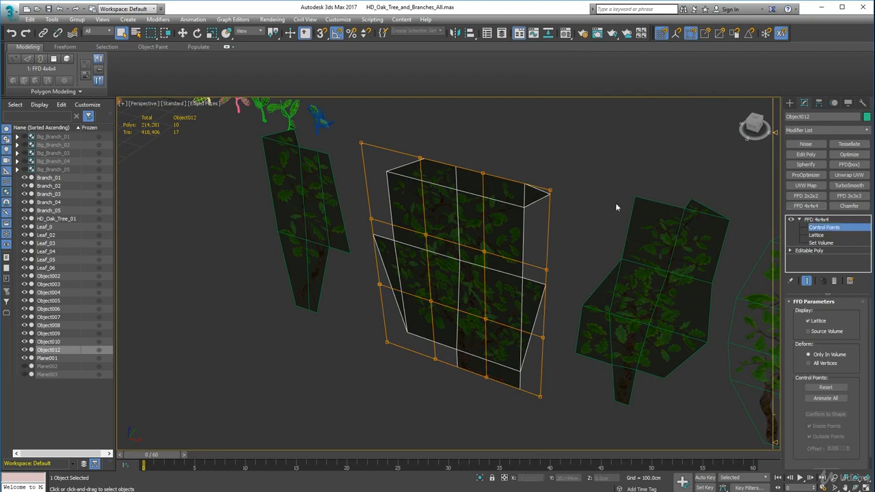
{"action": "middle_click_drag", "start_coordinate": [581, 426], "coordinate": [552, 426], "text": "alt"}
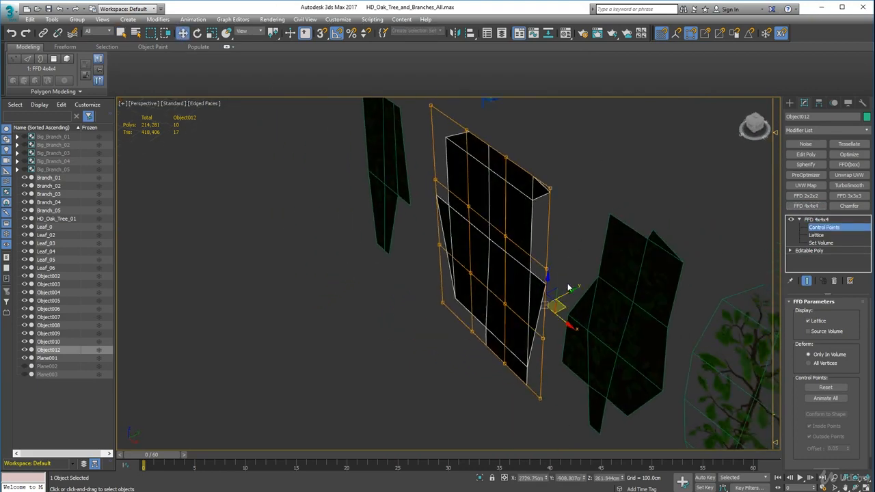
{"action": "left_click_drag", "start_coordinate": [573, 291], "coordinate": [599, 277]}
{"action": "middle_click_drag", "start_coordinate": [523, 301], "coordinate": [579, 278], "text": "alt"}
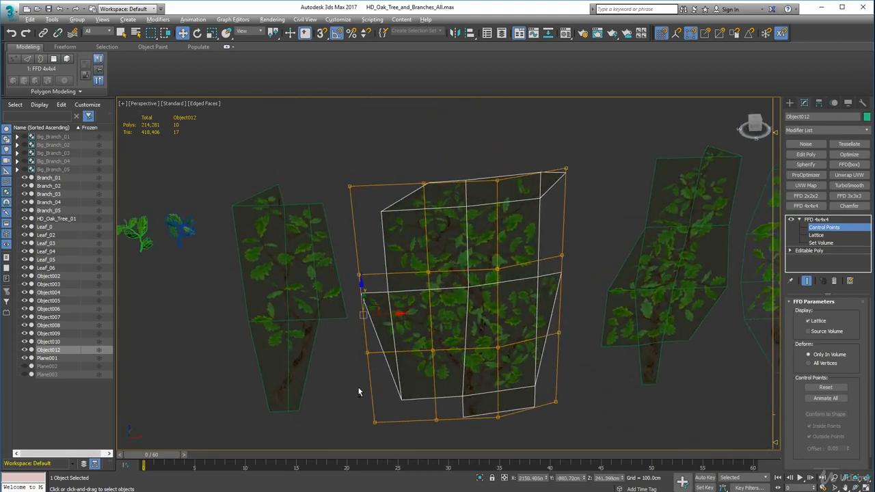
Shift the FFD lattice's left column of control points along the Y axis to curve the card's other side
{"action": "middle_click_drag", "start_coordinate": [358, 391], "coordinate": [389, 367], "text": "alt"}
{"action": "left_click_drag", "start_coordinate": [344, 302], "coordinate": [309, 303]}
{"action": "middle_click_drag", "start_coordinate": [308, 304], "coordinate": [512, 295], "text": "alt"}
Move the lattice's top row of control points along the Y axis to bend the card's upper end
{"action": "left_click_drag", "start_coordinate": [286, 133], "coordinate": [566, 244]}
{"action": "middle_click_drag", "start_coordinate": [567, 244], "coordinate": [585, 304], "text": "alt"}
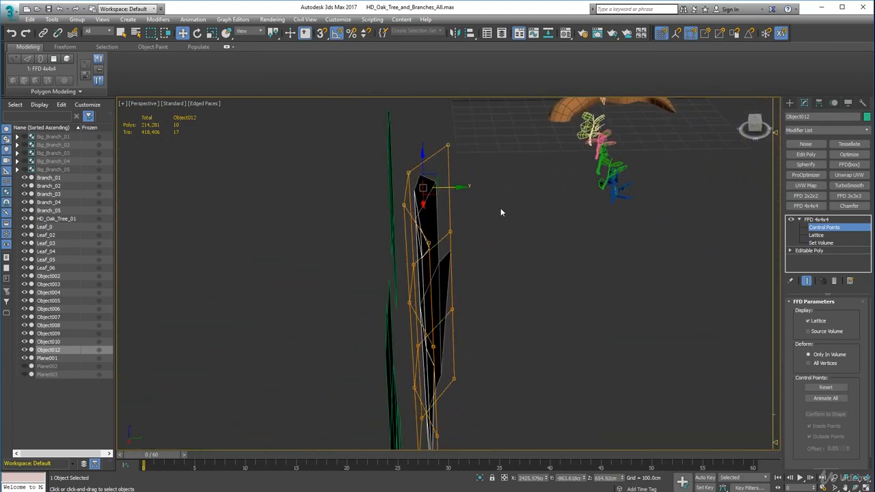
{"action": "left_click_drag", "start_coordinate": [460, 188], "coordinate": [505, 218]}
{"action": "middle_click_drag", "start_coordinate": [505, 218], "coordinate": [565, 299], "text": "alt"}
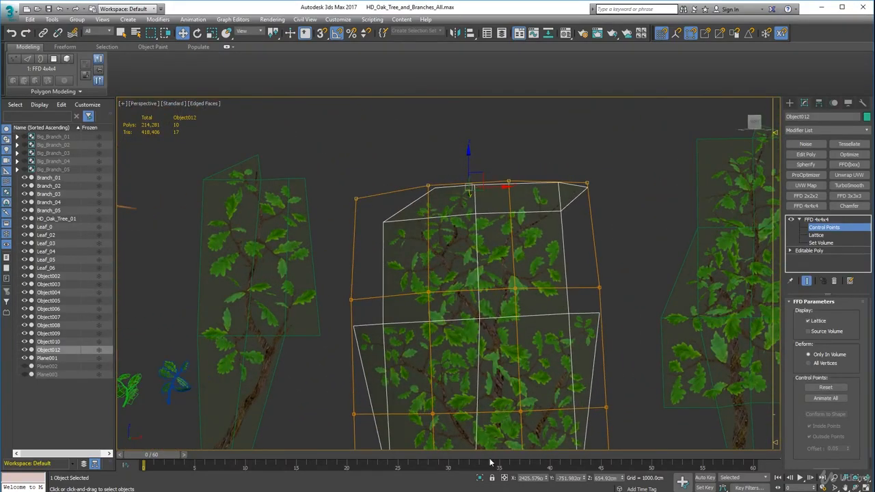
Move the lattice's bottom row of control points along the Y axis to curve the card's trunk end
{"action": "middle_click_drag", "start_coordinate": [492, 342], "coordinate": [559, 340], "text": "alt"}
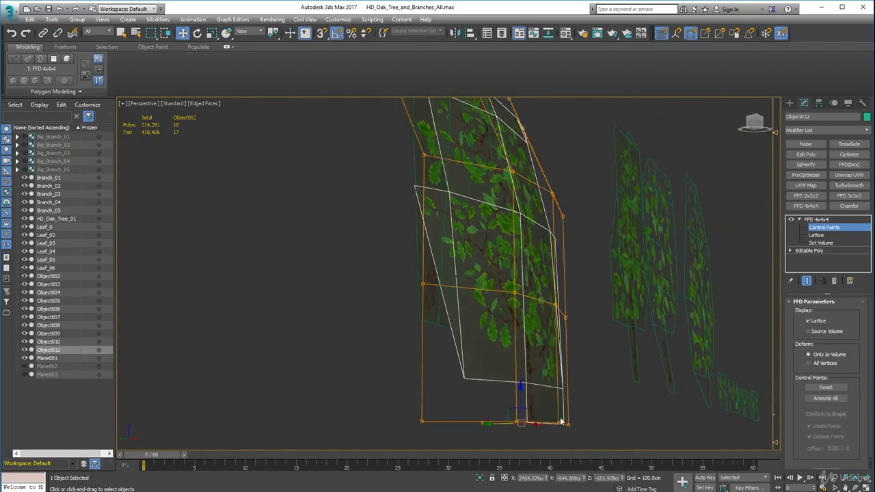
{"action": "middle_click_drag", "start_coordinate": [561, 421], "coordinate": [535, 450], "text": "alt"}
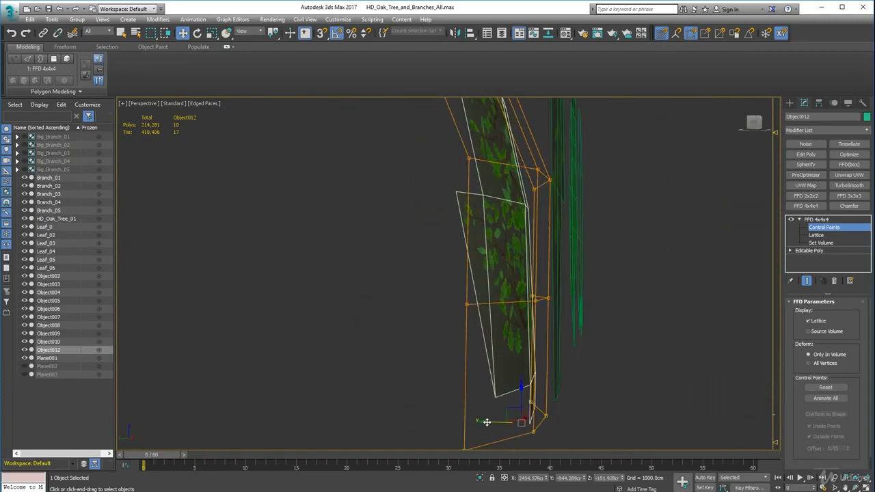
{"action": "left_click_drag", "start_coordinate": [486, 422], "coordinate": [450, 408]}
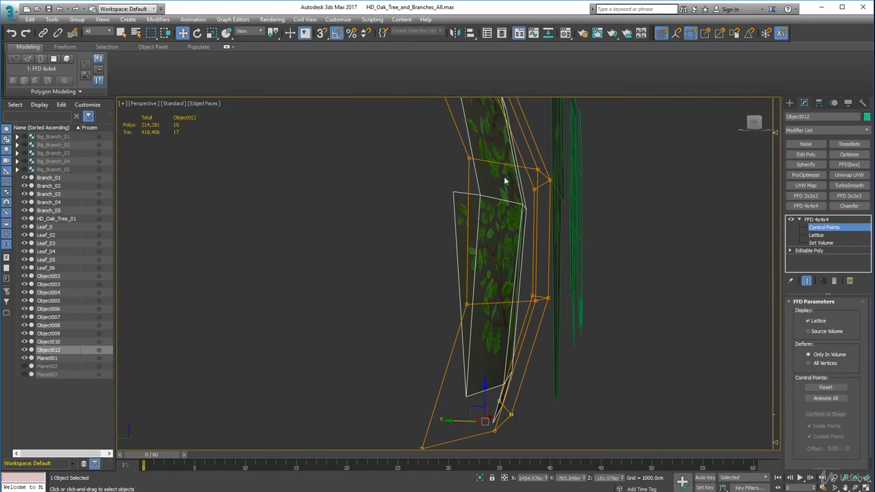
{"action": "middle_click_drag", "start_coordinate": [504, 181], "coordinate": [418, 257], "text": "alt"}
Move the wide branch card's right column of lattice control points along the Y axis to about -730 cm
{"action": "scroll", "coordinate": [422, 258], "scroll_direction": "down", "scroll_amount": 5}
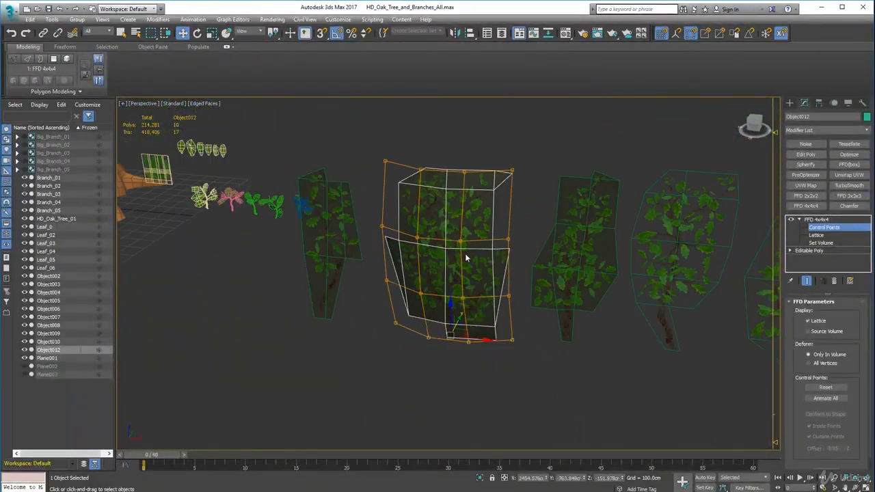
{"action": "left_click_drag", "start_coordinate": [486, 145], "coordinate": [523, 356]}
{"action": "middle_click_drag", "start_coordinate": [523, 357], "coordinate": [493, 346], "text": "alt"}
{"action": "scroll", "coordinate": [533, 281], "scroll_direction": "up", "scroll_amount": 5}
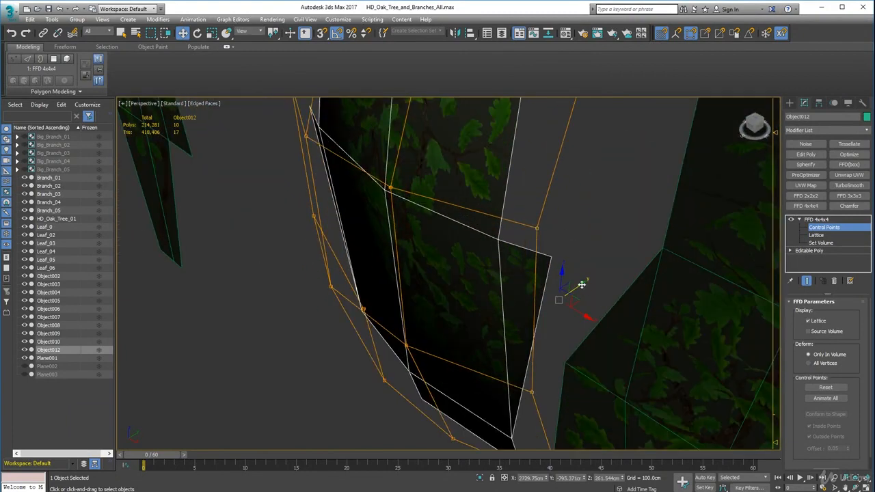
{"action": "left_click_drag", "start_coordinate": [581, 284], "coordinate": [586, 248]}
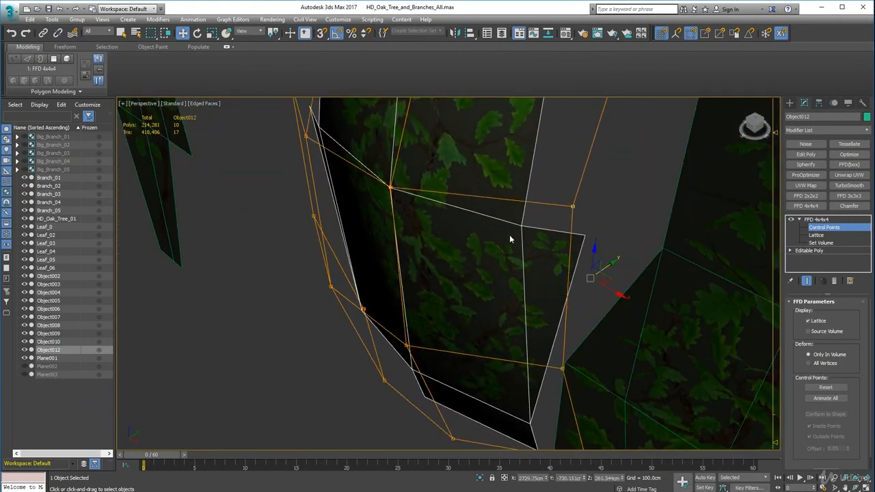
{"action": "middle_click_drag", "start_coordinate": [370, 250], "coordinate": [450, 241], "text": "alt"}
{"action": "middle_click_drag", "start_coordinate": [450, 240], "coordinate": [525, 205]}
{"action": "scroll", "coordinate": [525, 205], "scroll_direction": "down", "scroll_amount": 4}
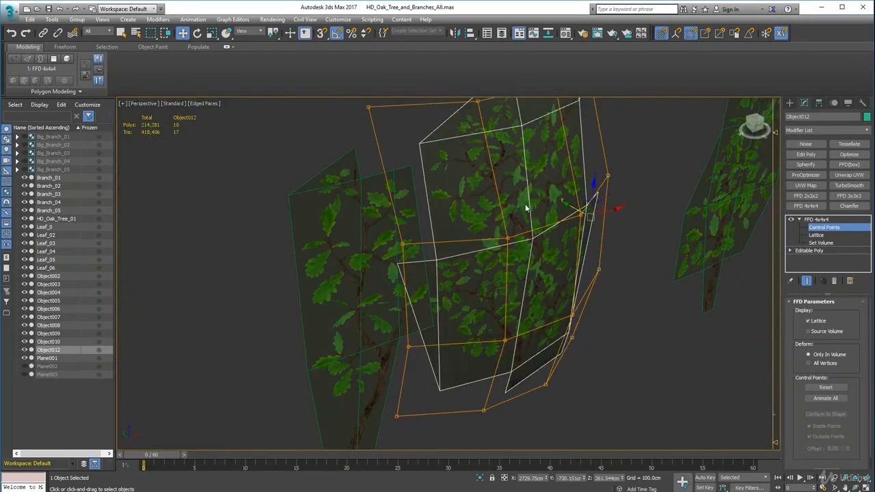
Move the lattice's left column of control points along the Y axis to about -694 cm to balance the card's curvature
{"action": "middle_click_drag", "start_coordinate": [460, 244], "coordinate": [443, 240], "text": "alt"}
{"action": "scroll", "coordinate": [442, 240], "scroll_direction": "down", "scroll_amount": 3}
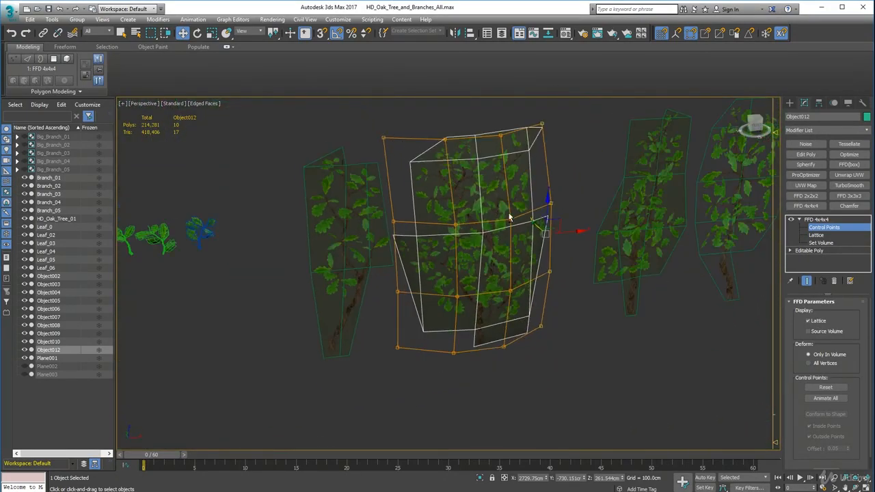
{"action": "middle_click_drag", "start_coordinate": [510, 216], "coordinate": [490, 211], "text": "alt"}
{"action": "left_click_drag", "start_coordinate": [431, 393], "coordinate": [421, 374]}
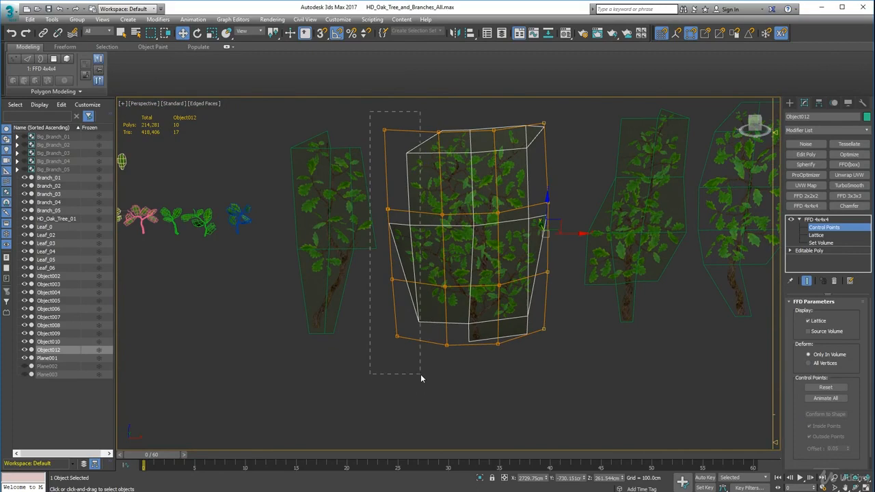
{"action": "middle_click_drag", "start_coordinate": [421, 374], "coordinate": [603, 366], "text": "alt"}
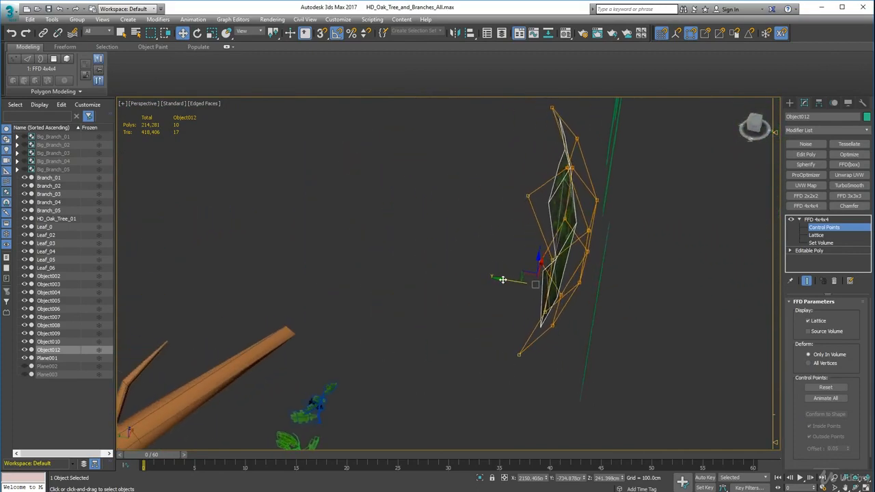
{"action": "left_click_drag", "start_coordinate": [503, 279], "coordinate": [492, 273]}
{"action": "scroll", "coordinate": [557, 300], "scroll_direction": "up", "scroll_amount": 5}
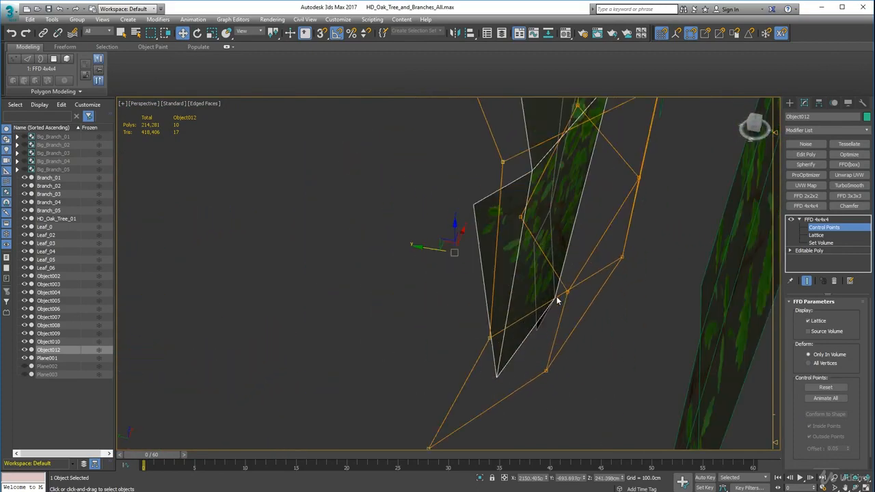
{"action": "scroll", "coordinate": [557, 300], "scroll_direction": "up", "scroll_amount": 3}
Move the lattice's top row of control points along the Y axis to about -705 cm
{"action": "middle_click_drag", "start_coordinate": [557, 300], "coordinate": [529, 443], "text": "alt"}
{"action": "scroll", "coordinate": [560, 303], "scroll_direction": "down", "scroll_amount": 4}
{"action": "scroll", "coordinate": [625, 337], "scroll_direction": "down", "scroll_amount": 4}
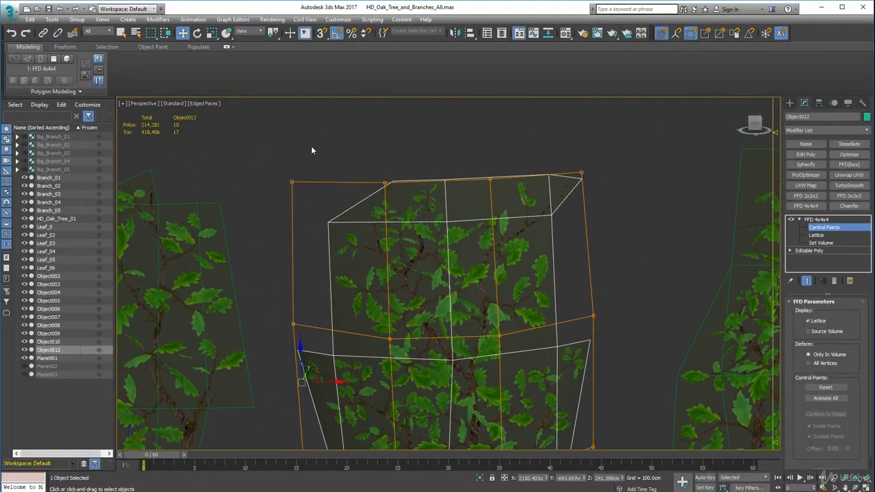
{"action": "middle_click_drag", "start_coordinate": [427, 173], "coordinate": [576, 251], "text": "alt"}
{"action": "mouse_move", "coordinate": [474, 175]}
{"action": "left_mouse_down"}
{"action": "mouse_move", "coordinate": [498, 184]}
{"action": "mouse_move", "coordinate": [488, 180]}
{"action": "left_mouse_up"}
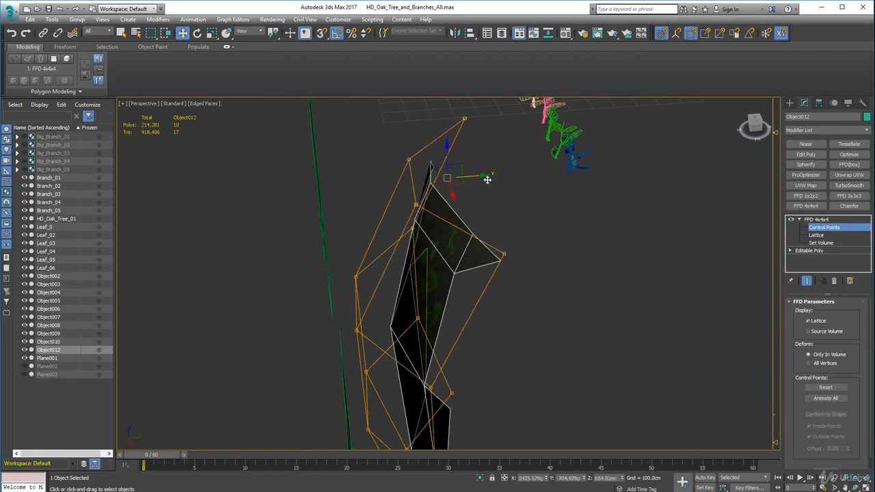
Collapse the wide branch card's whole modifier stack into an Editable Poly, preserving custom attributes
{"action": "middle_click_drag", "start_coordinate": [420, 287], "coordinate": [514, 265], "text": "alt"}
{"action": "middle_click_drag", "start_coordinate": [514, 265], "coordinate": [477, 156]}
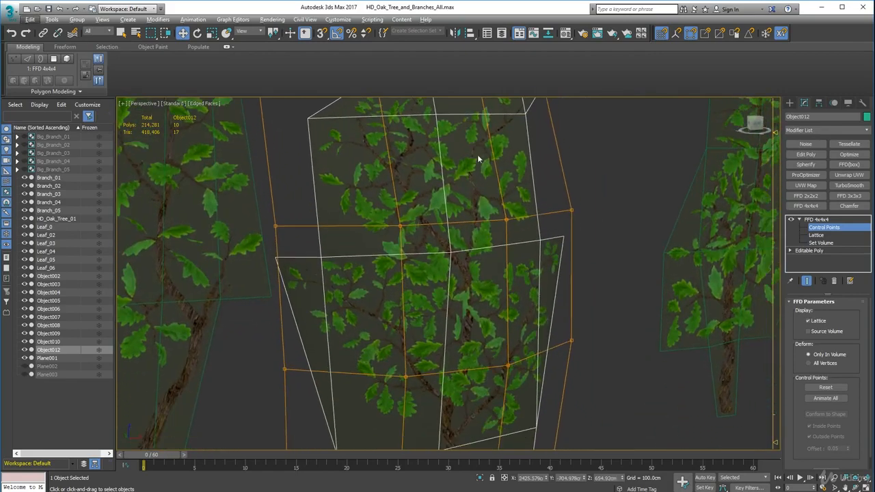
{"action": "scroll", "coordinate": [496, 192], "scroll_direction": "down", "scroll_amount": 5}
{"action": "middle_click_drag", "start_coordinate": [496, 194], "coordinate": [382, 257], "text": "alt"}
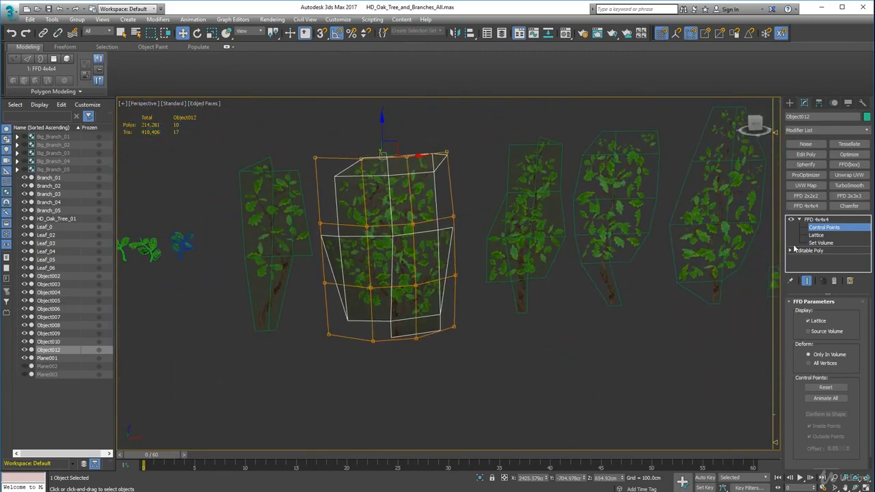
{"action": "right_click", "coordinate": [833, 262]}
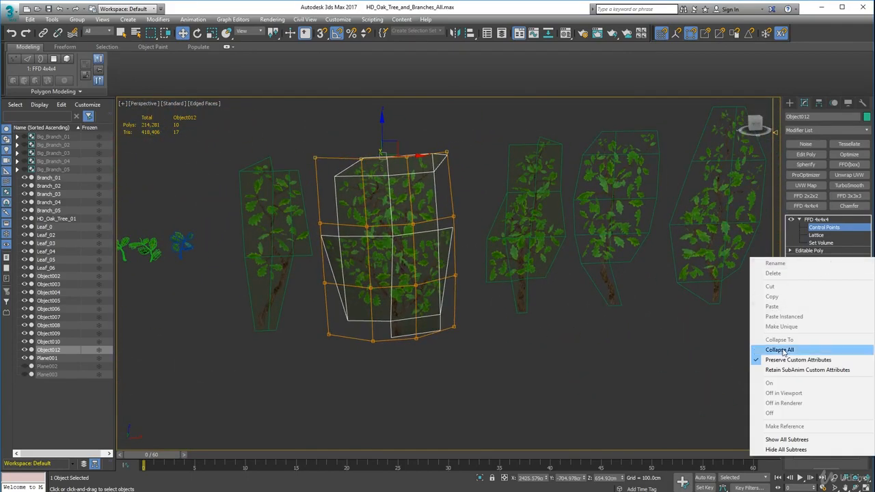
{"action": "left_click", "coordinate": [786, 346]}
{"action": "left_click", "coordinate": [482, 281]}
{"action": "middle_click_drag", "start_coordinate": [486, 289], "coordinate": [414, 251], "text": "alt"}
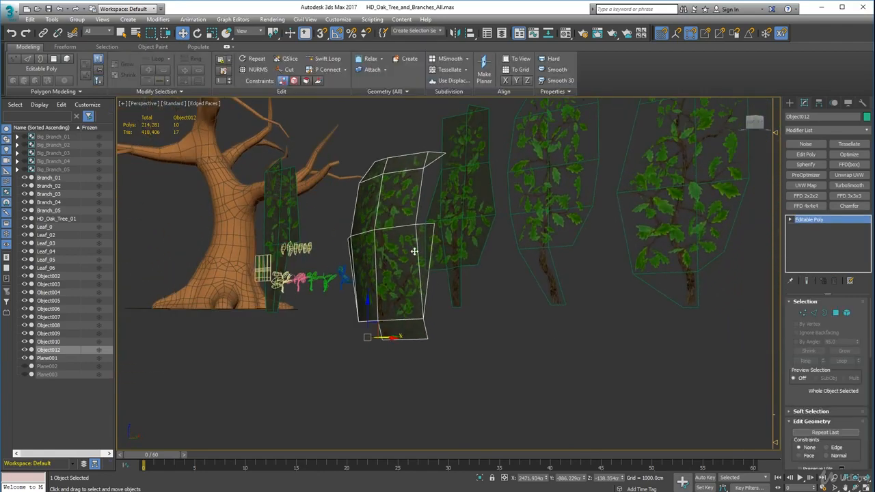
Turn off the Edged Faces display and examine the curved branch cards next to the oak tree
{"action": "left_click", "coordinate": [192, 103]}
{"action": "left_click", "coordinate": [222, 196]}
{"action": "mouse_move", "coordinate": [222, 197]}
{"action": "middle_mouse_down", "text": "alt"}
{"action": "mouse_move", "coordinate": [306, 279]}
{"action": "mouse_move", "coordinate": [358, 264]}
{"action": "middle_mouse_up", "text": "alt"}
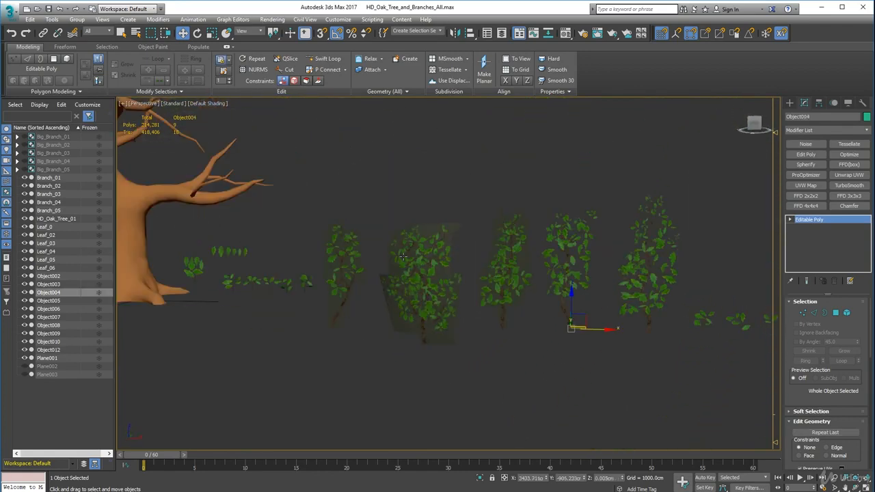
{"action": "middle_click_drag", "start_coordinate": [402, 249], "coordinate": [455, 205], "text": "alt"}
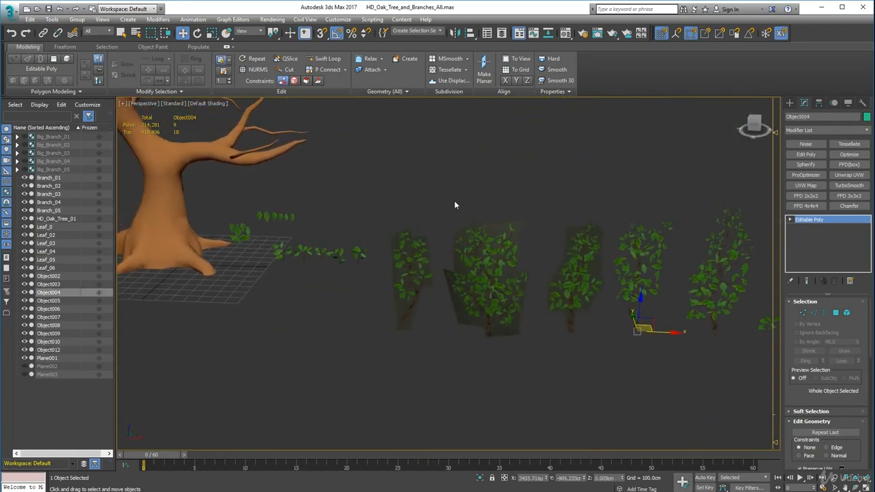
{"action": "middle_click_drag", "start_coordinate": [532, 229], "coordinate": [473, 232]}
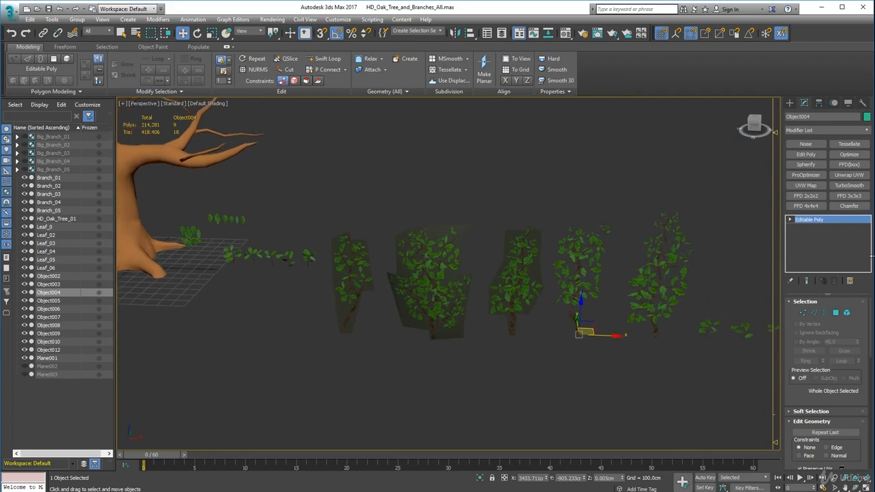
{"action": "middle_click_drag", "start_coordinate": [267, 272], "coordinate": [442, 220], "text": "alt"}
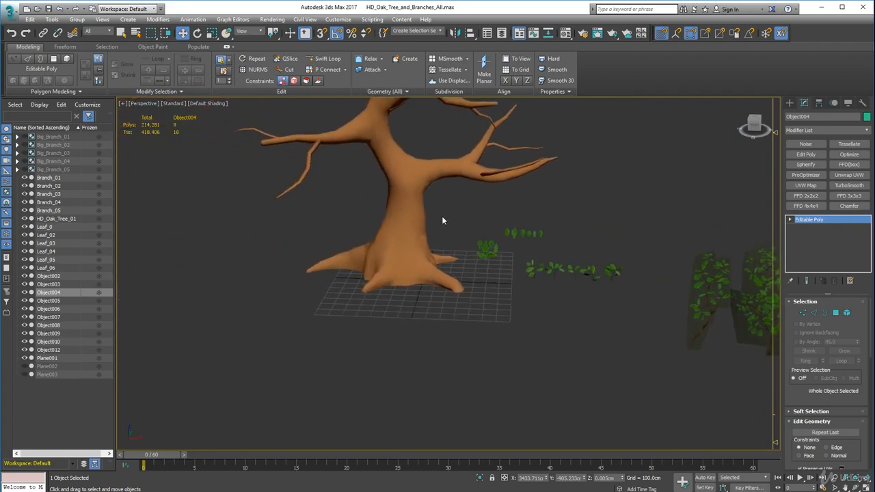
{"action": "middle_click_drag", "start_coordinate": [644, 326], "coordinate": [412, 313], "text": "alt"}
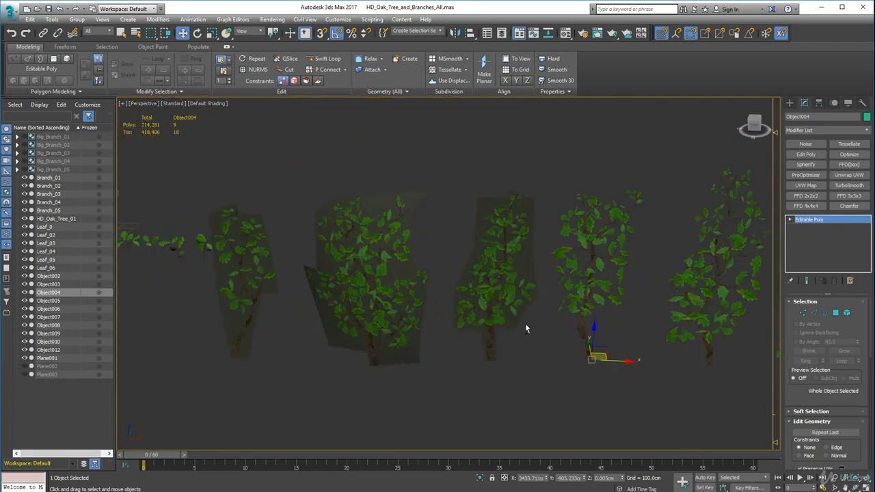
{"action": "middle_click_drag", "start_coordinate": [525, 324], "coordinate": [517, 341], "text": "alt"}
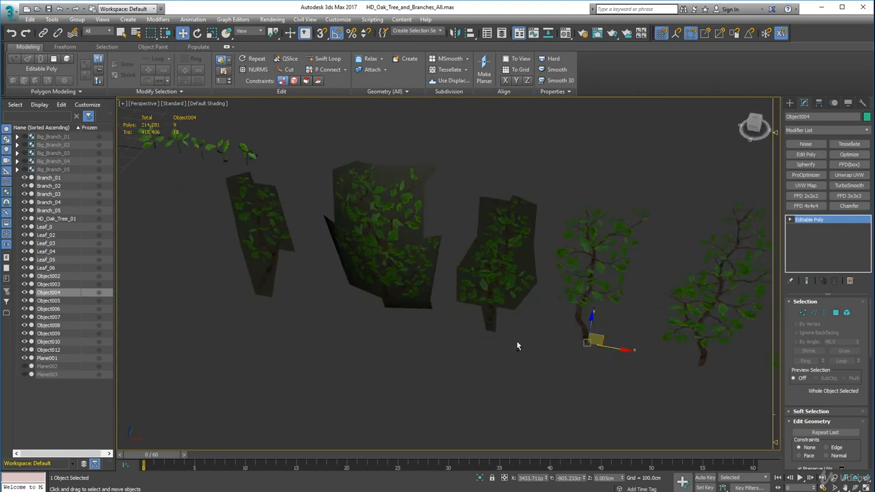
Move the wide branch card forward along the Y axis to about -1099 cm
{"action": "left_click", "coordinate": [405, 292]}
{"action": "left_click_drag", "start_coordinate": [392, 298], "coordinate": [382, 325]}
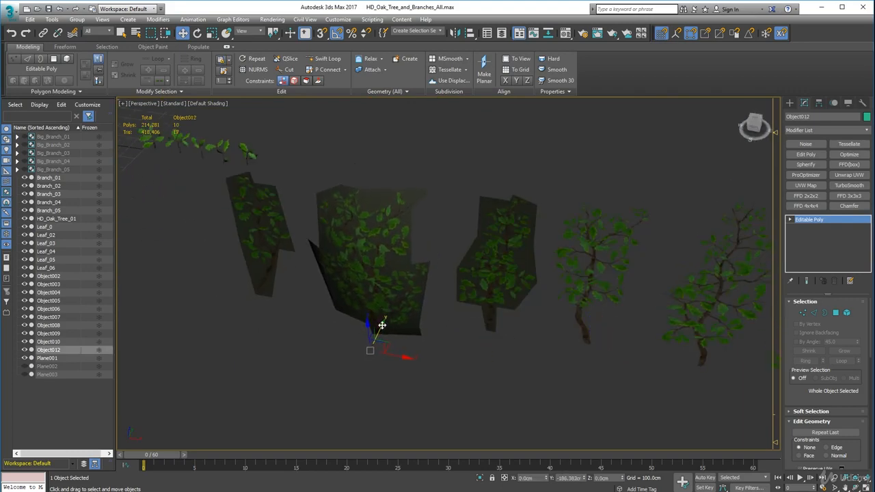
{"action": "middle_click_drag", "start_coordinate": [479, 347], "coordinate": [434, 285], "text": "alt"}
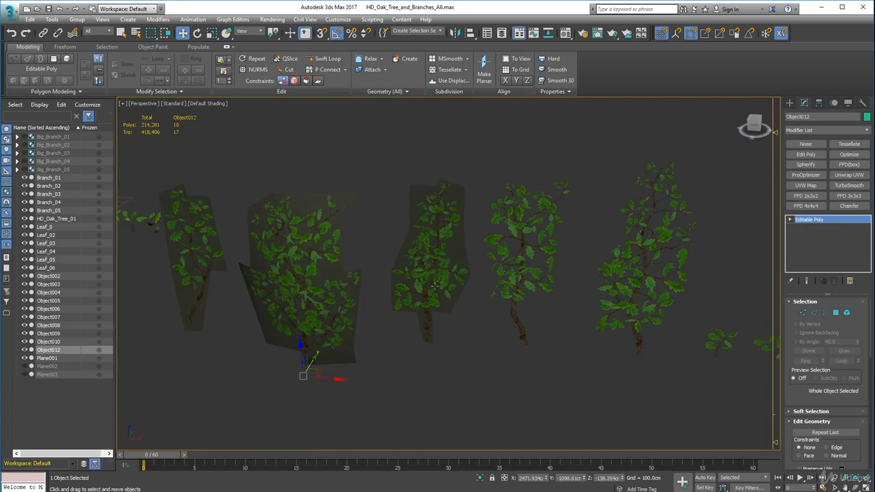
Select the third branch card and turn the Edged Faces display back on
{"action": "left_click", "coordinate": [435, 286]}
{"action": "mouse_move", "coordinate": [494, 334]}
{"action": "middle_mouse_down", "text": "alt"}
{"action": "mouse_move", "coordinate": [474, 351]}
{"action": "mouse_move", "coordinate": [499, 342]}
{"action": "middle_mouse_up", "text": "alt"}
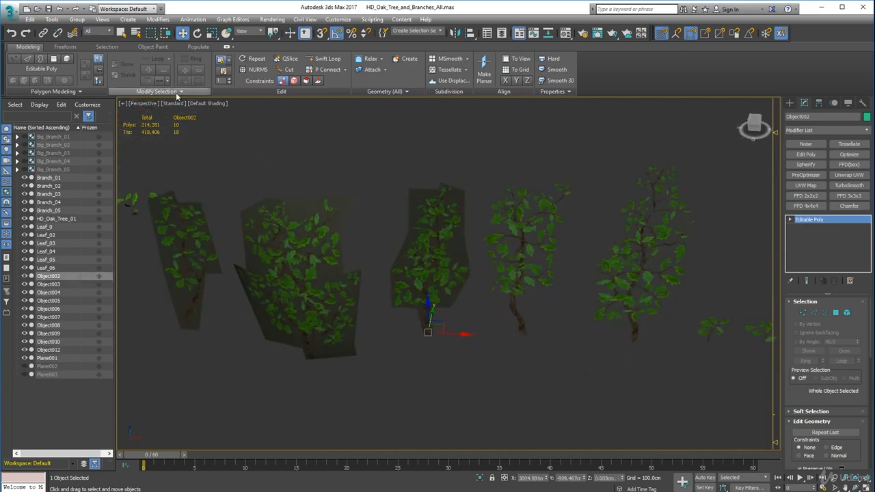
{"action": "left_click", "coordinate": [208, 103]}
{"action": "left_click", "coordinate": [250, 196]}
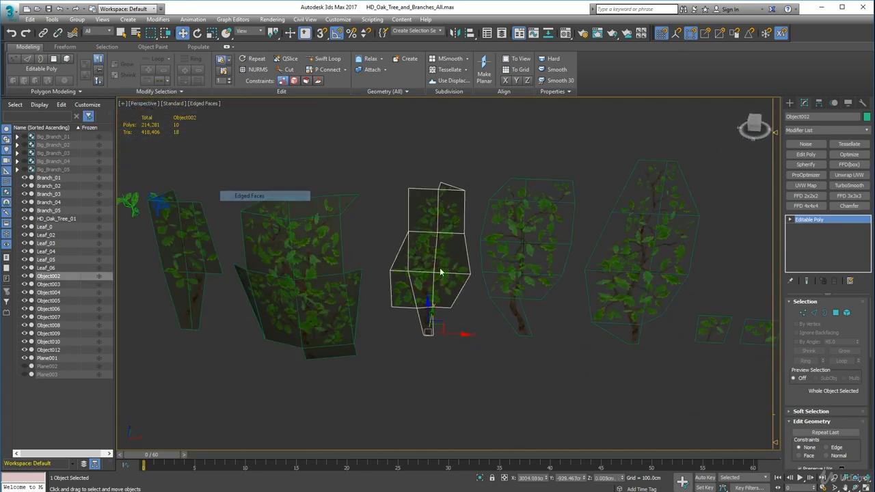
Try to deform the third branch card with an FFD 4x4x4 modifier applied from its vertex level
{"action": "middle_click_drag", "start_coordinate": [441, 271], "coordinate": [463, 292], "text": "alt"}
{"action": "key", "text": "1"}
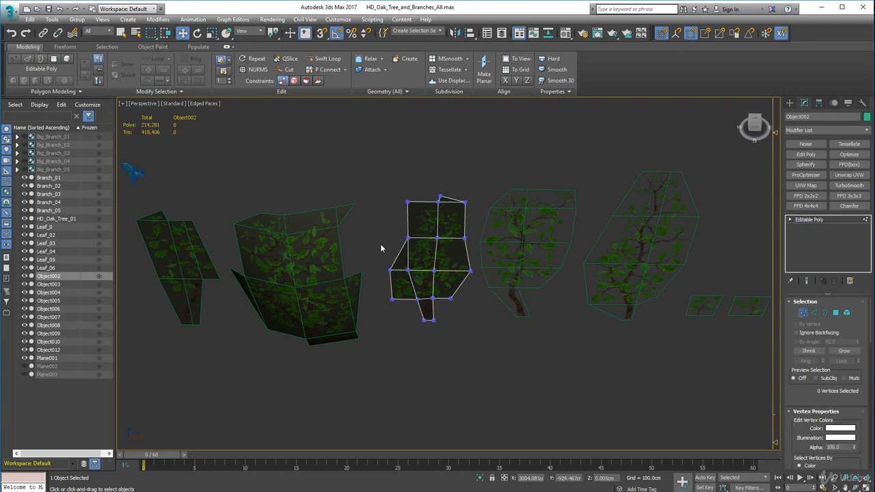
{"action": "left_click_drag", "start_coordinate": [371, 189], "coordinate": [426, 320]}
{"action": "mouse_move", "coordinate": [426, 320]}
{"action": "middle_mouse_down", "text": "alt"}
{"action": "mouse_move", "coordinate": [494, 337]}
{"action": "mouse_move", "coordinate": [431, 321]}
{"action": "middle_mouse_up", "text": "alt"}
{"action": "left_click", "coordinate": [495, 342]}
{"action": "left_click", "coordinate": [806, 206]}
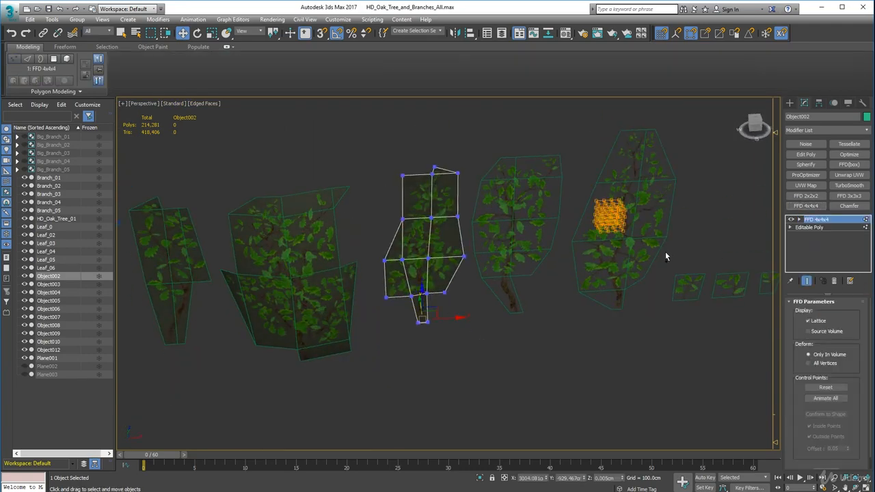
{"action": "key", "text": "ctrl+z"}
{"action": "left_click", "coordinate": [806, 205]}
{"action": "left_click", "coordinate": [790, 219]}
{"action": "left_click", "coordinate": [824, 227]}
{"action": "left_click_drag", "start_coordinate": [351, 133], "coordinate": [401, 389]}
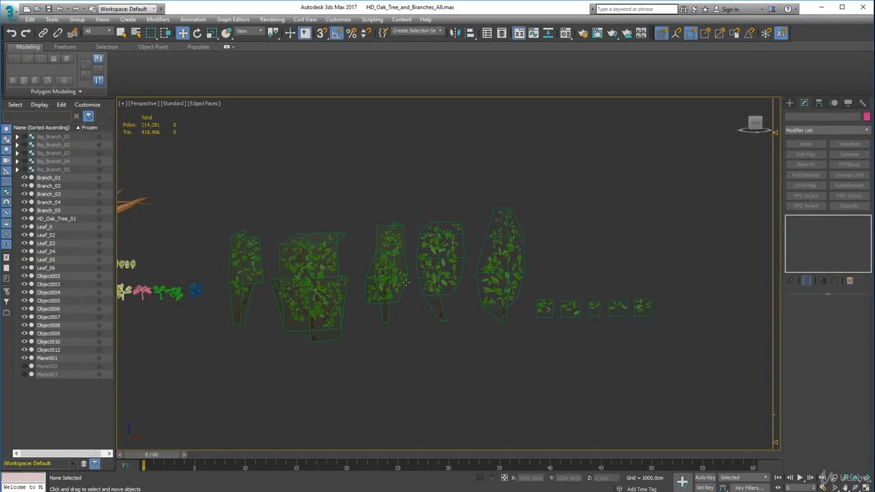
Reselect the third branch card and move its side vertices along the Y axis to curve the card by hand
{"action": "left_click", "coordinate": [388, 268]}
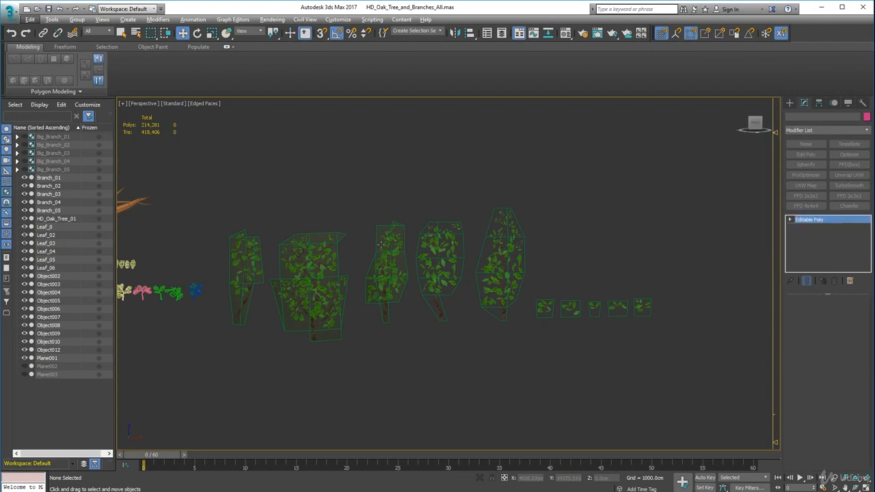
{"action": "mouse_move", "coordinate": [388, 271]}
{"action": "middle_mouse_down", "text": "alt"}
{"action": "mouse_move", "coordinate": [384, 301]}
{"action": "mouse_move", "coordinate": [324, 318]}
{"action": "mouse_move", "coordinate": [299, 300]}
{"action": "mouse_move", "coordinate": [313, 281]}
{"action": "mouse_move", "coordinate": [459, 296]}
{"action": "mouse_move", "coordinate": [420, 311]}
{"action": "mouse_move", "coordinate": [375, 275]}
{"action": "middle_mouse_up", "text": "alt"}
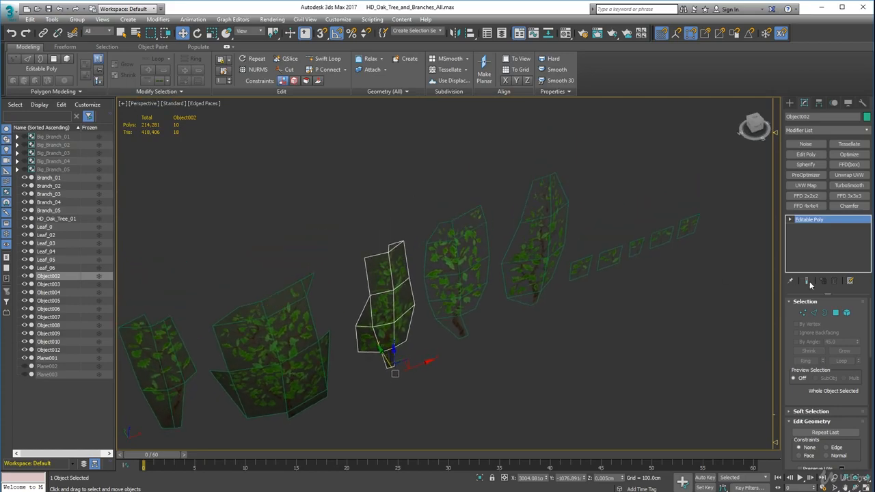
{"action": "left_click", "coordinate": [803, 312]}
{"action": "scroll", "coordinate": [380, 272], "scroll_direction": "up", "scroll_amount": 3}
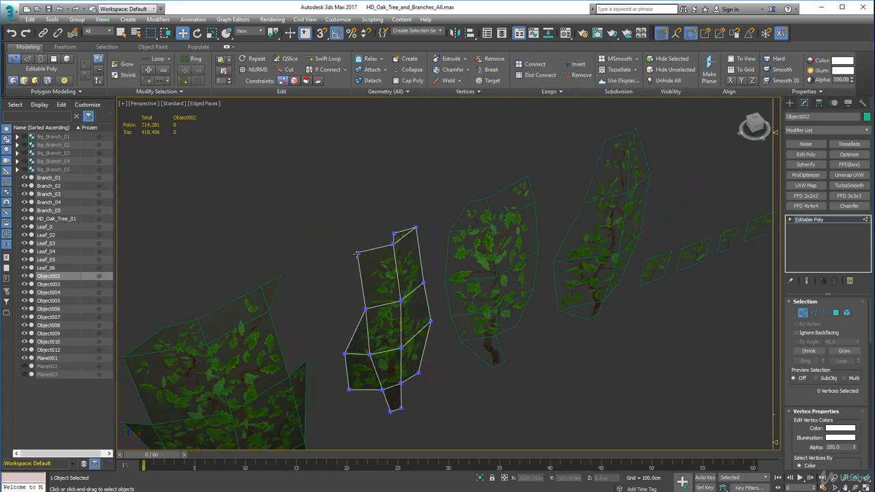
{"action": "left_click", "coordinate": [356, 253]}
{"action": "middle_click_drag", "start_coordinate": [365, 307], "coordinate": [276, 273], "text": "alt"}
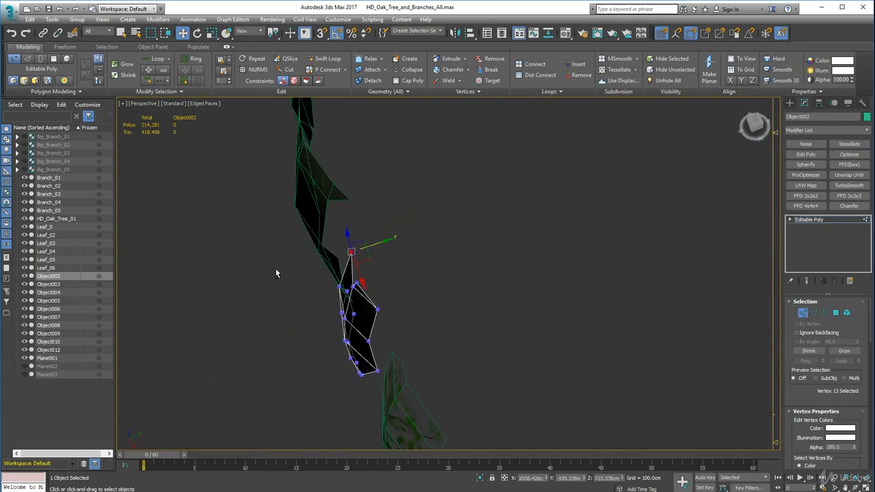
{"action": "left_click", "coordinate": [356, 281], "text": "ctrl"}
{"action": "middle_click_drag", "start_coordinate": [423, 325], "coordinate": [445, 308], "text": "alt"}
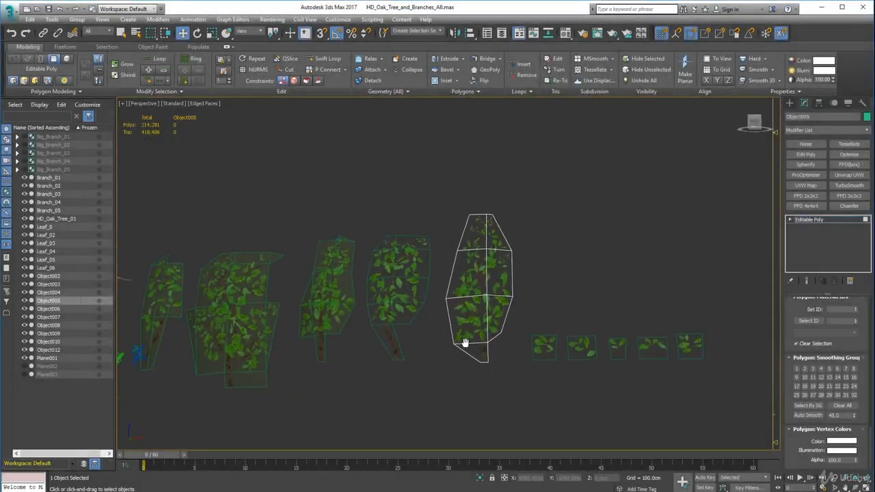
Examine the row of five small leaf cards beside the tallest branch card
{"action": "scroll", "coordinate": [464, 342], "scroll_direction": "up", "scroll_amount": 5}
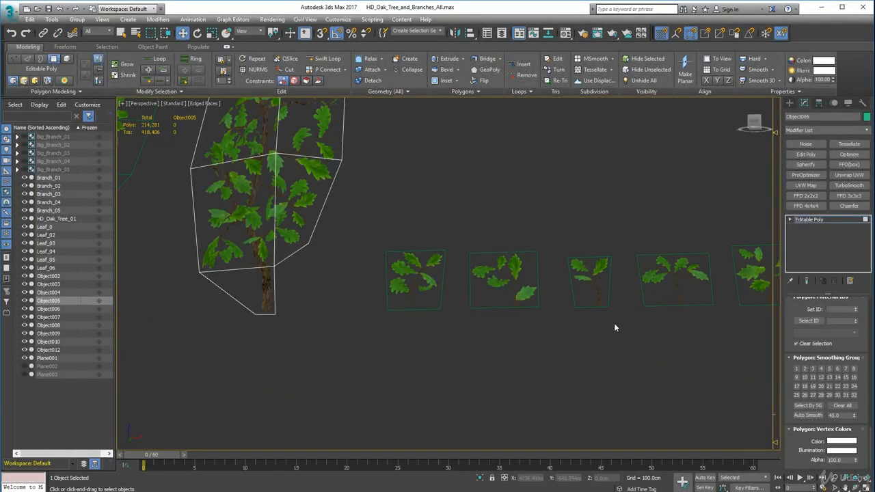
{"action": "middle_click_drag", "start_coordinate": [609, 332], "coordinate": [701, 342], "text": "alt"}
{"action": "scroll", "coordinate": [861, 334], "scroll_direction": "up", "scroll_amount": 6}
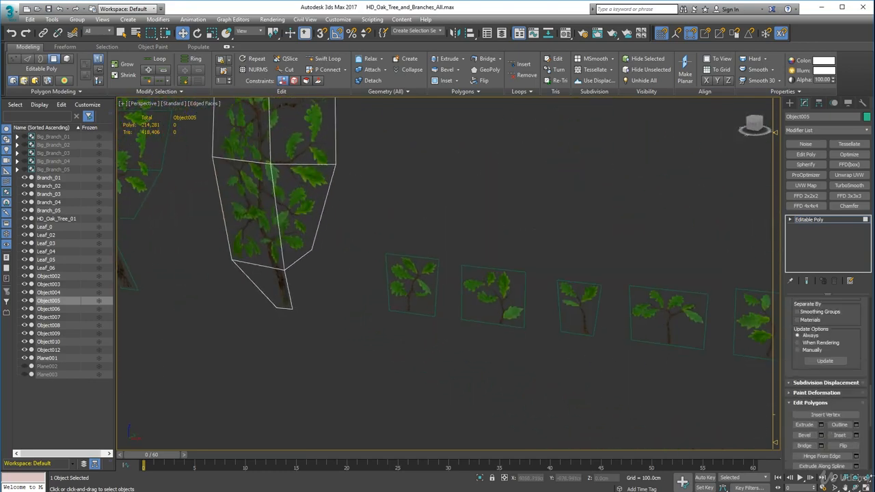
{"action": "middle_click_drag", "start_coordinate": [386, 288], "coordinate": [520, 307], "text": "alt"}
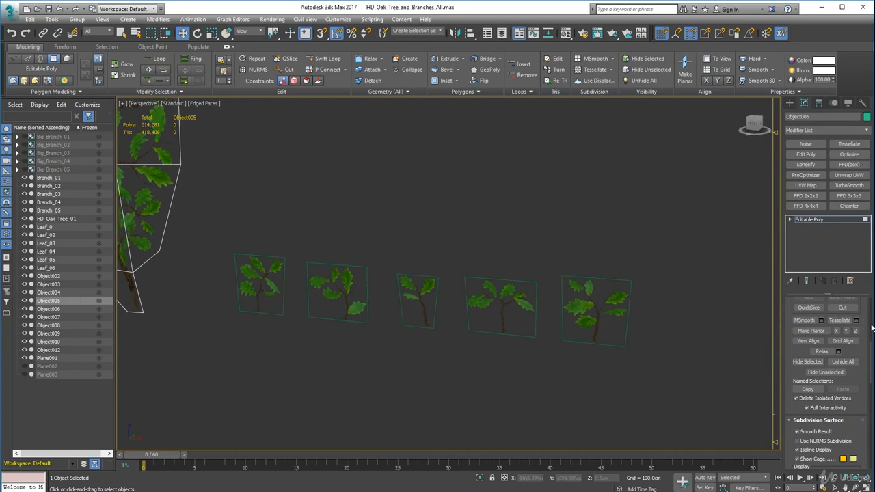
Leave polygon editing on the tallest branch card and clear the selection
{"action": "scroll", "coordinate": [860, 331], "scroll_direction": "up", "scroll_amount": 5}
{"action": "left_click", "coordinate": [835, 312]}
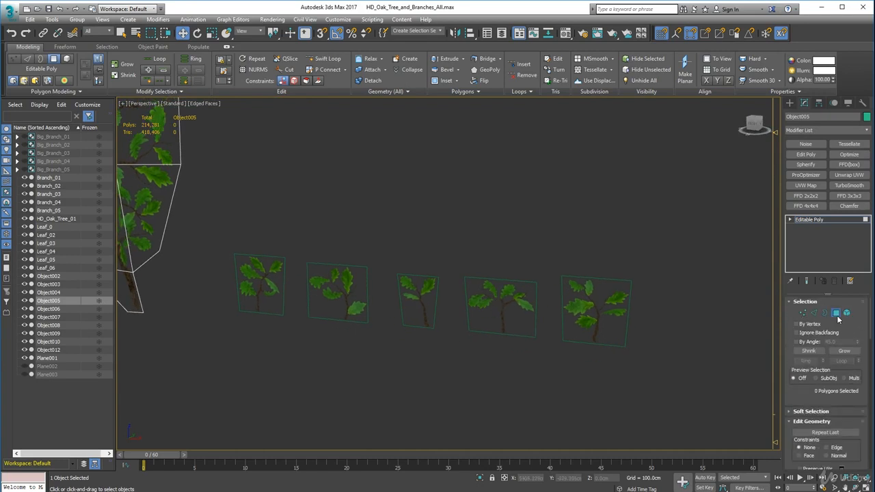
{"action": "scroll", "coordinate": [378, 406], "scroll_direction": "down", "scroll_amount": 8}
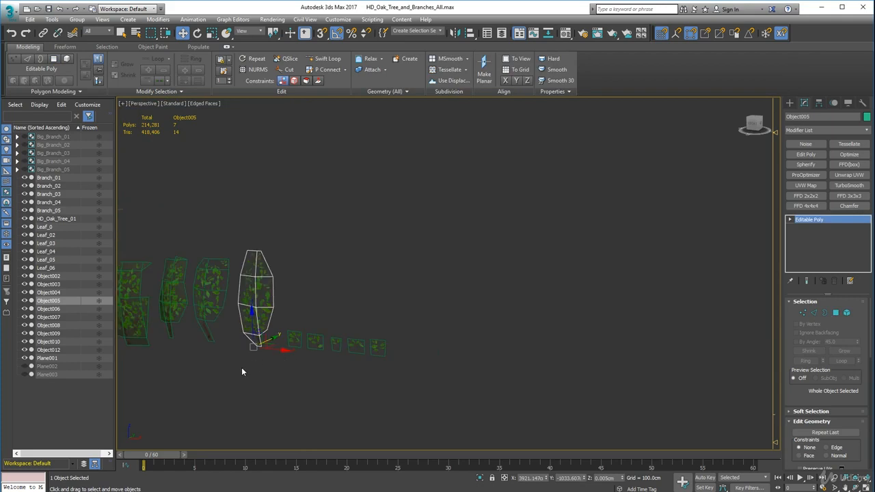
{"action": "middle_click_drag", "start_coordinate": [287, 361], "coordinate": [539, 316]}
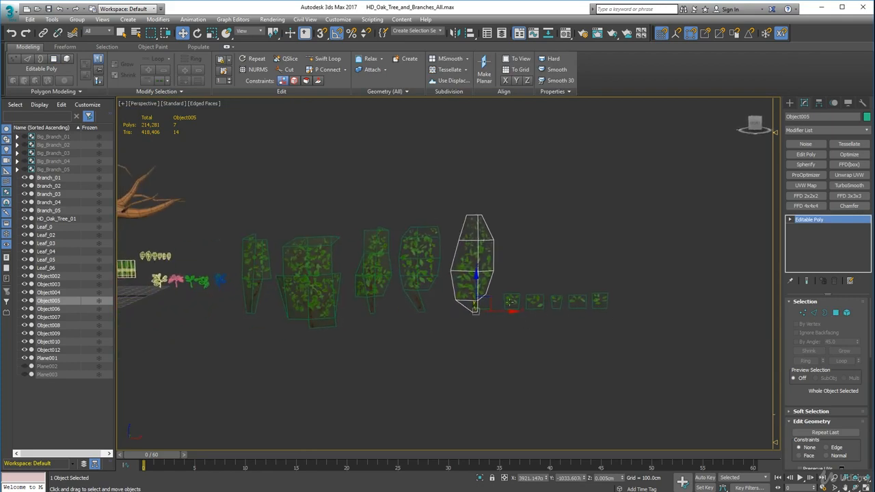
{"action": "left_click", "coordinate": [445, 392]}
{"action": "middle_click_drag", "start_coordinate": [430, 390], "coordinate": [507, 390]}
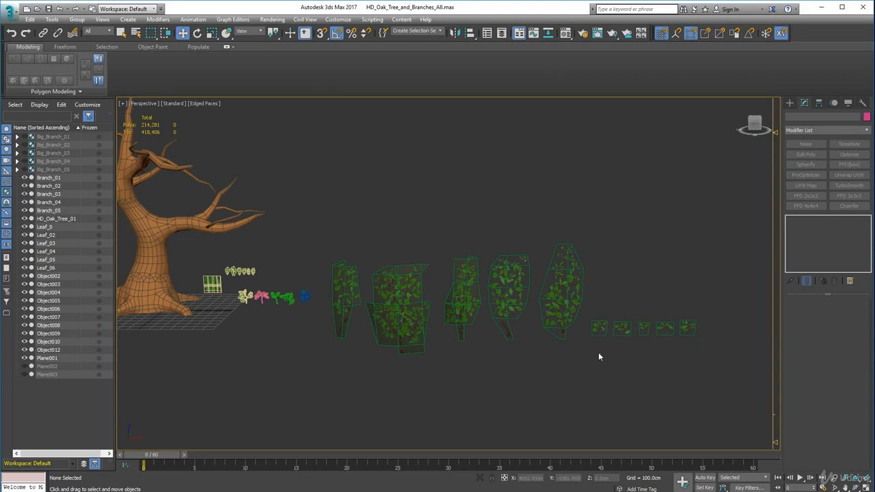
Examine the row of curved branch cards and small leaf cards, selecting the first narrow branch card
{"action": "scroll", "coordinate": [611, 326], "scroll_direction": "up", "scroll_amount": 8}
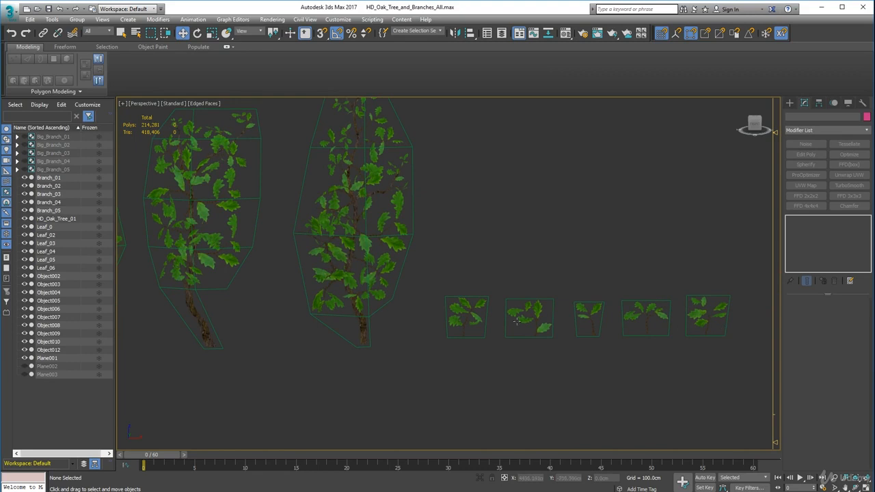
{"action": "scroll", "coordinate": [395, 339], "scroll_direction": "down", "scroll_amount": 10}
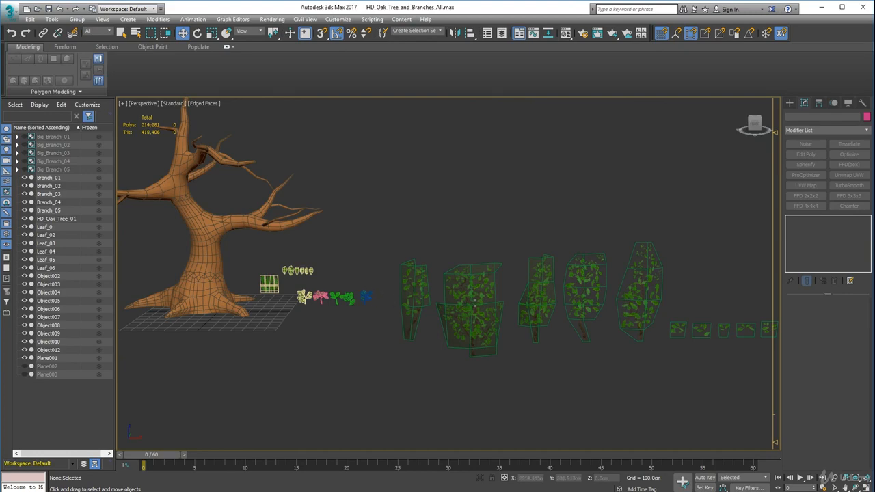
{"action": "middle_click_drag", "start_coordinate": [368, 272], "coordinate": [424, 237], "text": "alt"}
{"action": "scroll", "coordinate": [425, 238], "scroll_direction": "up", "scroll_amount": 6}
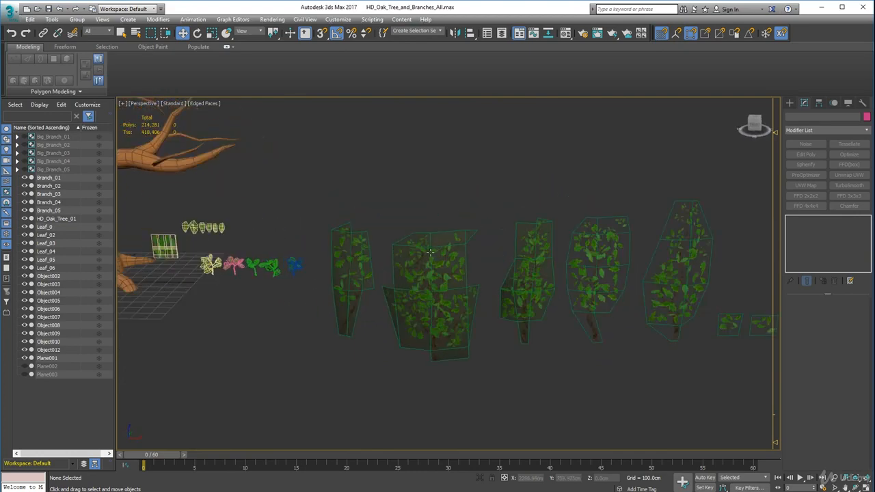
{"action": "left_click", "coordinate": [327, 266]}
{"action": "scroll", "coordinate": [363, 275], "scroll_direction": "down", "scroll_amount": 4}
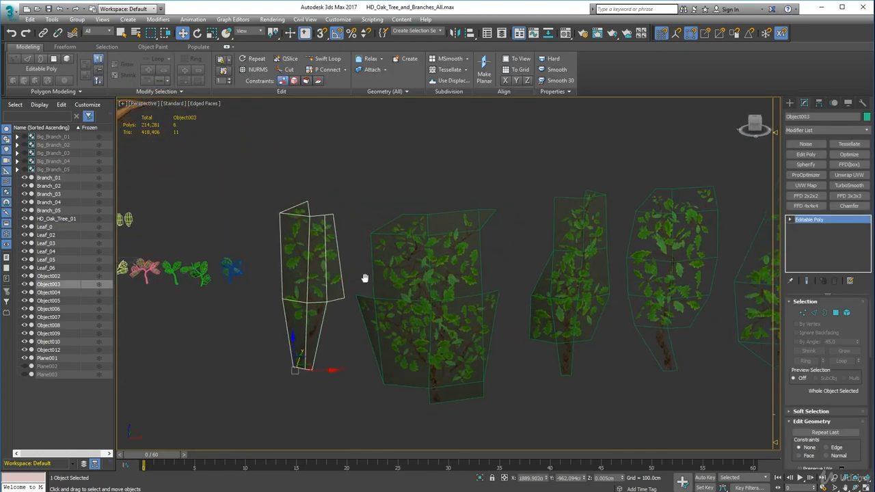
{"action": "middle_click_drag", "start_coordinate": [345, 279], "coordinate": [412, 281]}
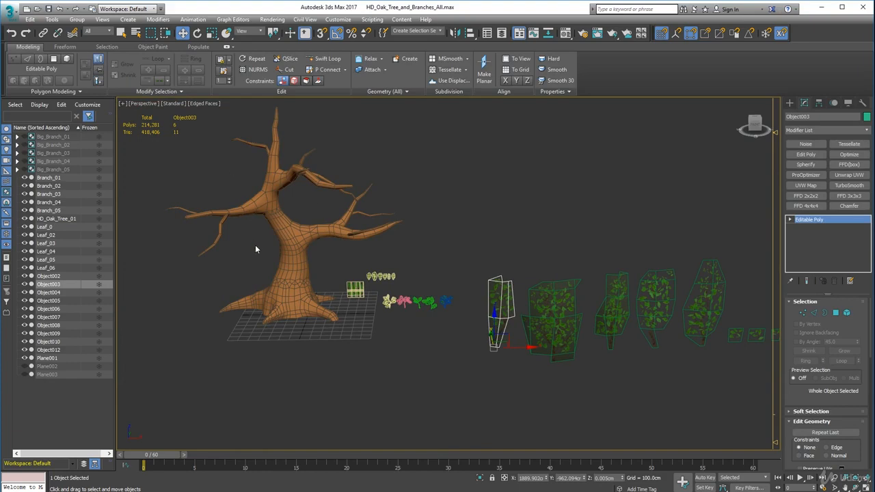
Examine the bare oak tree's trunk and limbs from several angles and compare its size with the branch cards
{"action": "middle_click_drag", "start_coordinate": [543, 303], "coordinate": [456, 293]}
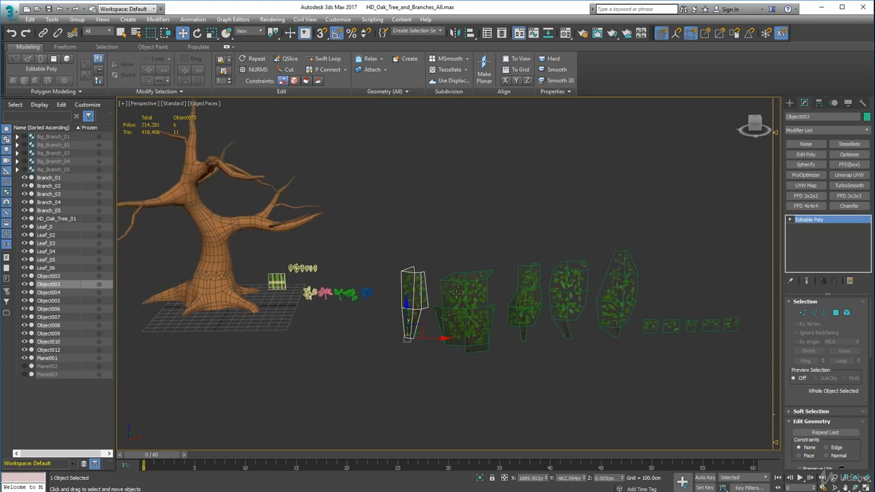
{"action": "middle_click_drag", "start_coordinate": [328, 265], "coordinate": [446, 300]}
{"action": "scroll", "coordinate": [445, 301], "scroll_direction": "up", "scroll_amount": 5}
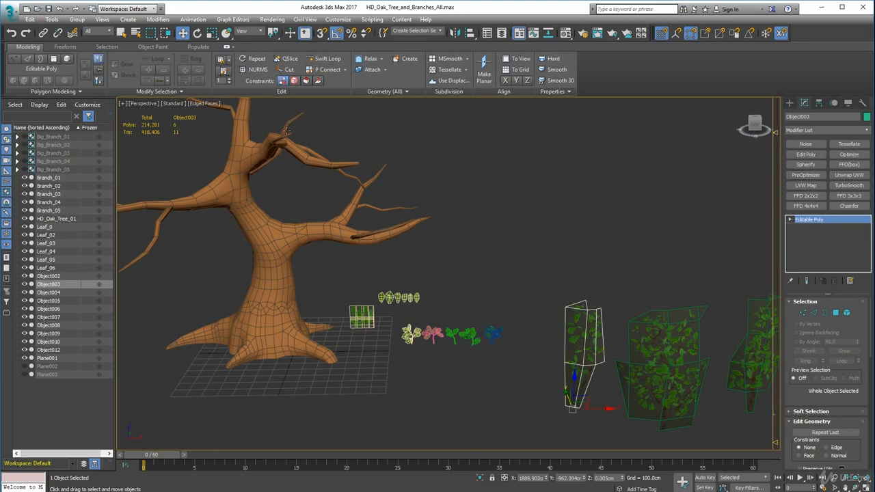
{"action": "middle_click_drag", "start_coordinate": [330, 234], "coordinate": [351, 272]}
{"action": "scroll", "coordinate": [388, 261], "scroll_direction": "down", "scroll_amount": 3}
{"action": "scroll", "coordinate": [344, 280], "scroll_direction": "up", "scroll_amount": 4}
{"action": "middle_click_drag", "start_coordinate": [351, 271], "coordinate": [481, 283]}
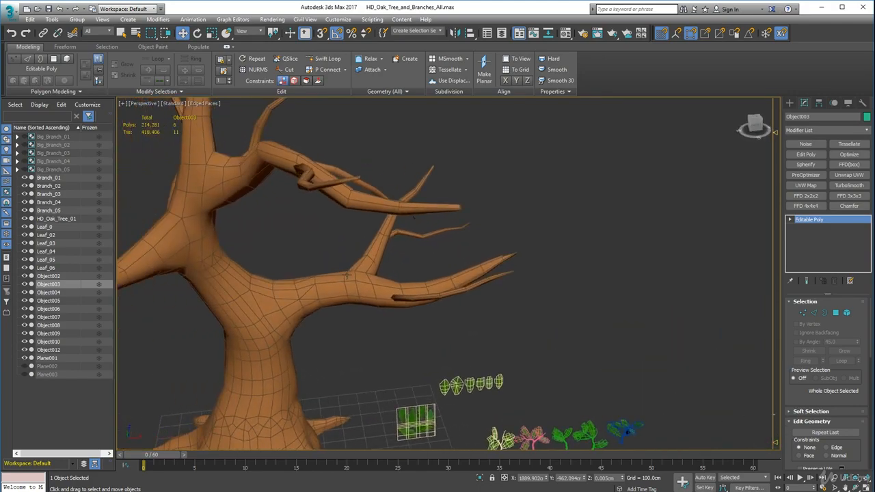
{"action": "left_click", "coordinate": [347, 275]}
{"action": "middle_click_drag", "start_coordinate": [352, 317], "coordinate": [313, 282], "text": "alt"}
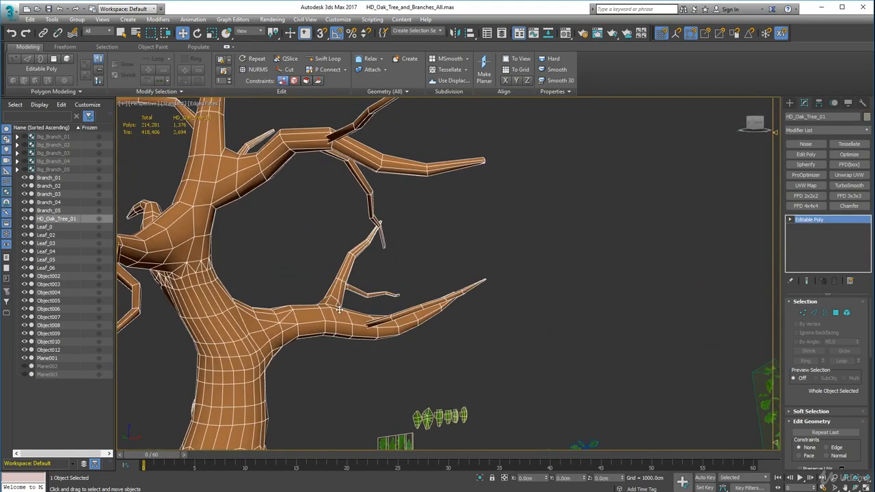
{"action": "scroll", "coordinate": [388, 290], "scroll_direction": "down", "scroll_amount": 6}
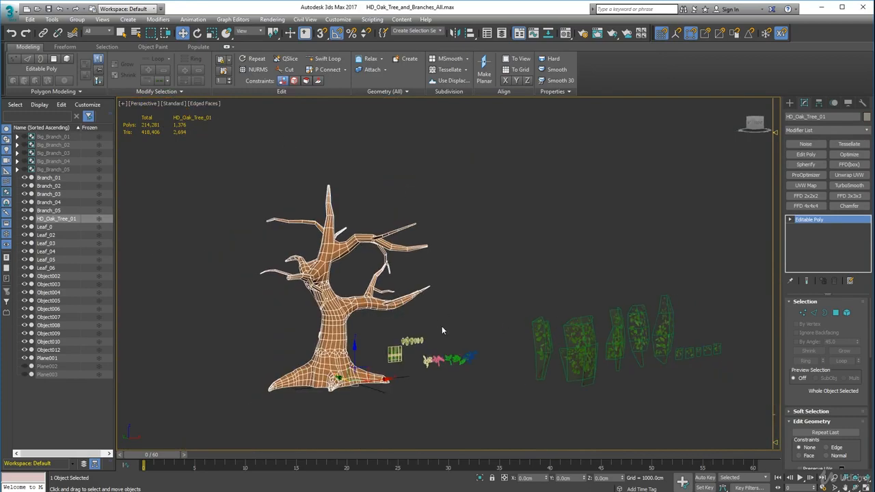
{"action": "middle_click_drag", "start_coordinate": [453, 319], "coordinate": [423, 279], "text": "alt"}
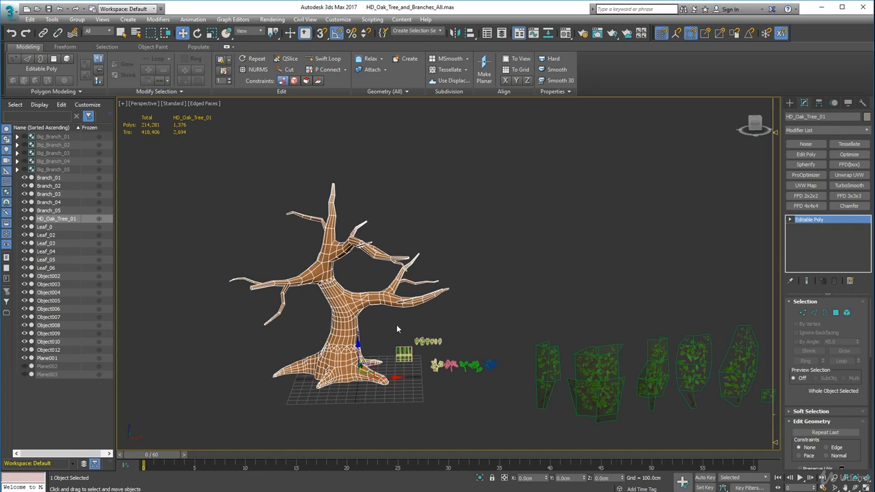
{"action": "middle_click_drag", "start_coordinate": [397, 325], "coordinate": [259, 272], "text": "alt"}
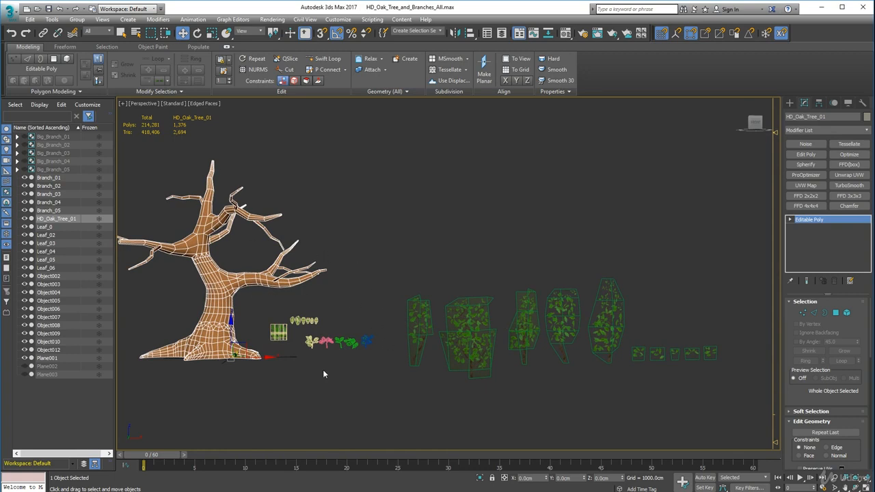
{"action": "middle_click_drag", "start_coordinate": [248, 222], "coordinate": [316, 259], "text": "alt"}
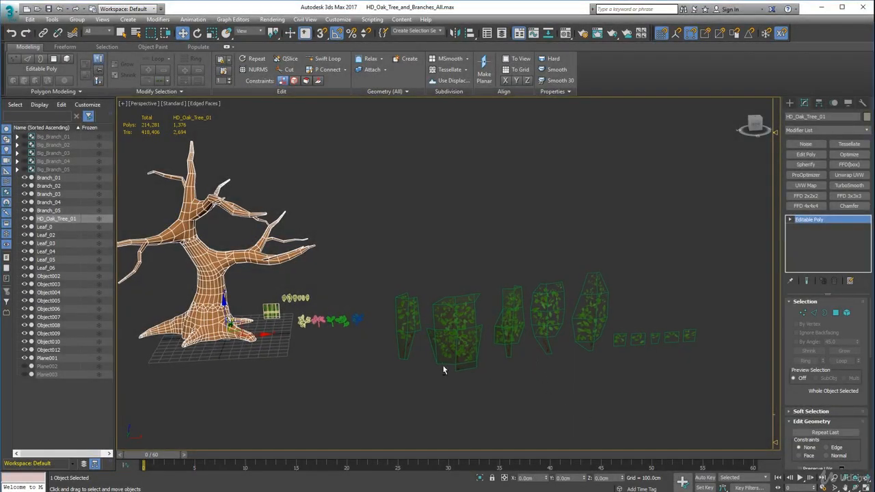
Select the wide second branch card and bring up the Material Editor beside the cards
{"action": "left_click", "coordinate": [468, 356]}
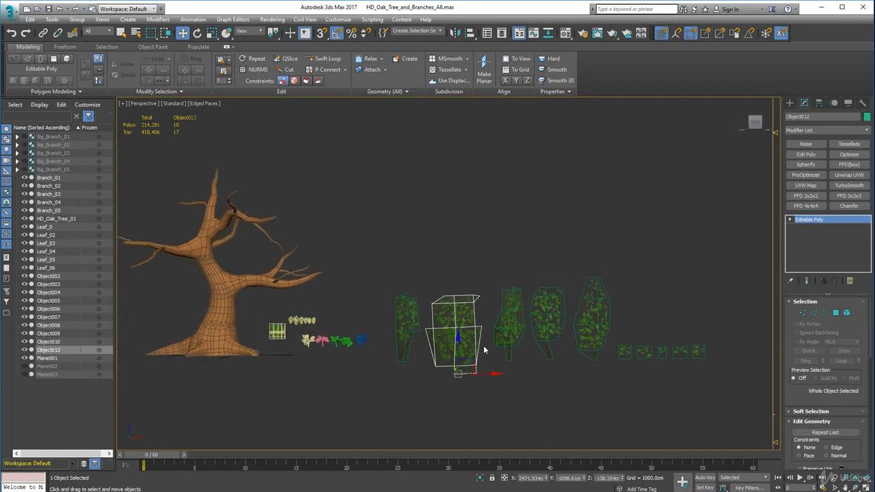
{"action": "middle_click_drag", "start_coordinate": [485, 356], "coordinate": [438, 336]}
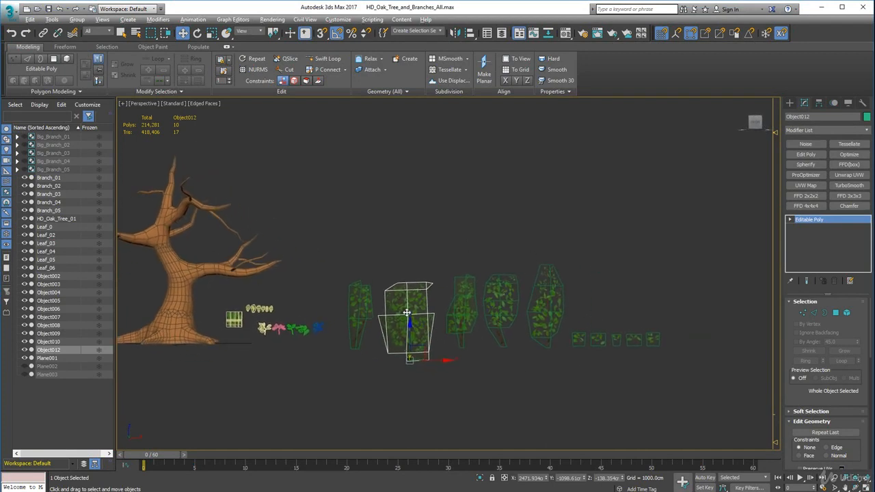
{"action": "middle_click_drag", "start_coordinate": [408, 328], "coordinate": [429, 369], "text": "alt"}
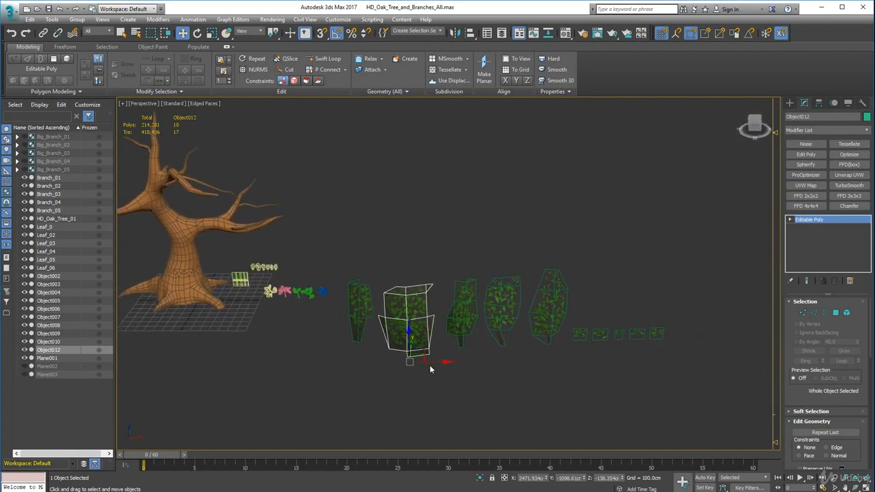
{"action": "middle_click_drag", "start_coordinate": [413, 233], "coordinate": [410, 260]}
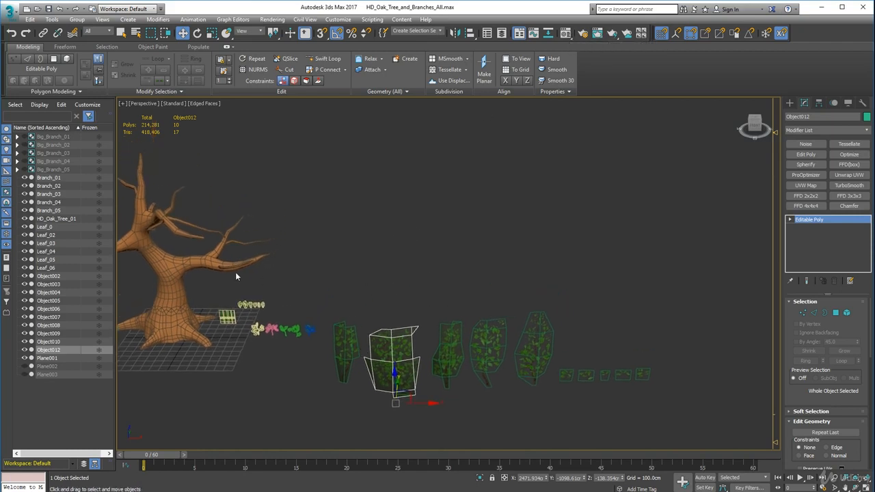
{"action": "left_click", "coordinate": [565, 32]}
{"action": "left_click_drag", "start_coordinate": [714, 77], "coordinate": [574, 81]}
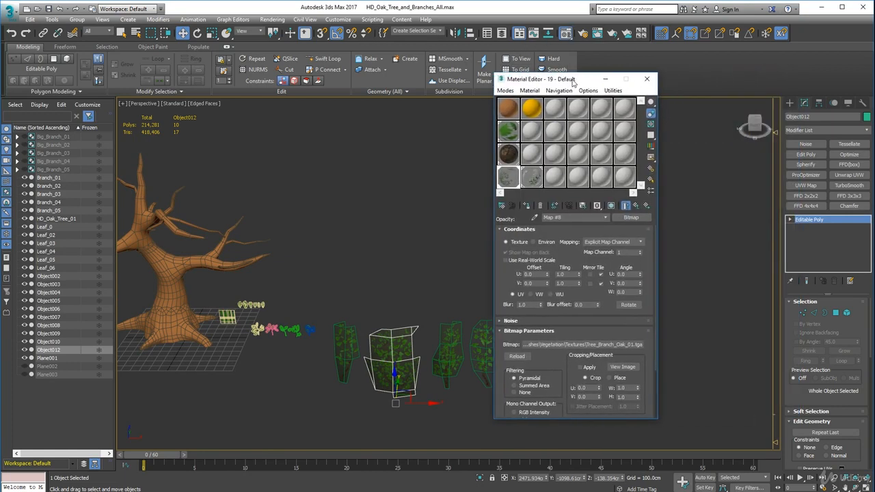
In the 19 - Default material, name the opacity map Leaves_01 and rename the parent material Oak_Tree_01
{"action": "left_click", "coordinate": [511, 179]}
{"action": "left_click", "coordinate": [606, 218]}
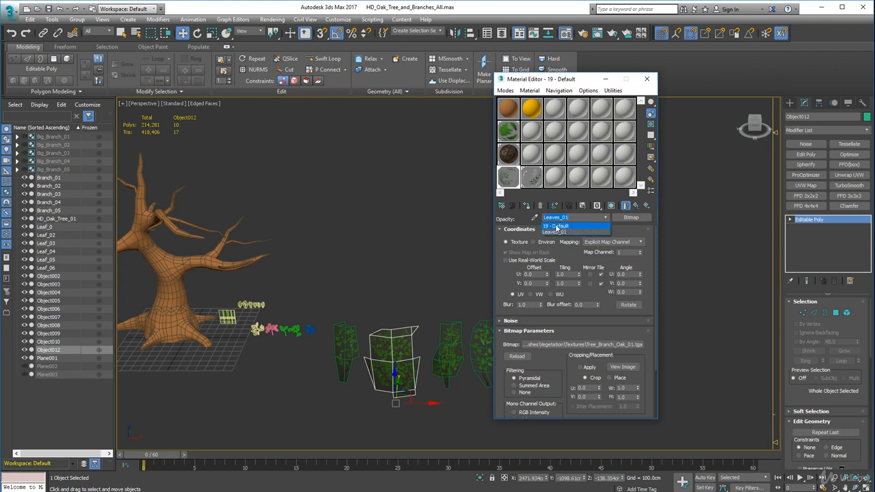
{"action": "left_click", "coordinate": [555, 226]}
{"action": "left_click", "coordinate": [586, 217]}
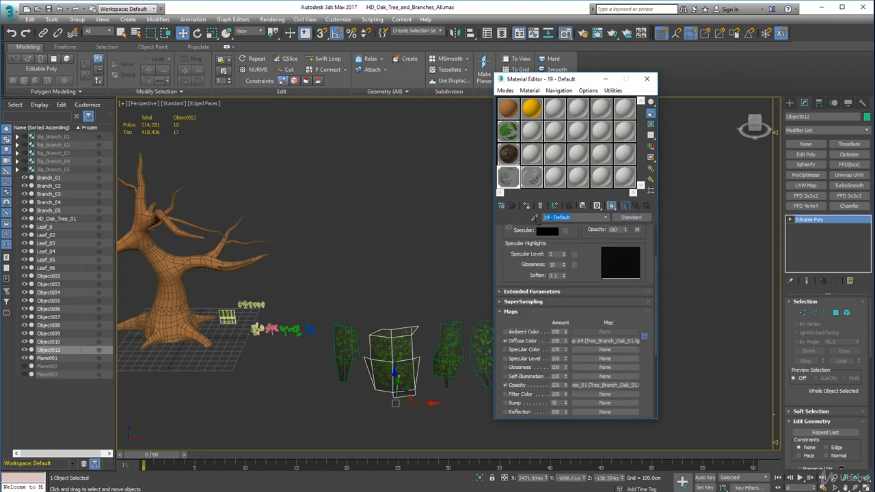
{"action": "type", "text": "Oak_Tree_01"}
Convert the Oak_Tree_01 material to Multi/Sub-Object, keeping the old material as a sub-material
{"action": "left_click", "coordinate": [625, 221]}
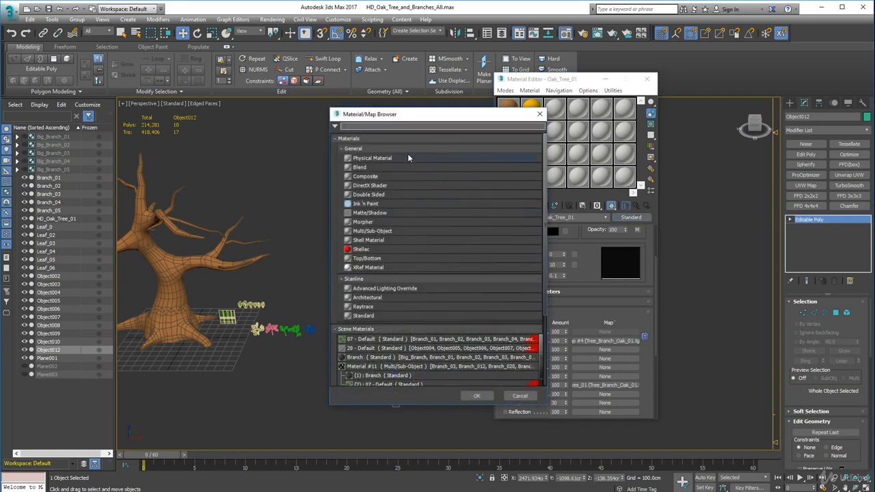
{"action": "double_click", "coordinate": [374, 231]}
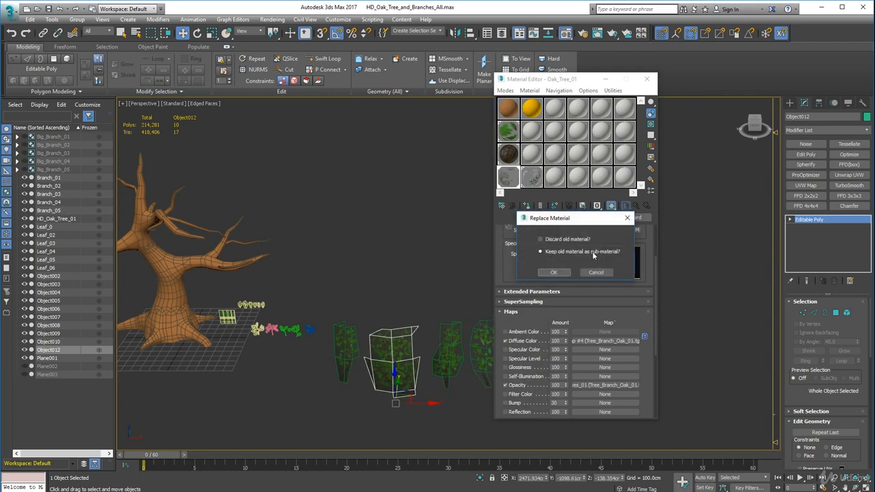
{"action": "left_click", "coordinate": [554, 272]}
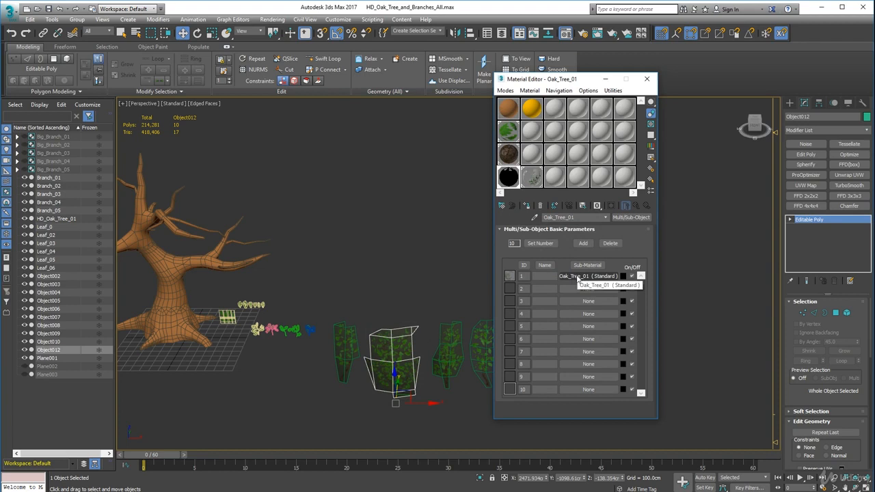
Open the first Oak_Tree_01 sub-material and toggle its shaded viewport display to check the branch cards
{"action": "left_click", "coordinate": [578, 277]}
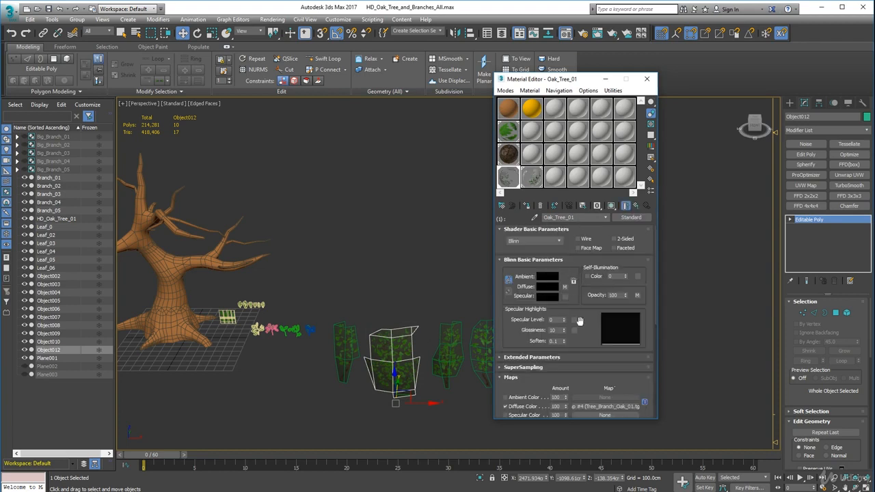
{"action": "scroll", "coordinate": [578, 326], "scroll_direction": "down", "scroll_amount": 4}
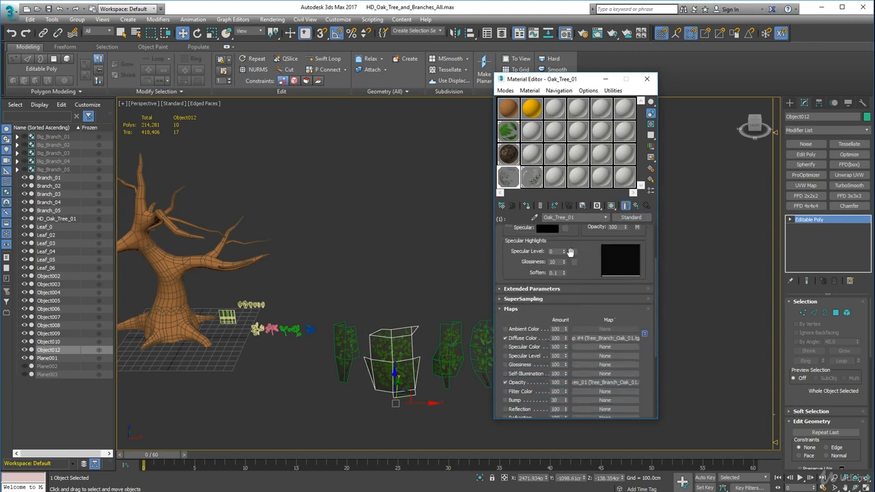
{"action": "scroll", "coordinate": [573, 250], "scroll_direction": "up", "scroll_amount": 2}
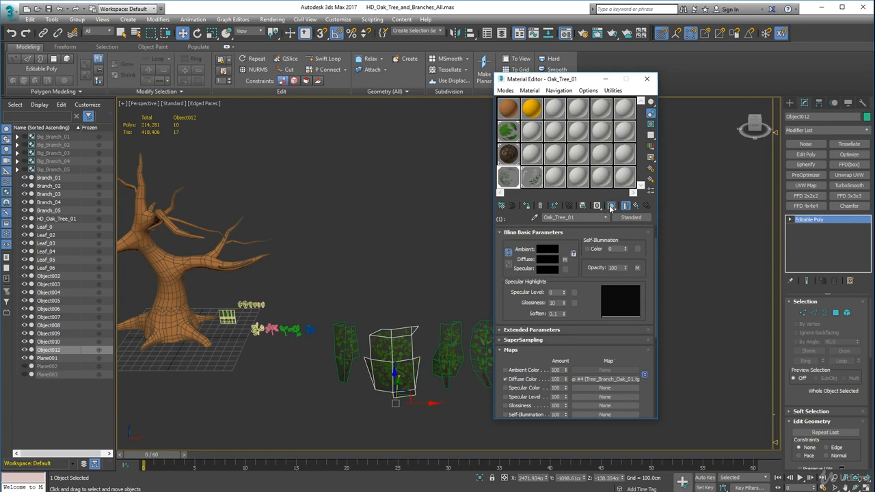
{"action": "left_click", "coordinate": [611, 207]}
{"action": "key", "text": "z"}
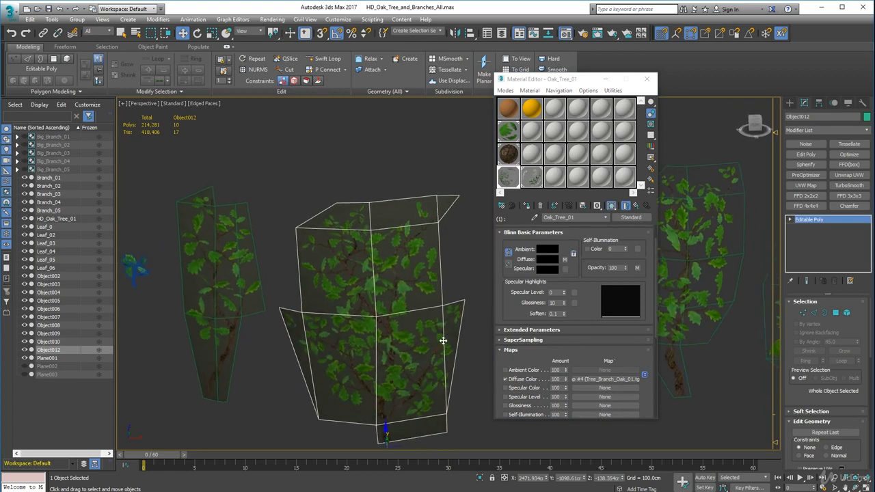
{"action": "scroll", "coordinate": [443, 341], "scroll_direction": "down", "scroll_amount": 5}
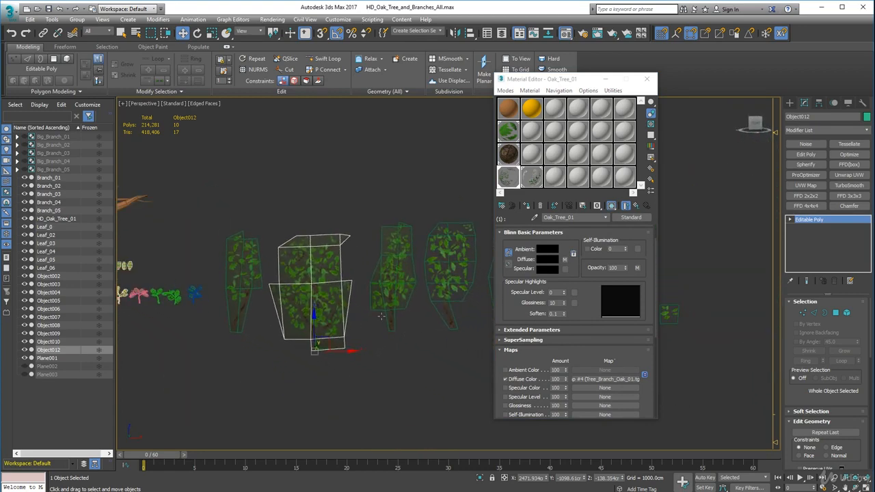
{"action": "scroll", "coordinate": [318, 331], "scroll_direction": "down", "scroll_amount": 4}
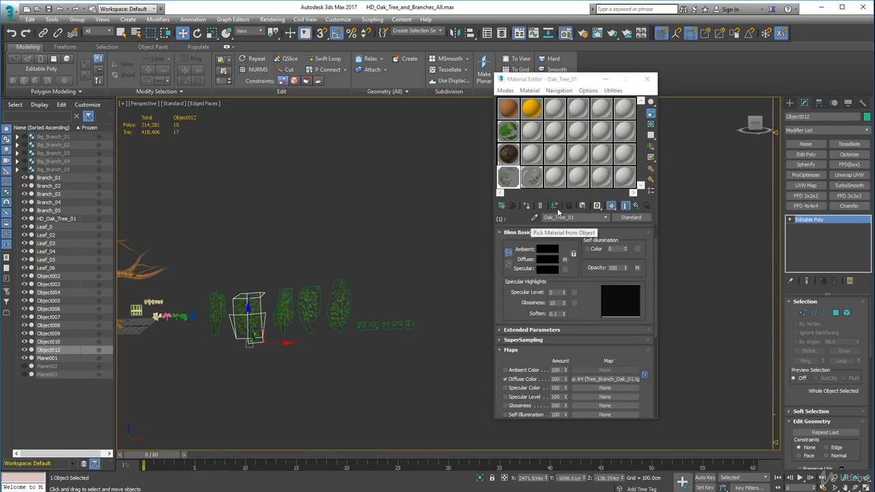
{"action": "left_click", "coordinate": [612, 205]}
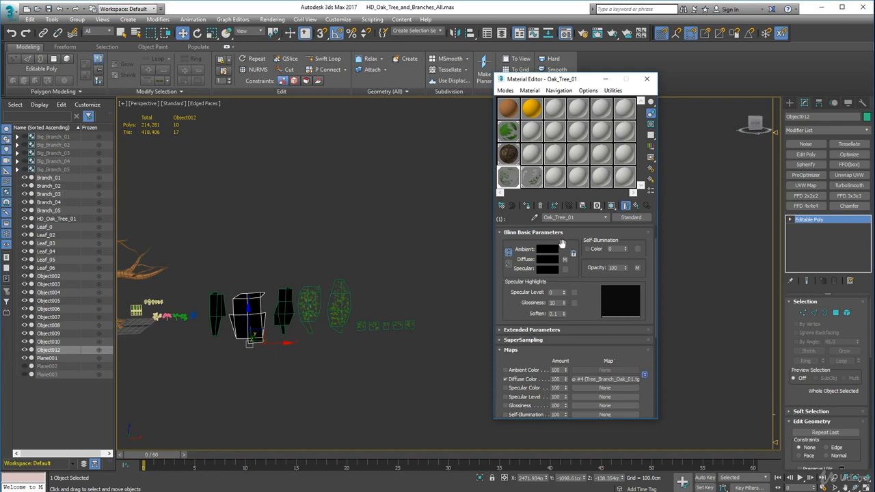
Return to the parent Oak_Tree_01 material and place the 20 - Default material in its second slot as an instance
{"action": "left_click", "coordinate": [603, 218]}
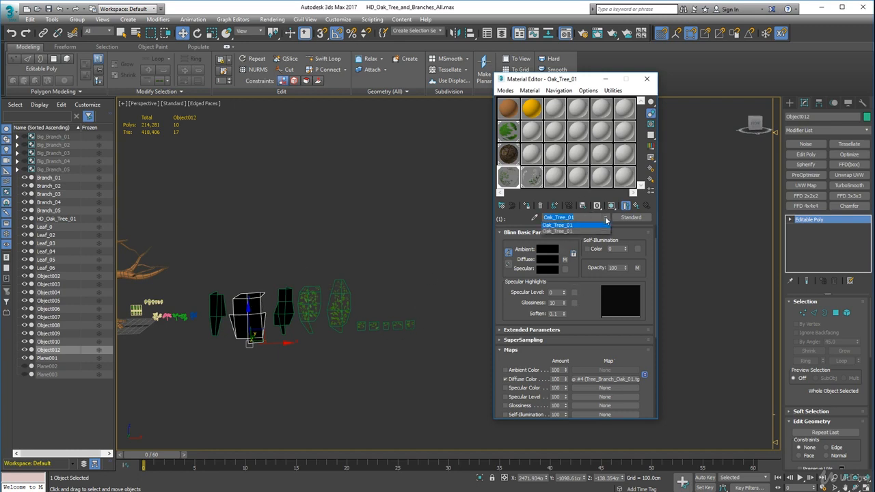
{"action": "left_click", "coordinate": [564, 228]}
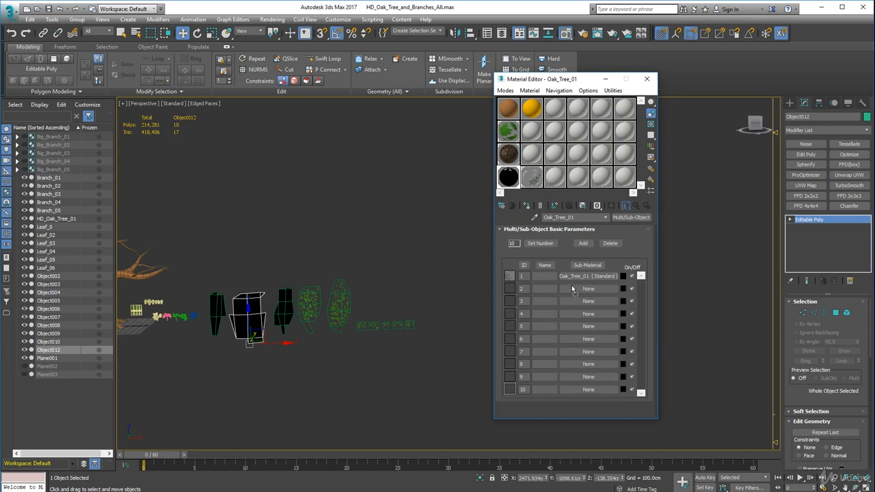
{"action": "left_click_drag", "start_coordinate": [578, 294], "coordinate": [579, 289]}
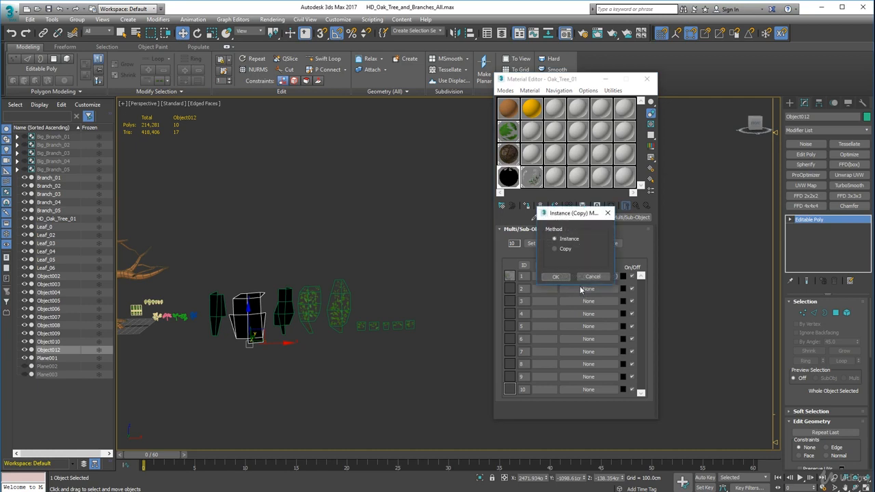
{"action": "left_click", "coordinate": [557, 276]}
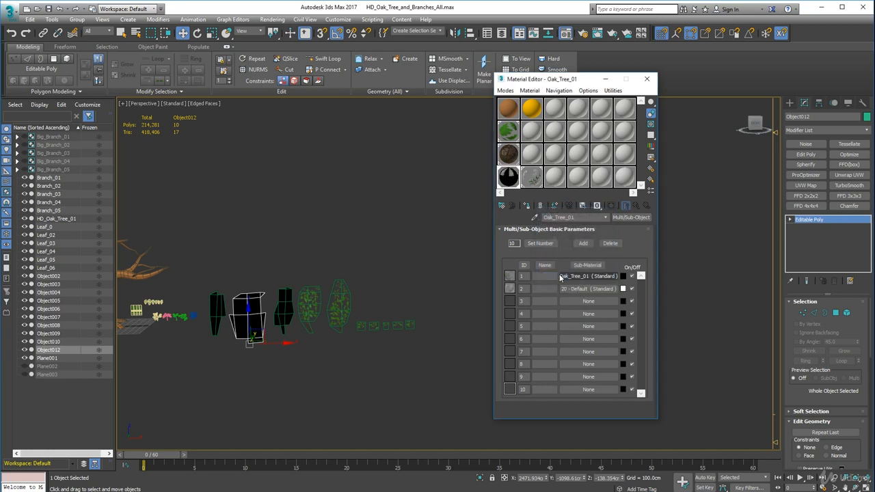
Select the seven cards from the fourth branch card onward and rename the ID 1 sub-material Leaves_01
{"action": "left_click_drag", "start_coordinate": [300, 234], "coordinate": [424, 352]}
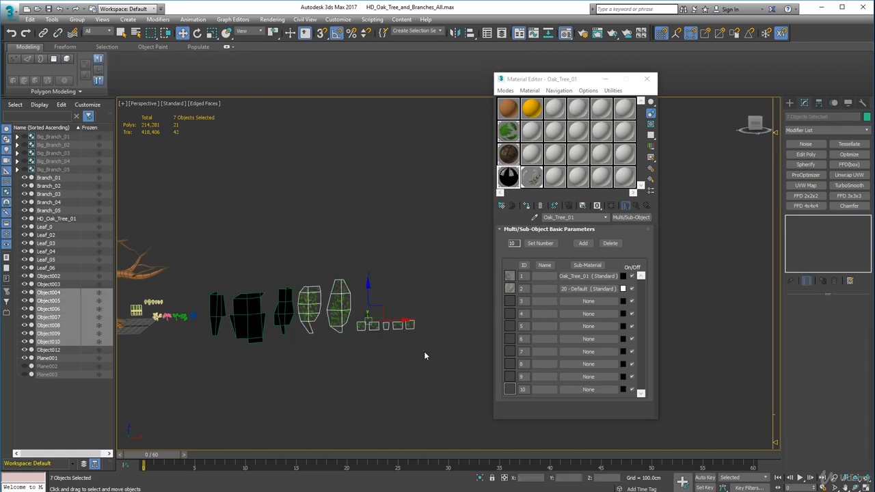
{"action": "left_click", "coordinate": [577, 277]}
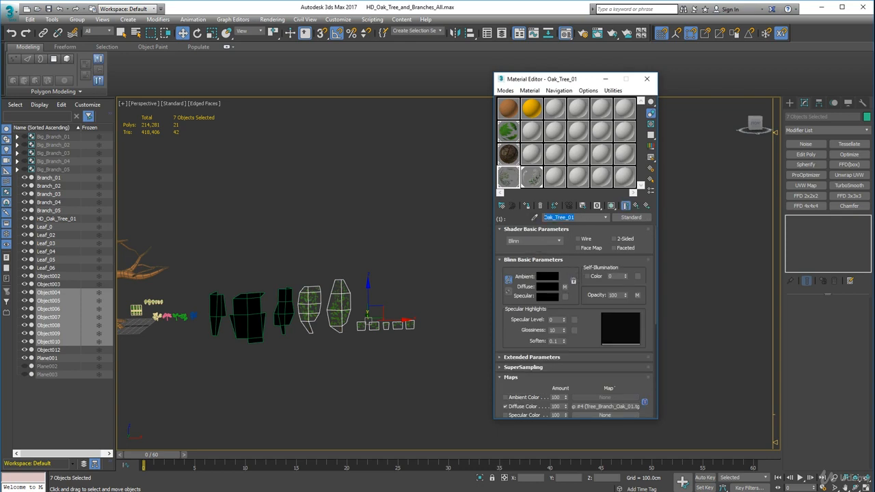
{"action": "type", "text": "Leaves"}
{"action": "left_click", "coordinate": [605, 218]}
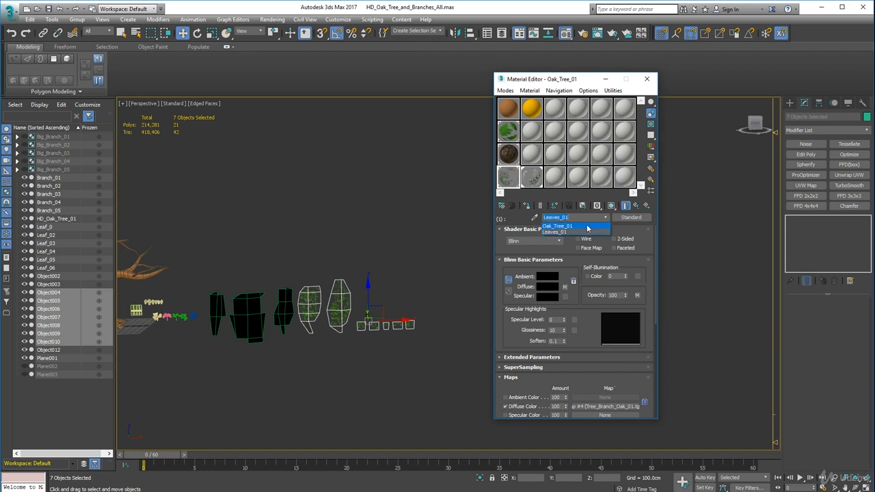
{"action": "left_click", "coordinate": [586, 229]}
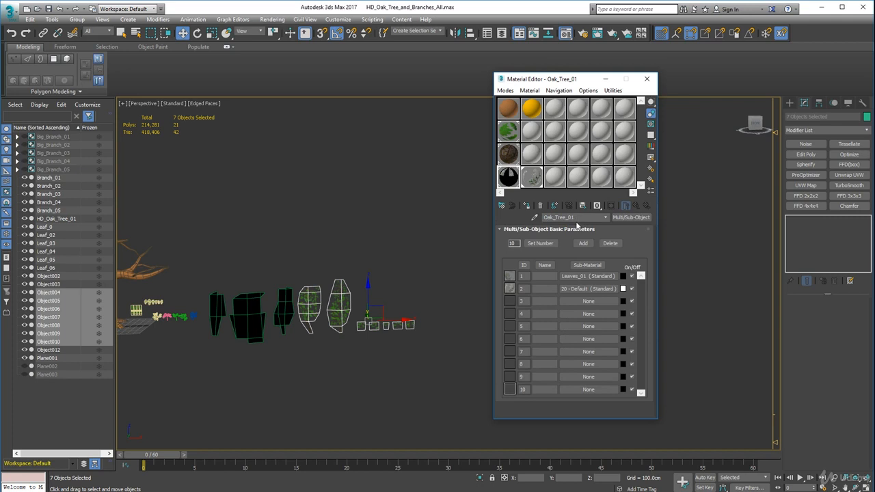
Rename the 20 - Default sub-material in ID 2 as Leaves_02
{"action": "left_click", "coordinate": [588, 289]}
{"action": "left_click", "coordinate": [557, 215]}
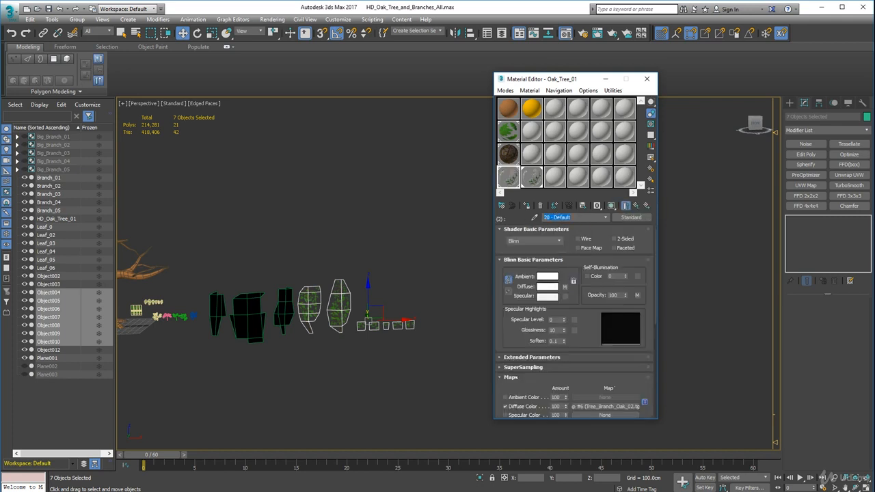
{"action": "type", "text": "Le"}
Assign the material to the seven selected cards, enable Leaves_02's shaded viewport display, and return to the parent material
{"action": "left_click", "coordinate": [525, 205]}
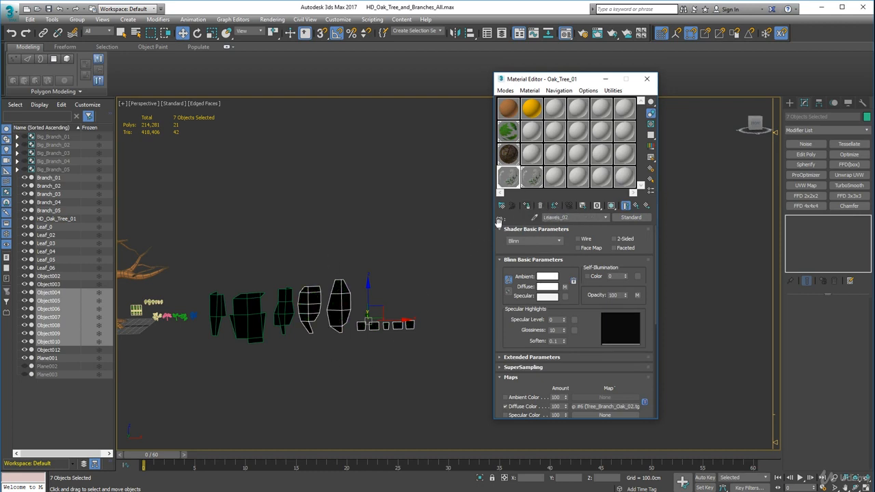
{"action": "left_click", "coordinate": [611, 205]}
{"action": "scroll", "coordinate": [352, 359], "scroll_direction": "down", "scroll_amount": 1}
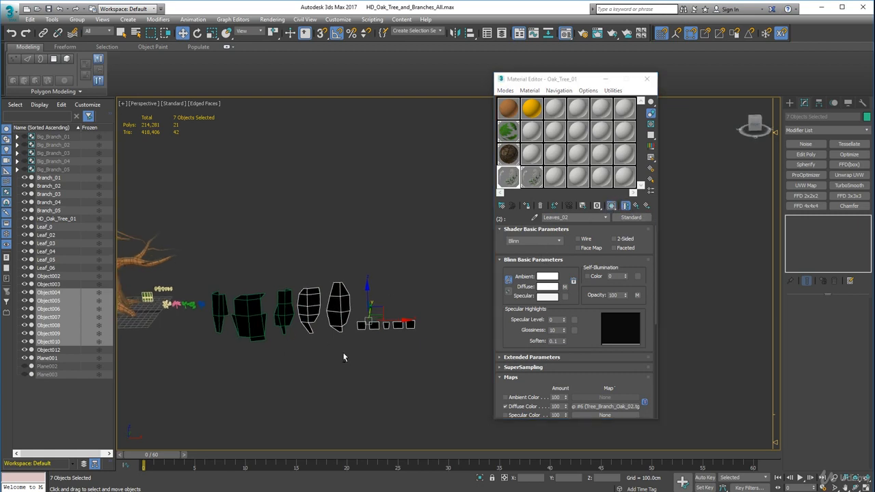
{"action": "left_click", "coordinate": [604, 220]}
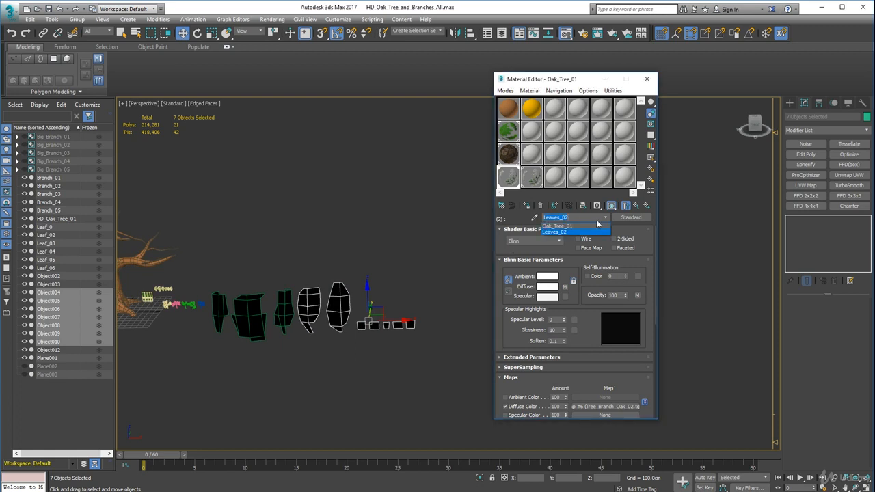
{"action": "left_click", "coordinate": [583, 224]}
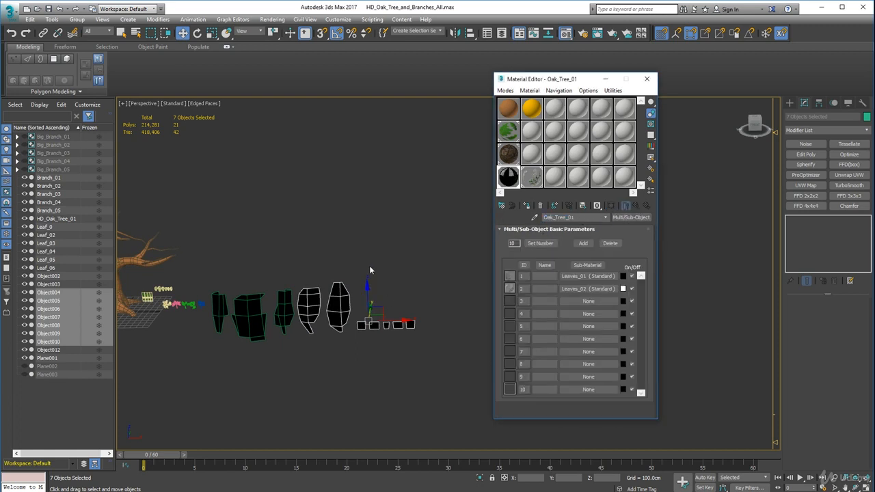
Select all ten branch and leaf cards and assign the Oak_Tree_01 Multi/Sub-Object material to them
{"action": "left_click", "coordinate": [185, 256]}
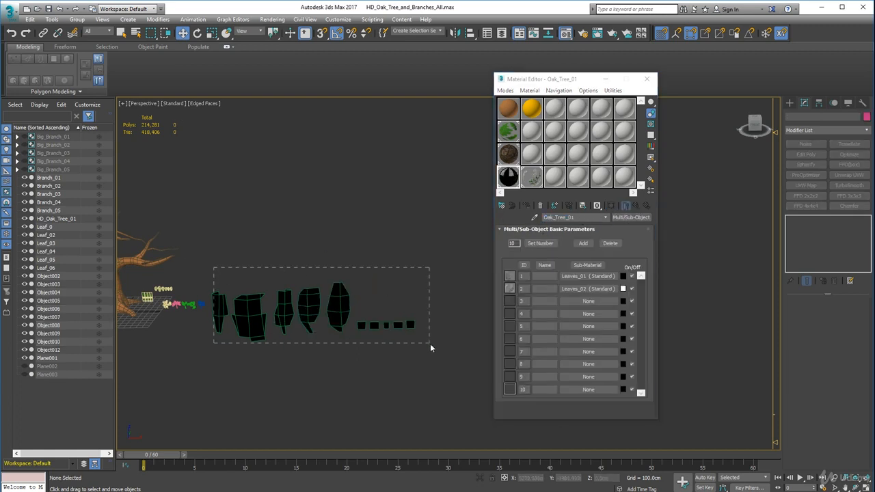
{"action": "left_click_drag", "start_coordinate": [430, 343], "coordinate": [430, 343]}
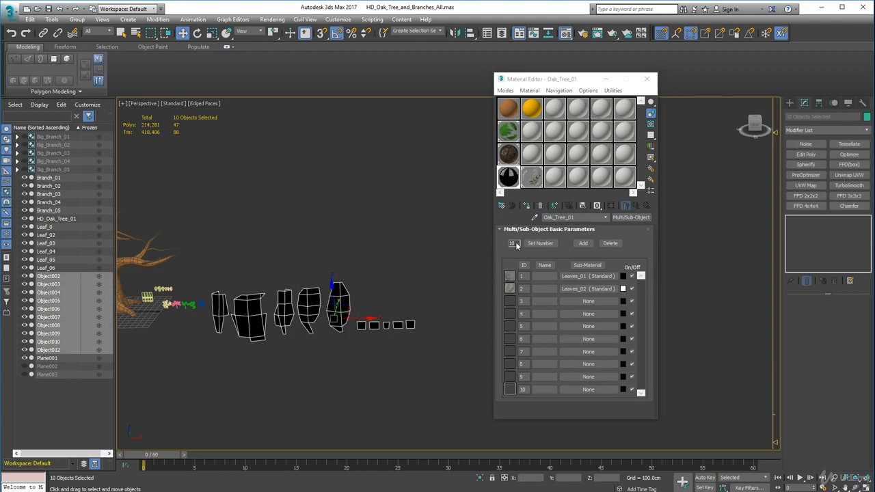
{"action": "left_click", "coordinate": [527, 207]}
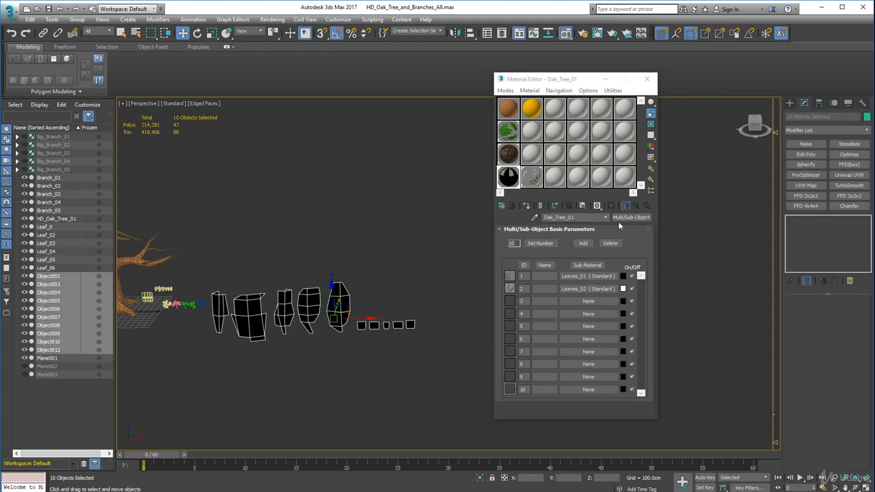
{"action": "left_click", "coordinate": [528, 206]}
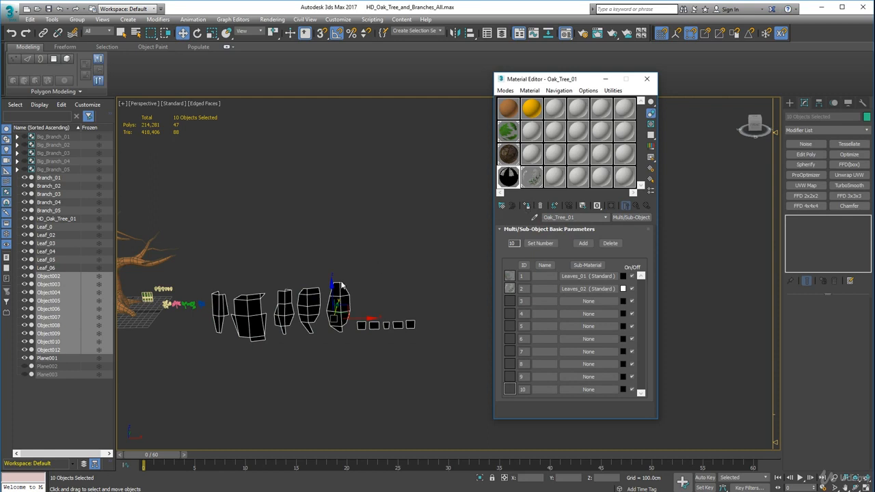
{"action": "middle_click_drag", "start_coordinate": [341, 285], "coordinate": [390, 264]}
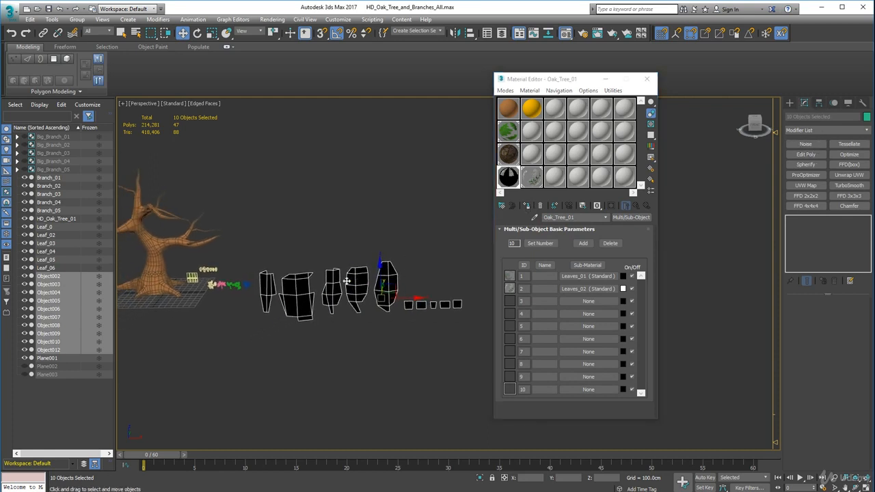
Select all polygons of the first branch card, check their material ID, and leave polygon editing
{"action": "left_click", "coordinate": [265, 284]}
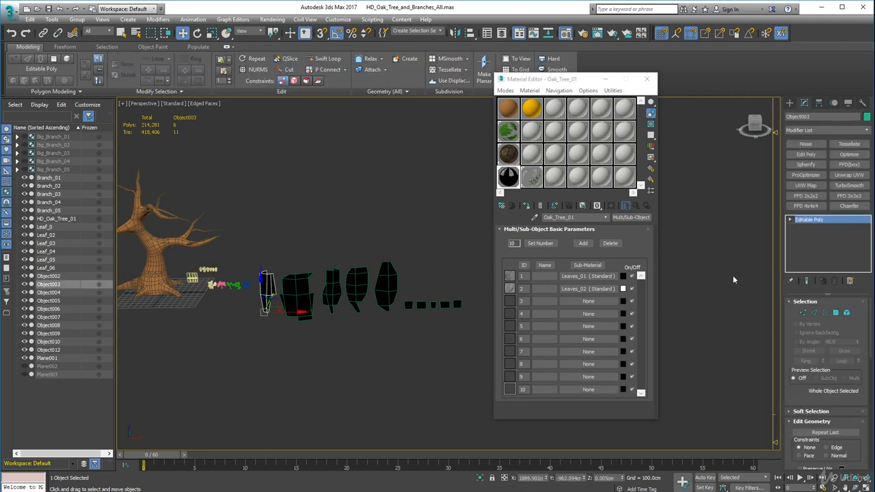
{"action": "left_click", "coordinate": [835, 312]}
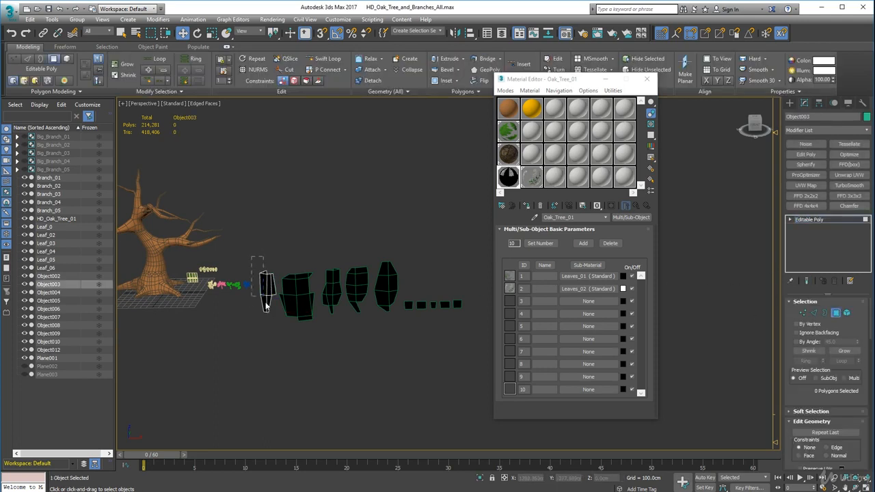
{"action": "left_click_drag", "start_coordinate": [251, 257], "coordinate": [279, 319]}
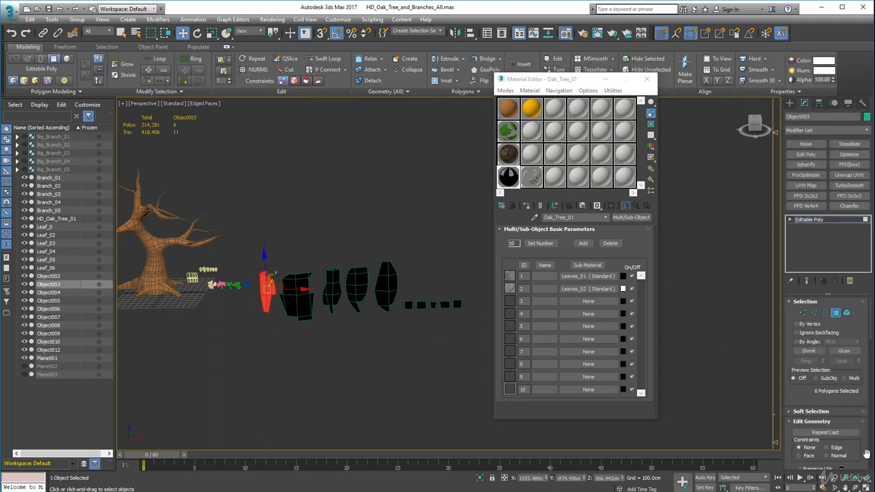
{"action": "scroll", "coordinate": [865, 455], "scroll_direction": "down", "scroll_amount": 10}
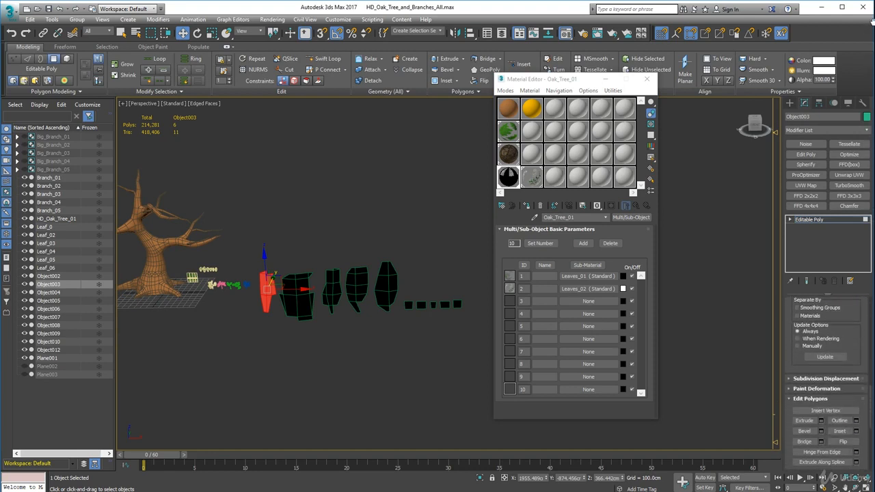
{"action": "scroll", "coordinate": [863, 338], "scroll_direction": "down", "scroll_amount": 5}
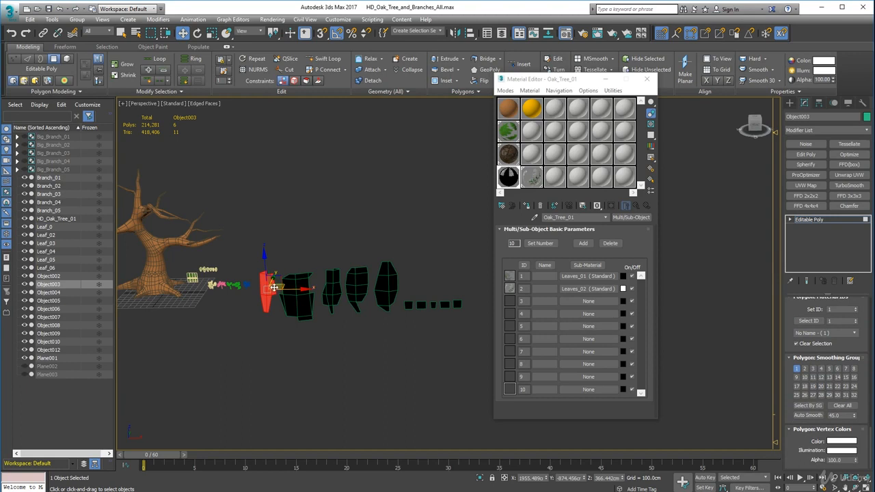
{"action": "scroll", "coordinate": [824, 372], "scroll_direction": "up", "scroll_amount": 3}
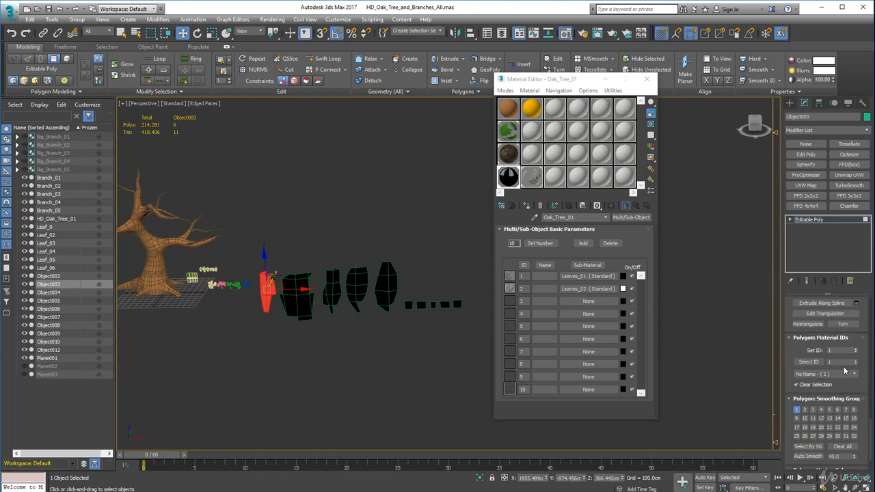
{"action": "left_click_drag", "start_coordinate": [865, 358], "coordinate": [872, 330]}
{"action": "scroll", "coordinate": [862, 327], "scroll_direction": "up", "scroll_amount": 5}
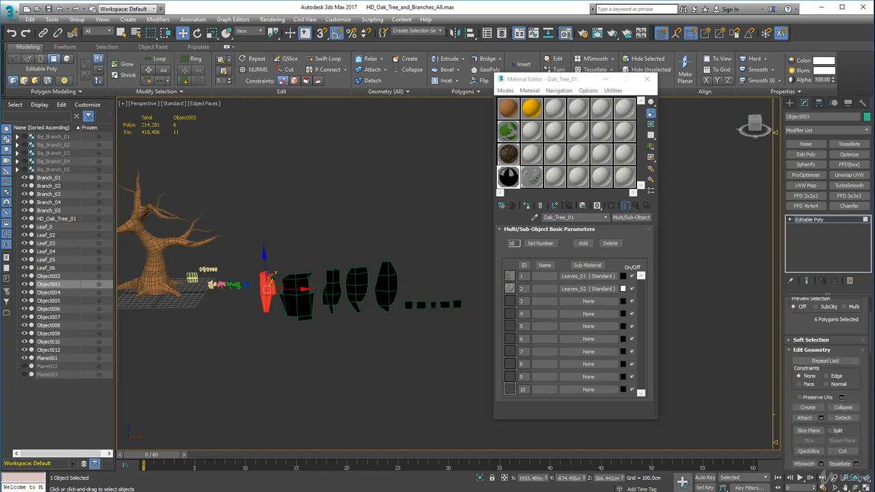
{"action": "scroll", "coordinate": [848, 330], "scroll_direction": "up", "scroll_amount": 3}
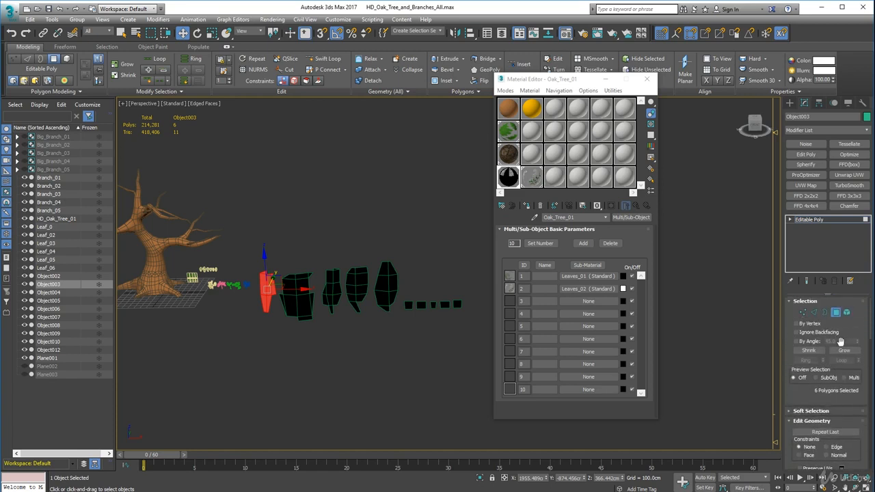
{"action": "left_click", "coordinate": [836, 314]}
Select the wide second branch card's polygons to inspect their material ID, and leave polygon editing
{"action": "left_click", "coordinate": [299, 294]}
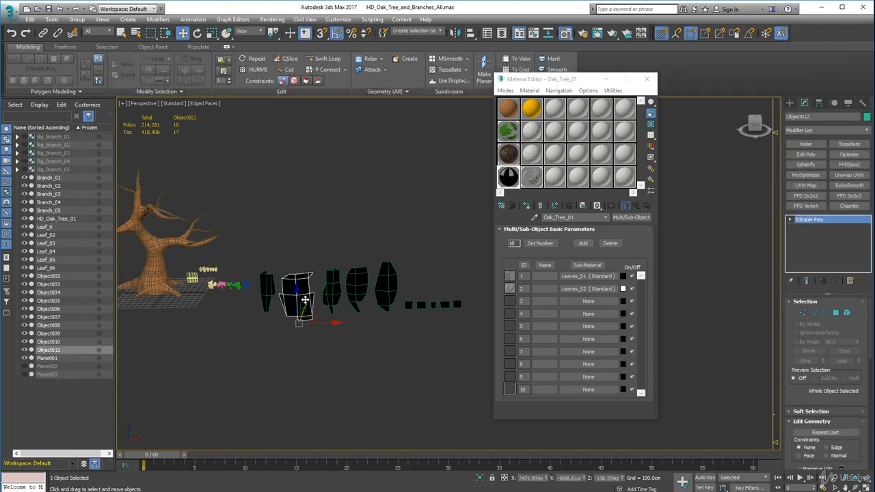
{"action": "left_click", "coordinate": [835, 313]}
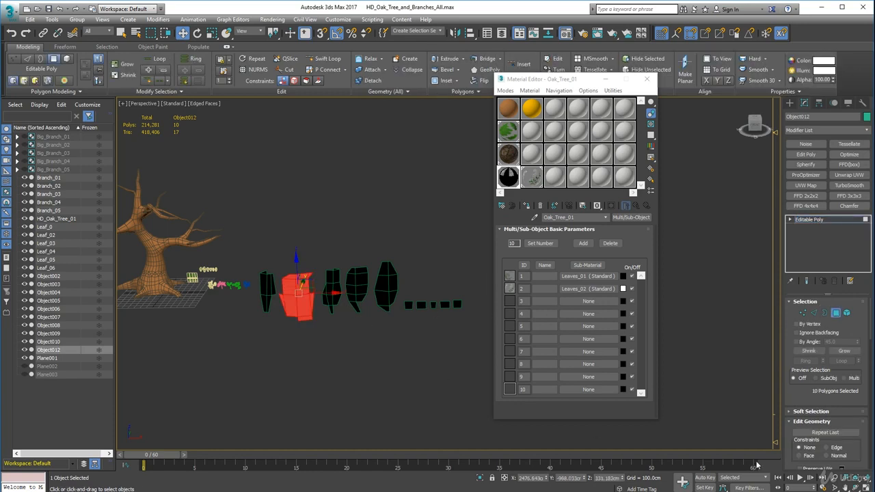
{"action": "scroll", "coordinate": [851, 451], "scroll_direction": "down", "scroll_amount": 8}
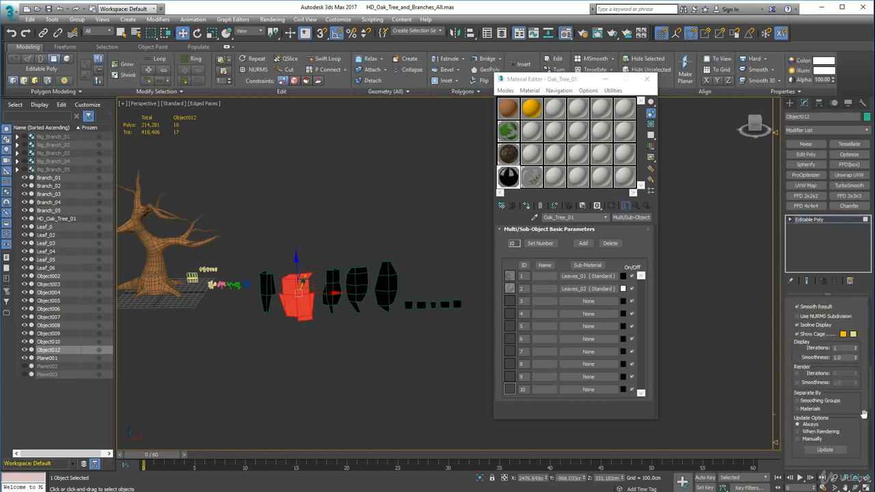
{"action": "scroll", "coordinate": [859, 396], "scroll_direction": "down", "scroll_amount": 2}
{"action": "scroll", "coordinate": [859, 396], "scroll_direction": "up", "scroll_amount": 5}
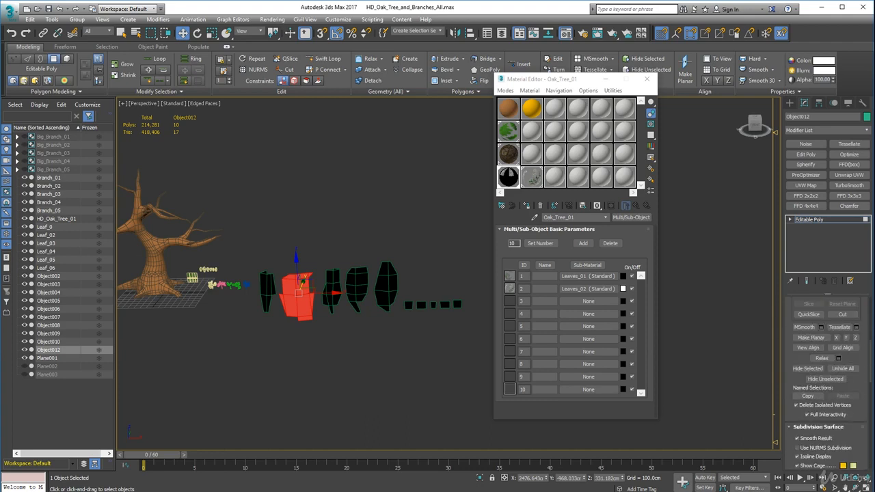
{"action": "left_click", "coordinate": [403, 351]}
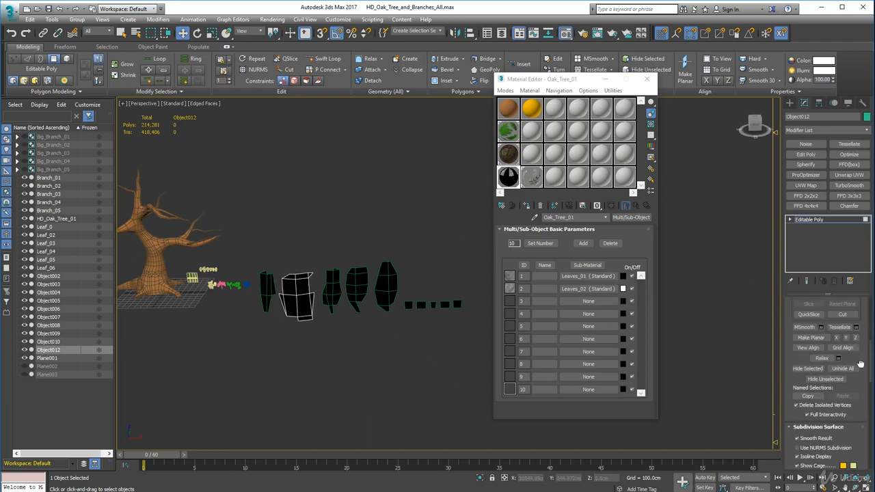
{"action": "scroll", "coordinate": [859, 362], "scroll_direction": "up", "scroll_amount": 5}
{"action": "left_click_drag", "start_coordinate": [857, 301], "coordinate": [853, 319]}
{"action": "left_click", "coordinate": [837, 306]}
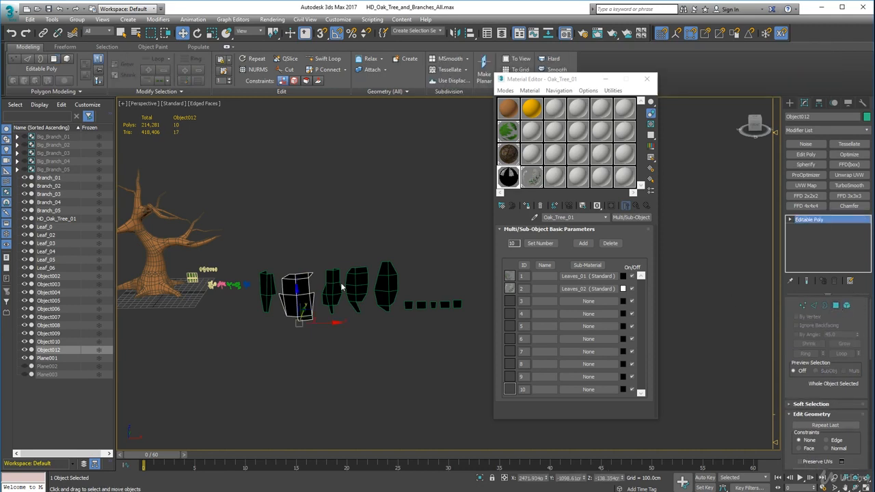
Select the third branch card's polygons, look for their material ID, and leave polygon editing
{"action": "left_click", "coordinate": [333, 284]}
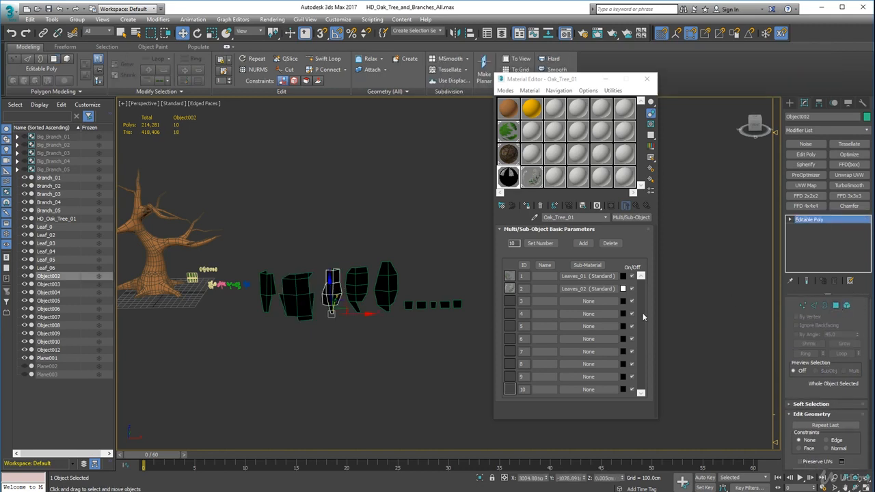
{"action": "left_click", "coordinate": [835, 307]}
{"action": "left_click", "coordinate": [869, 457]}
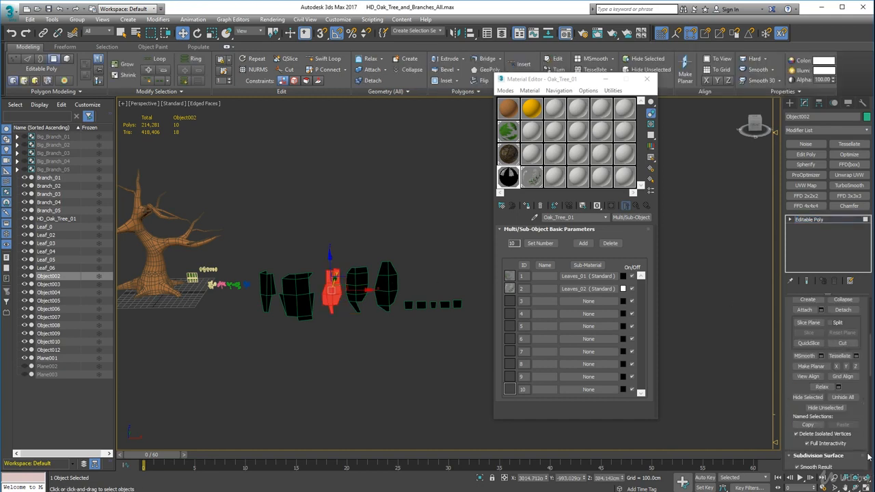
{"action": "left_click_drag", "start_coordinate": [862, 438], "coordinate": [841, 356]}
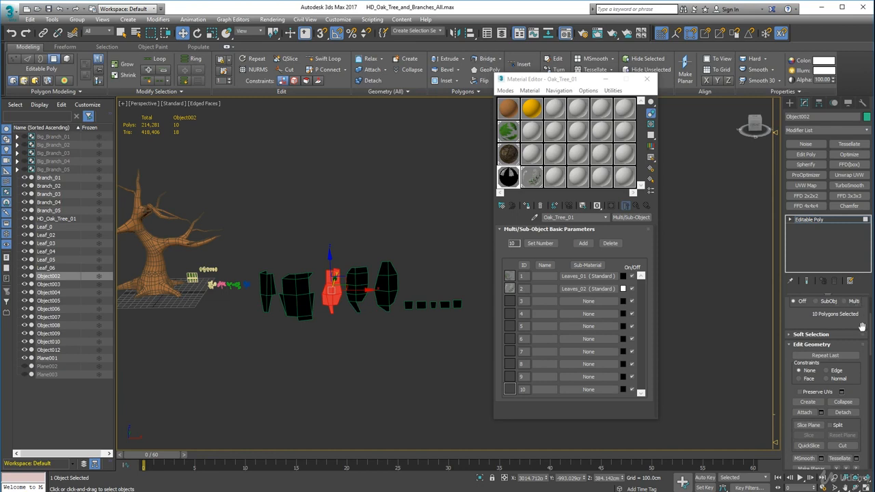
{"action": "left_click_drag", "start_coordinate": [861, 326], "coordinate": [860, 405]}
{"action": "left_click", "coordinate": [836, 312]}
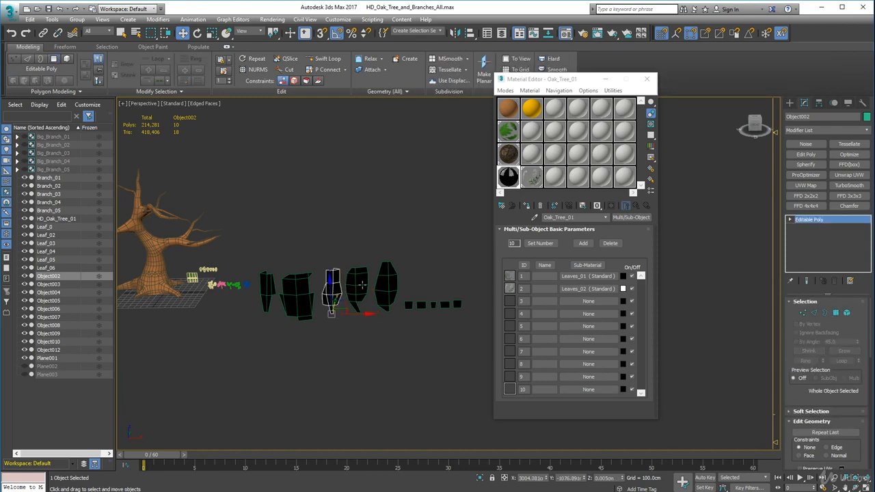
Set the material ID of all polygons on the fourth branch card to 2, and leave polygon editing
{"action": "left_click", "coordinate": [361, 284]}
{"action": "key", "text": "4"}
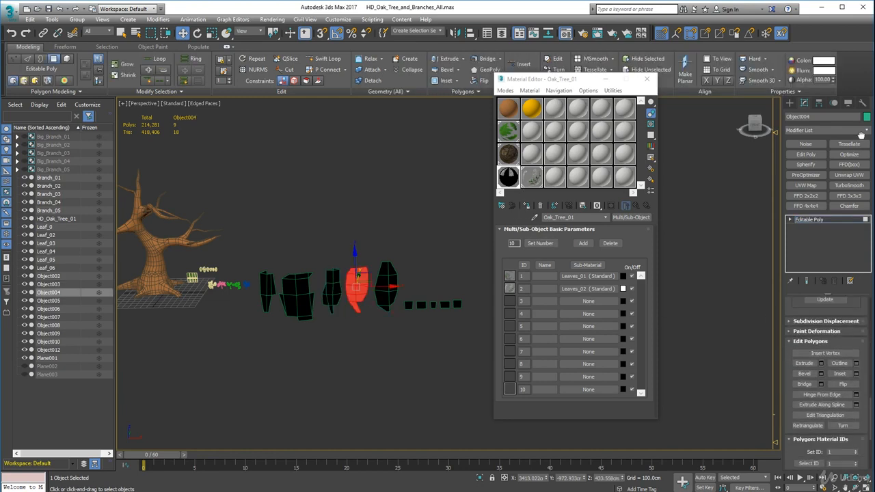
{"action": "scroll", "coordinate": [825, 410], "scroll_direction": "down", "scroll_amount": 2}
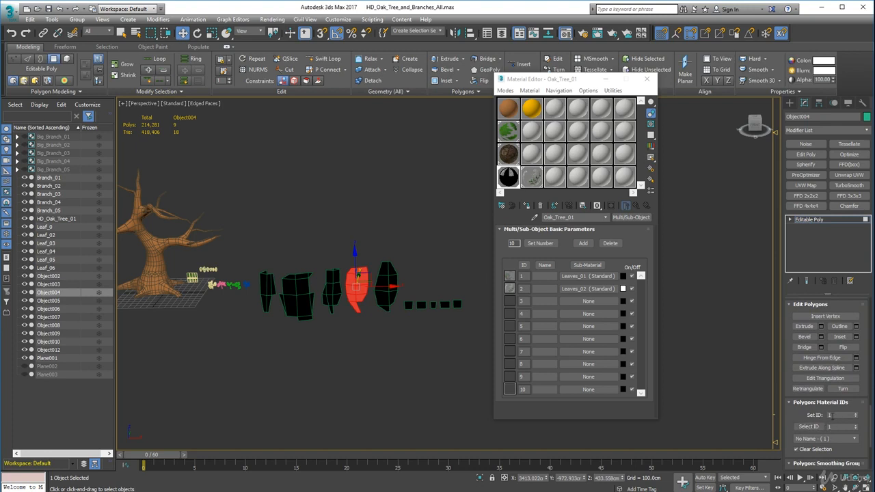
{"action": "left_click_drag", "start_coordinate": [834, 414], "coordinate": [820, 414]}
{"action": "key", "text": "Return"}
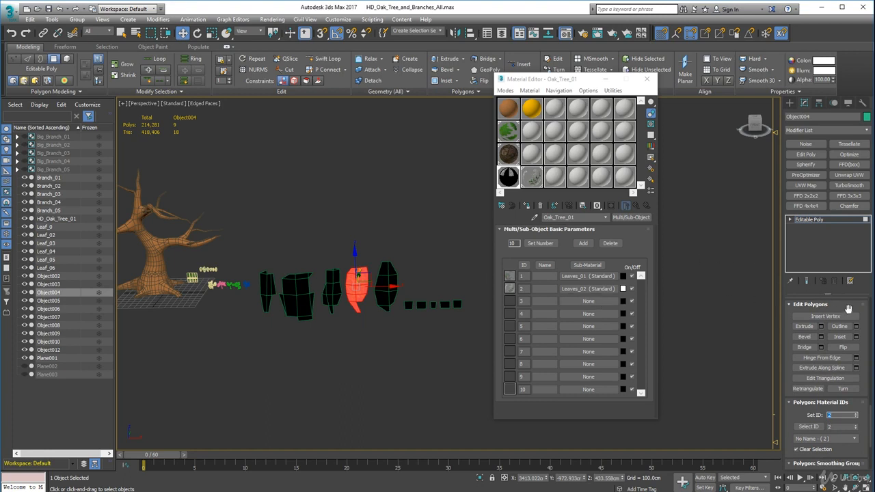
{"action": "scroll", "coordinate": [839, 412], "scroll_direction": "down", "scroll_amount": 5}
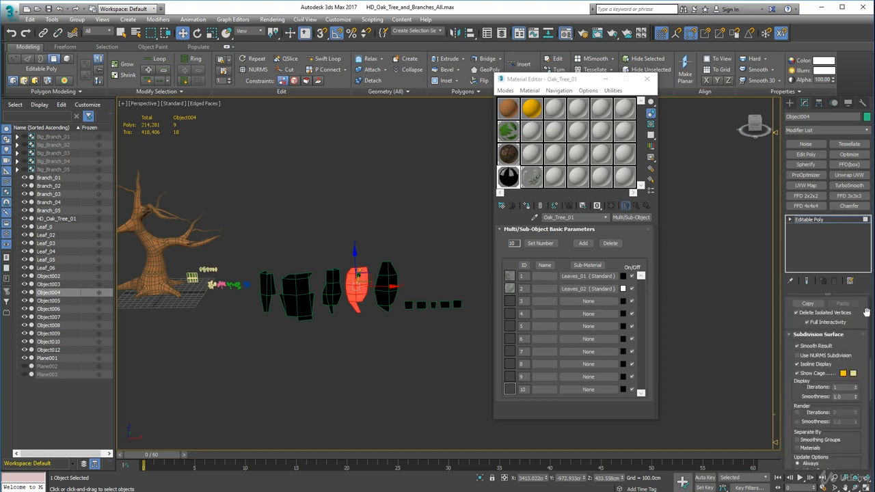
{"action": "scroll", "coordinate": [866, 312], "scroll_direction": "up", "scroll_amount": 8}
{"action": "scroll", "coordinate": [867, 332], "scroll_direction": "up", "scroll_amount": 3}
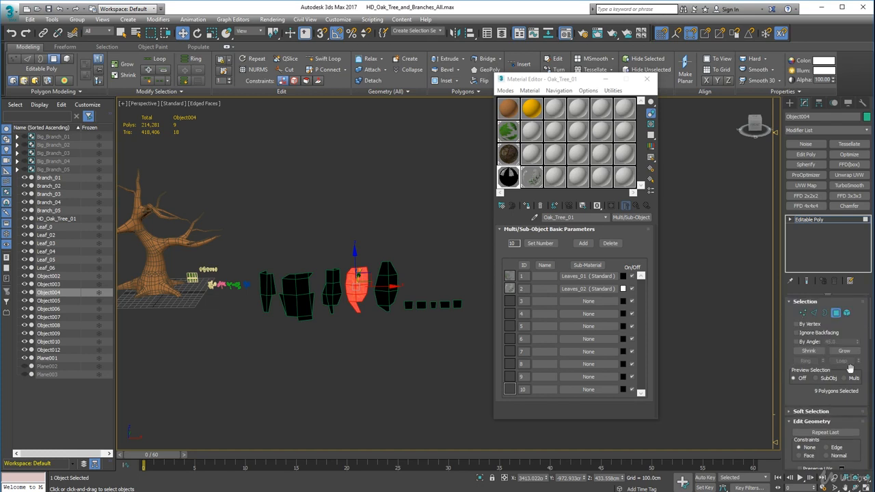
{"action": "left_click", "coordinate": [835, 312]}
Select the fifth branch card together with the five small leaf cards and add an Edit Poly modifier to them
{"action": "left_click", "coordinate": [385, 285]}
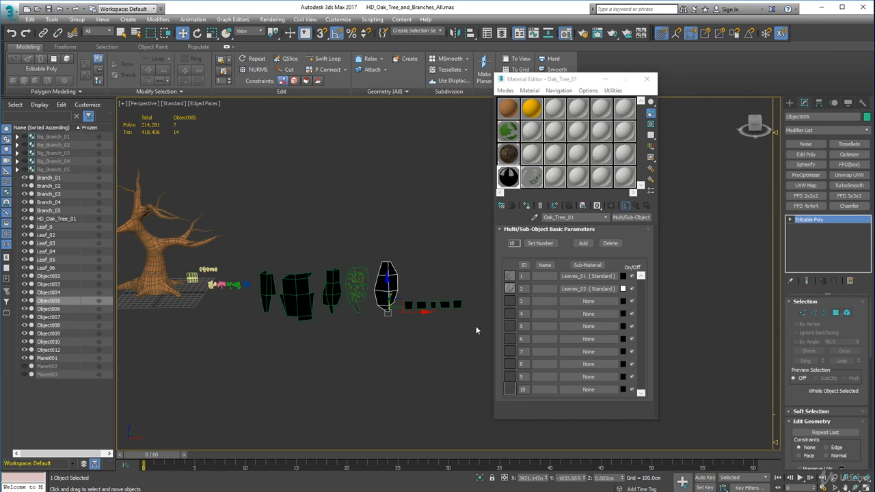
{"action": "left_click_drag", "start_coordinate": [471, 312], "coordinate": [369, 255]}
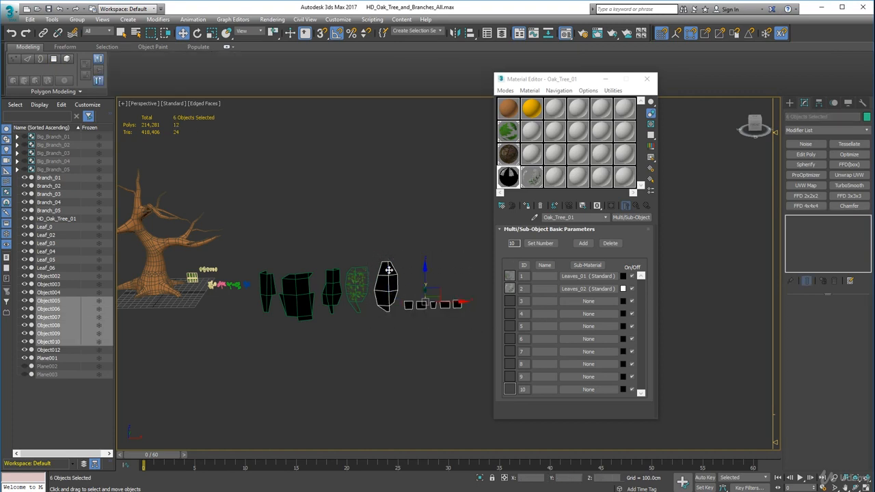
{"action": "left_click", "coordinate": [806, 153]}
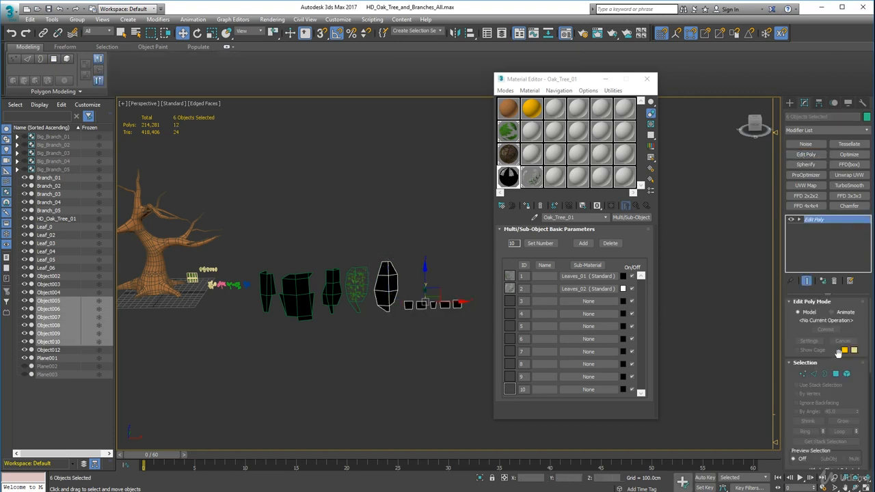
Select all polygons of the six cards, set their material ID to 2, and leave polygon editing
{"action": "left_click", "coordinate": [846, 374]}
{"action": "scroll", "coordinate": [865, 410], "scroll_direction": "down", "scroll_amount": 5}
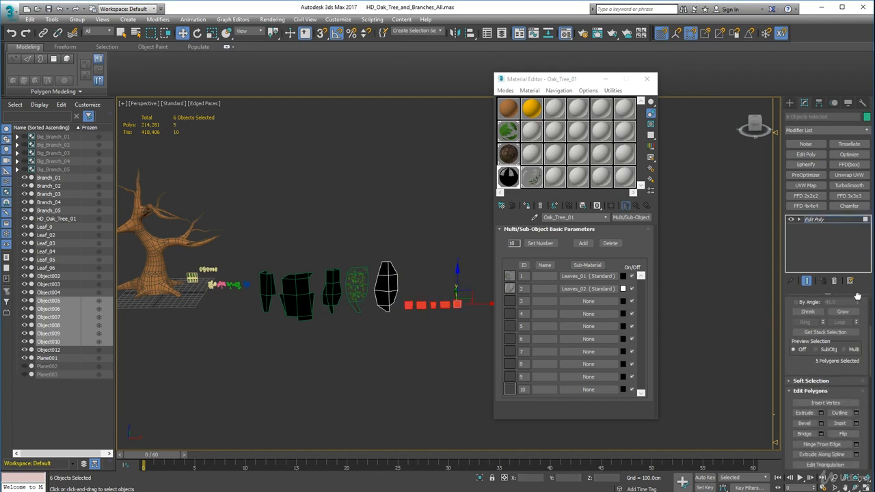
{"action": "left_click_drag", "start_coordinate": [866, 35], "coordinate": [866, 3]}
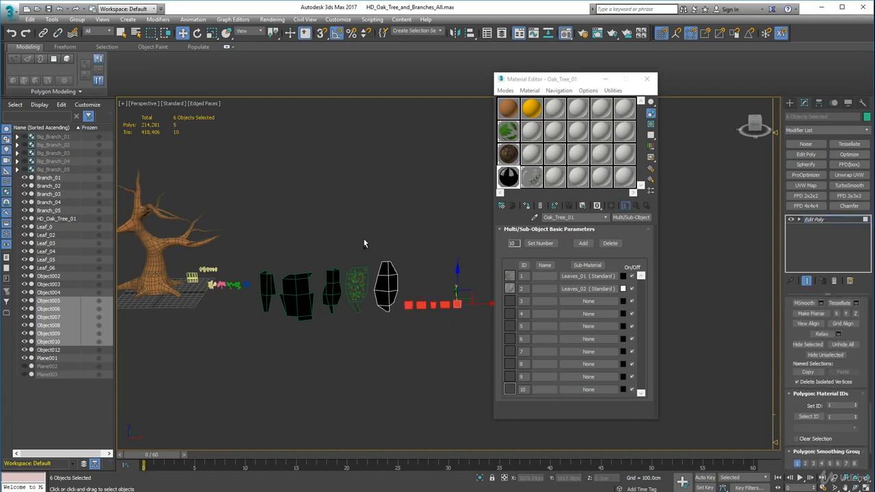
{"action": "key", "text": "ctrl+a"}
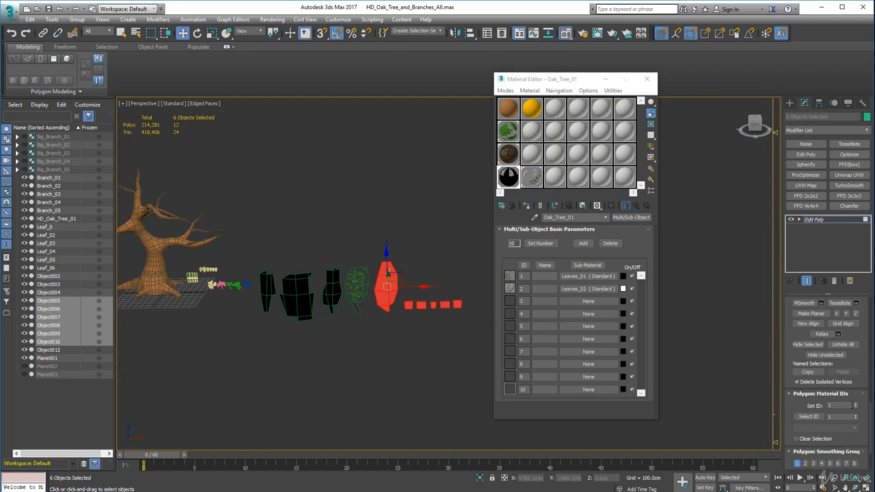
{"action": "double_click", "coordinate": [838, 405]}
{"action": "type", "text": "2"}
{"action": "key", "text": "Return"}
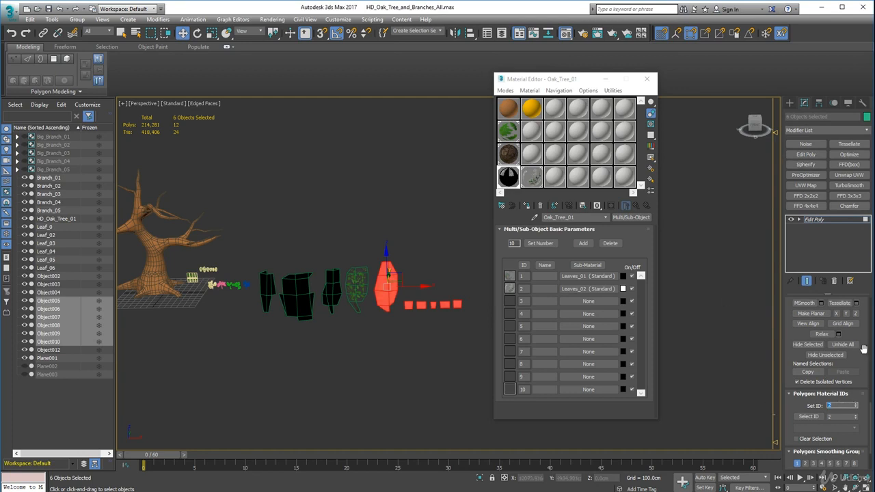
{"action": "scroll", "coordinate": [864, 382], "scroll_direction": "up", "scroll_amount": 5}
{"action": "scroll", "coordinate": [865, 326], "scroll_direction": "up", "scroll_amount": 5}
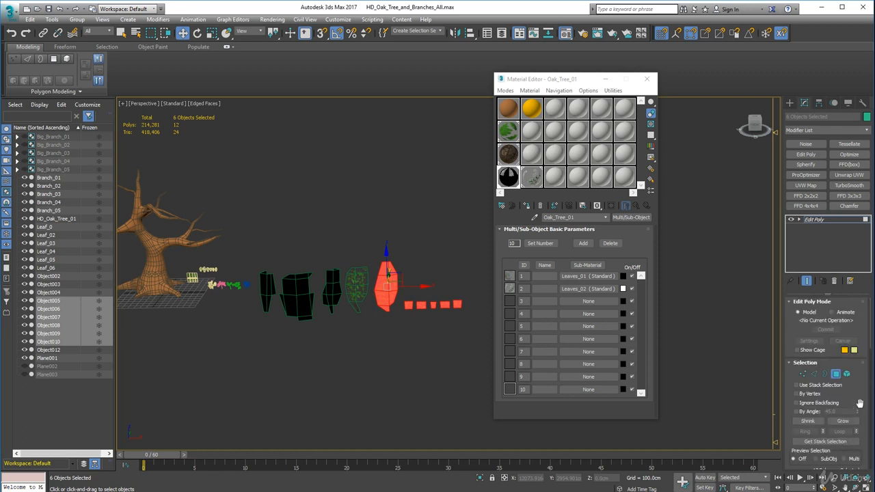
{"action": "left_click", "coordinate": [835, 374]}
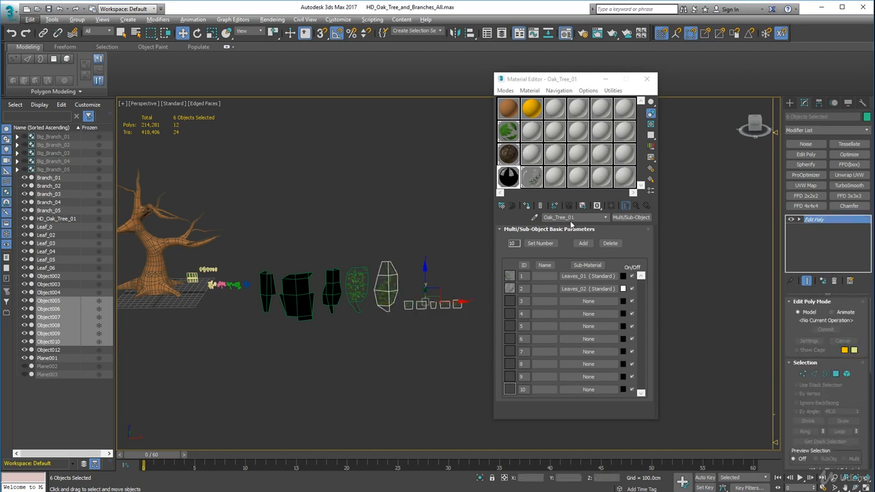
Open the Leaves_01 sub-material, enable its shaded viewport display, and check the textured branch cards up close
{"action": "left_click", "coordinate": [592, 276]}
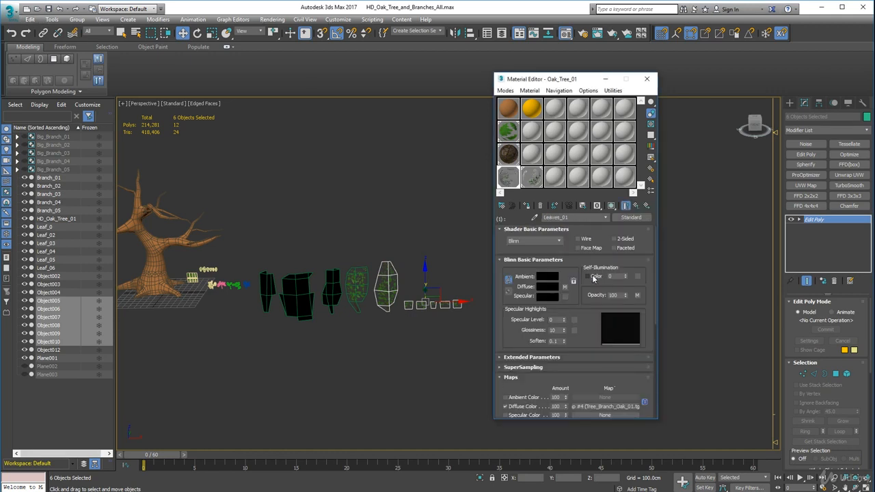
{"action": "left_click", "coordinate": [611, 207]}
{"action": "key", "text": "alt"}
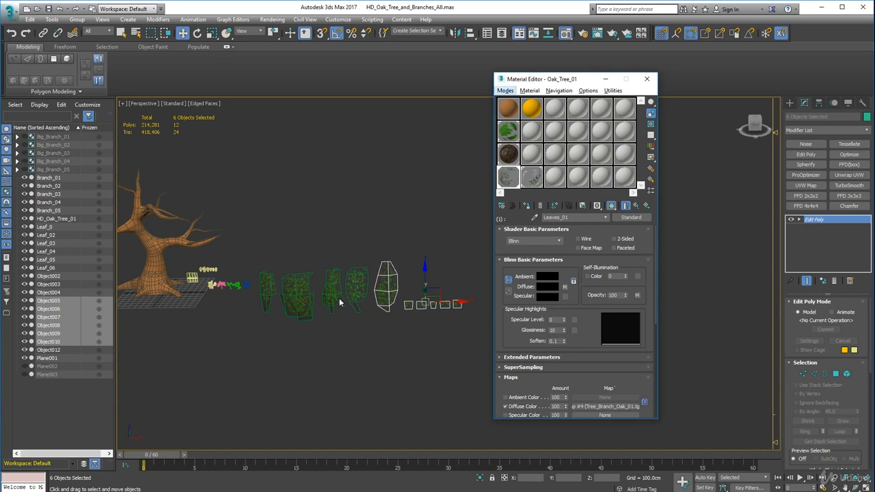
{"action": "middle_click_drag", "start_coordinate": [314, 309], "coordinate": [377, 321], "text": "alt"}
{"action": "scroll", "coordinate": [384, 295], "scroll_direction": "up", "scroll_amount": 6}
{"action": "scroll", "coordinate": [377, 324], "scroll_direction": "down", "scroll_amount": 3}
{"action": "scroll", "coordinate": [314, 308], "scroll_direction": "down", "scroll_amount": 3}
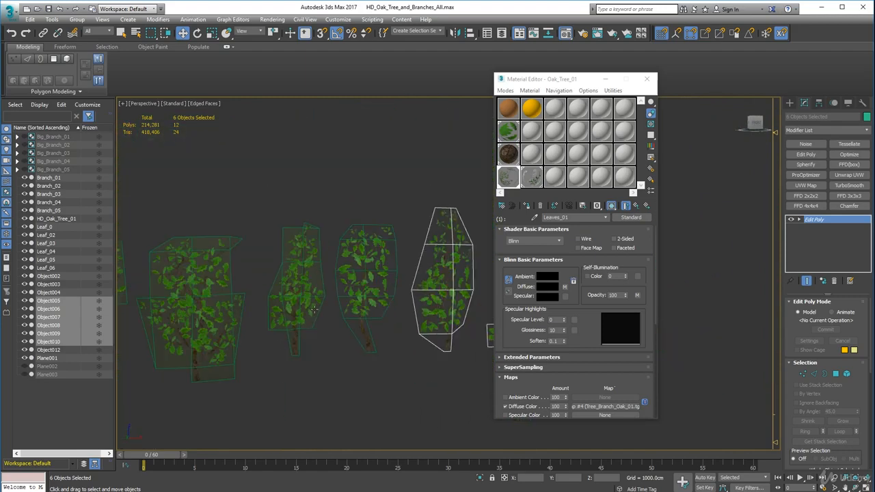
{"action": "scroll", "coordinate": [313, 304], "scroll_direction": "up", "scroll_amount": 2}
{"action": "scroll", "coordinate": [312, 304], "scroll_direction": "up", "scroll_amount": 2}
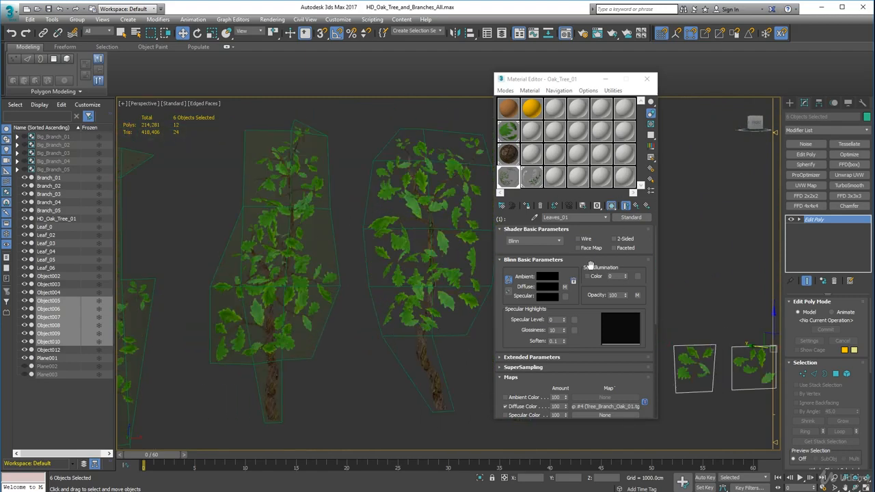
Toggle the Leaves_01 opacity map off and on to compare the cards' transparency
{"action": "left_click_drag", "start_coordinate": [591, 358], "coordinate": [588, 335]}
{"action": "scroll", "coordinate": [587, 335], "scroll_direction": "down", "scroll_amount": 5}
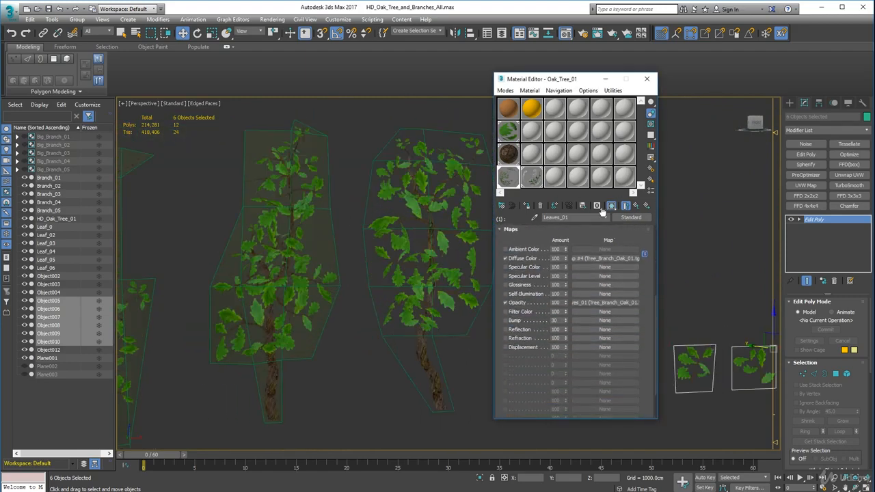
{"action": "left_click", "coordinate": [506, 315]}
{"action": "left_click", "coordinate": [505, 315]}
{"action": "left_click", "coordinate": [506, 315]}
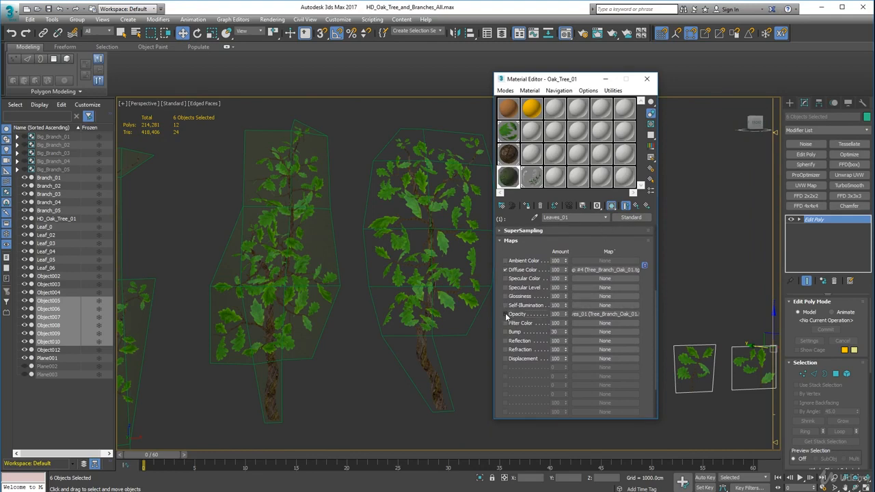
{"action": "left_click", "coordinate": [506, 314]}
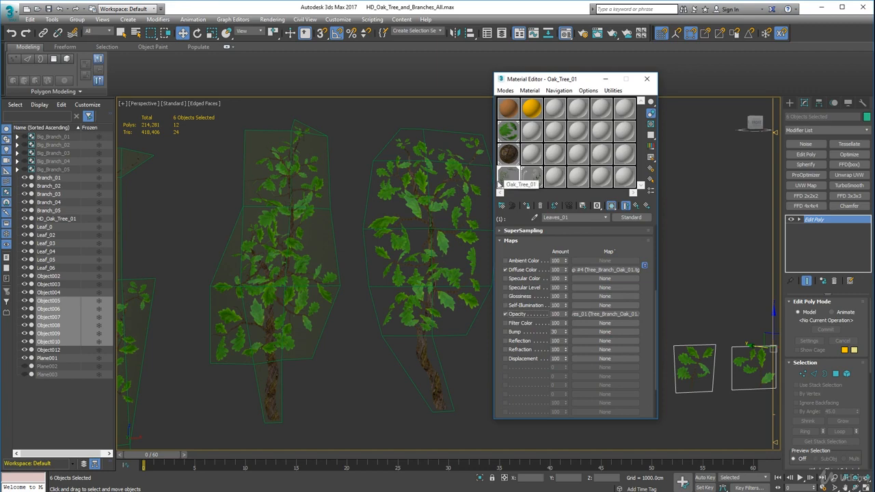
{"action": "left_click", "coordinate": [506, 315]}
{"action": "left_click", "coordinate": [506, 314]}
Open the Leaves_01 opacity bitmap and compare its mono channel output as RGB Intensity and as Alpha, ending on Alpha
{"action": "left_click", "coordinate": [607, 314]}
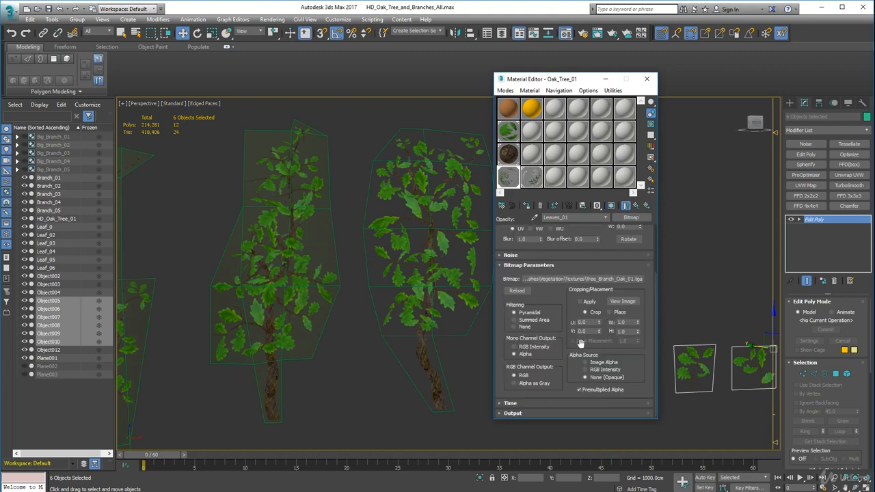
{"action": "left_click", "coordinate": [514, 348]}
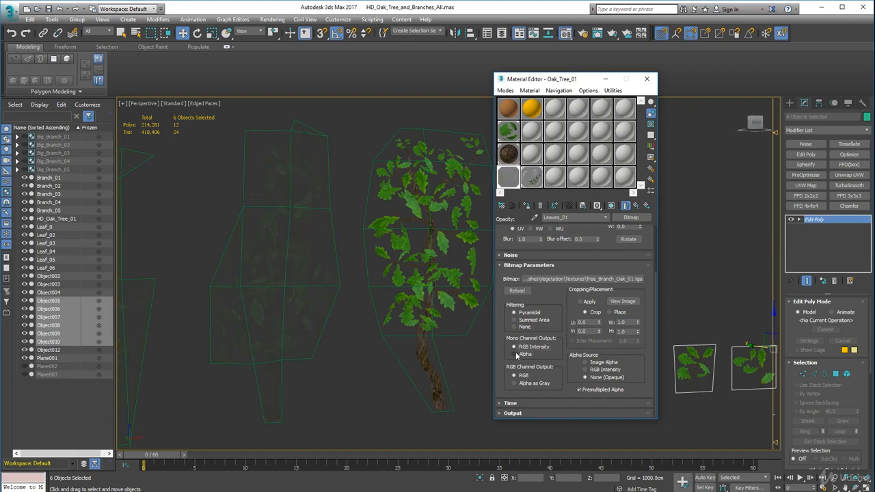
{"action": "left_click", "coordinate": [515, 354]}
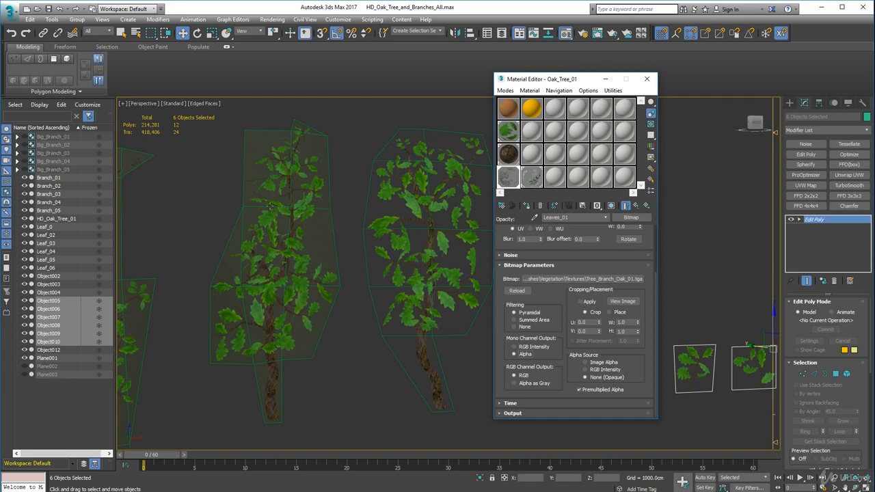
Select the narrow first branch card and return to the parent Oak_Tree_01 material
{"action": "scroll", "coordinate": [263, 220], "scroll_direction": "down", "scroll_amount": 6}
{"action": "left_click", "coordinate": [411, 257]}
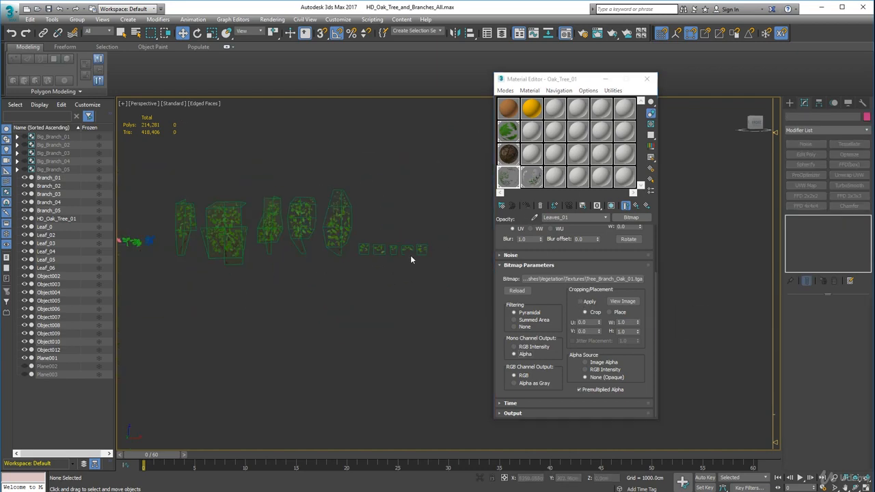
{"action": "middle_click_drag", "start_coordinate": [370, 241], "coordinate": [449, 251], "text": "alt"}
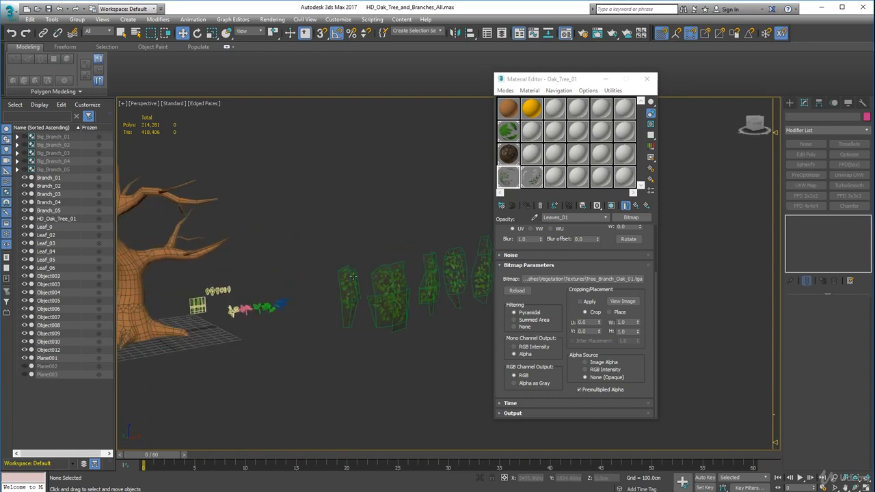
{"action": "left_click", "coordinate": [348, 300]}
{"action": "middle_click_drag", "start_coordinate": [429, 335], "coordinate": [404, 278], "text": "alt"}
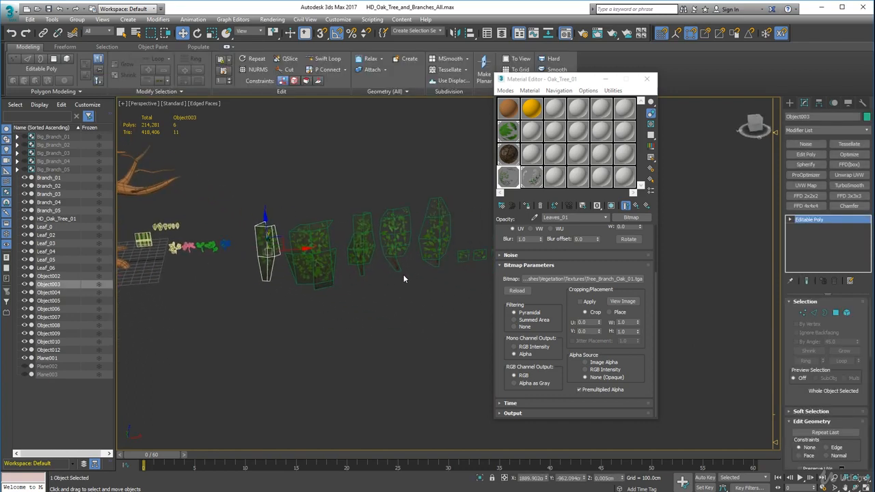
{"action": "left_click", "coordinate": [604, 217]}
{"action": "left_click", "coordinate": [580, 227]}
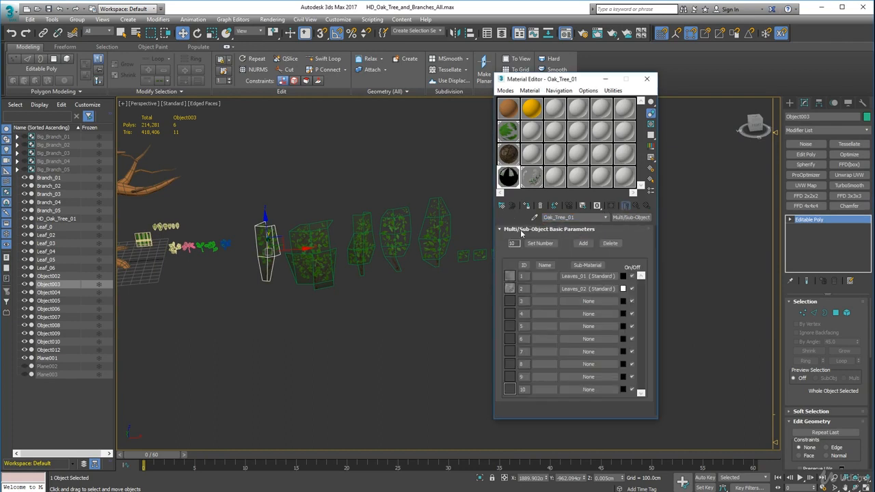
Add a Standard sub-material in slot 3 of Oak_Tree_01 and set its diffuse colour to red with RGB 188, 0, 0
{"action": "left_click", "coordinate": [575, 301]}
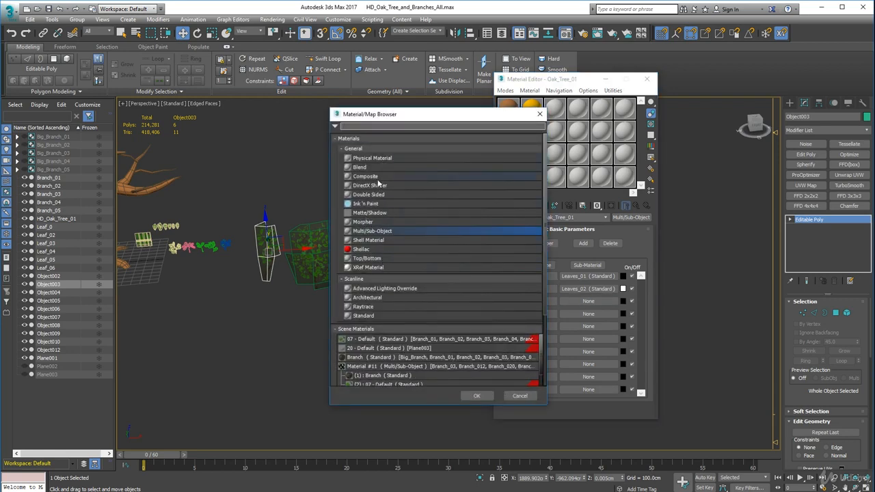
{"action": "double_click", "coordinate": [384, 316]}
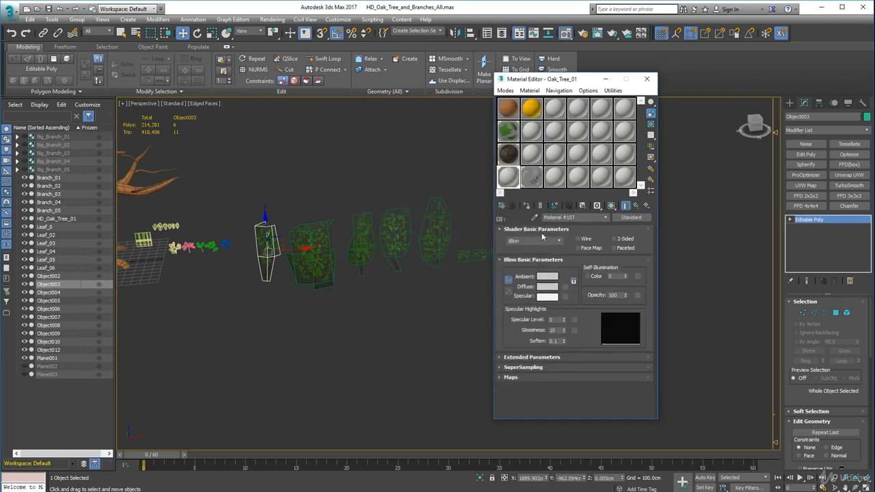
{"action": "left_click", "coordinate": [546, 286]}
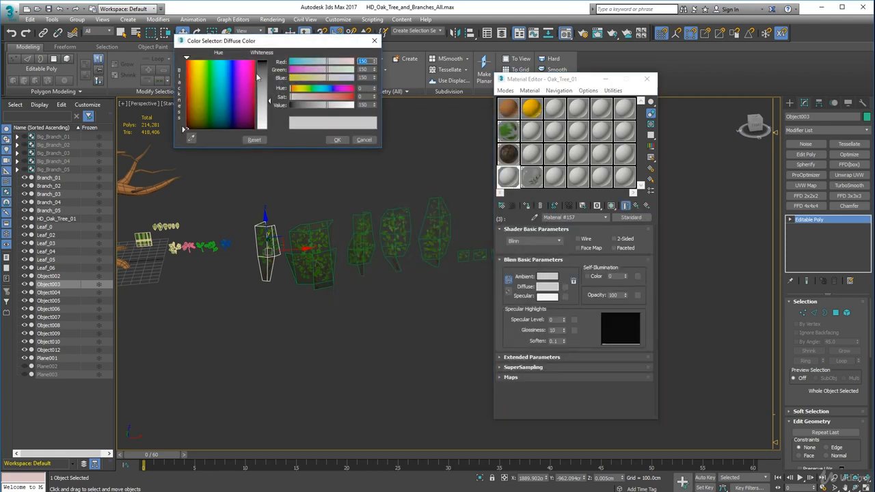
{"action": "mouse_move", "coordinate": [208, 87]}
{"action": "left_mouse_down"}
{"action": "mouse_move", "coordinate": [188, 67]}
{"action": "mouse_move", "coordinate": [186, 79]}
{"action": "left_mouse_up"}
{"action": "left_click_drag", "start_coordinate": [268, 70], "coordinate": [268, 62]}
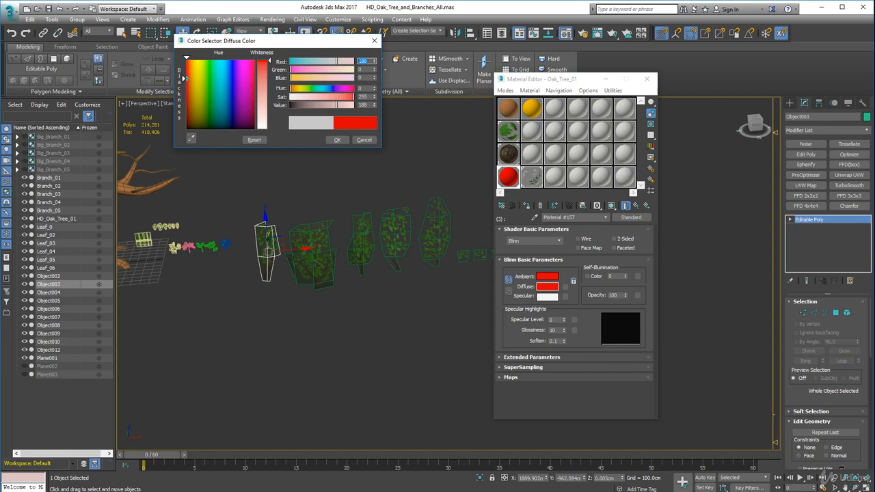
{"action": "left_click", "coordinate": [337, 140]}
Assign the Oak_Tree_01 material to the HD_Oak_Tree_01 trunk and enable shaded viewport display for the red sub-material
{"action": "middle_click_drag", "start_coordinate": [273, 190], "coordinate": [375, 217]}
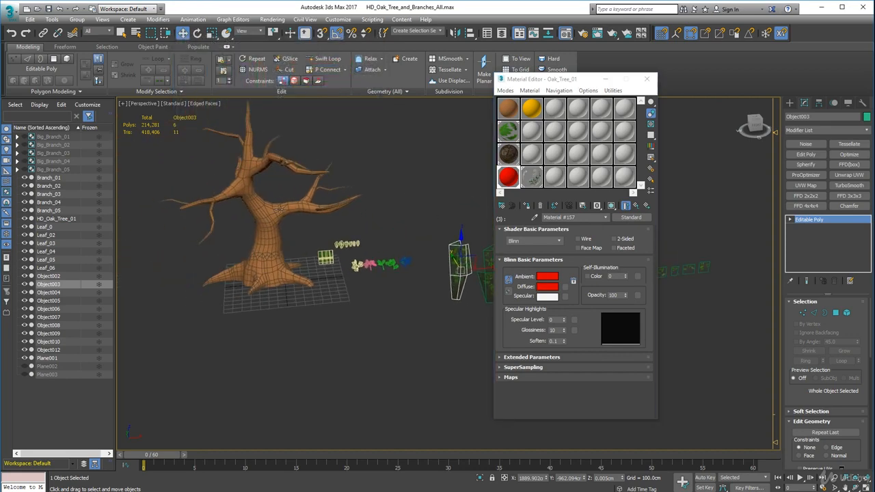
{"action": "left_click", "coordinate": [273, 209]}
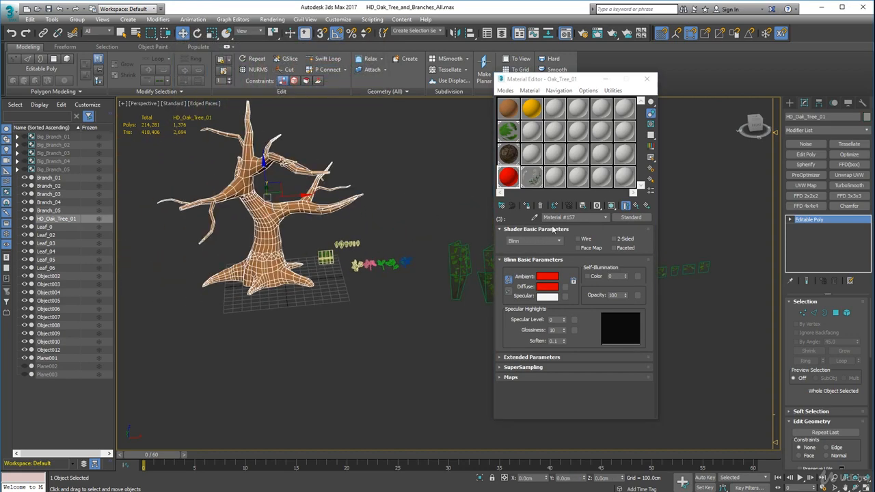
{"action": "left_click", "coordinate": [526, 207]}
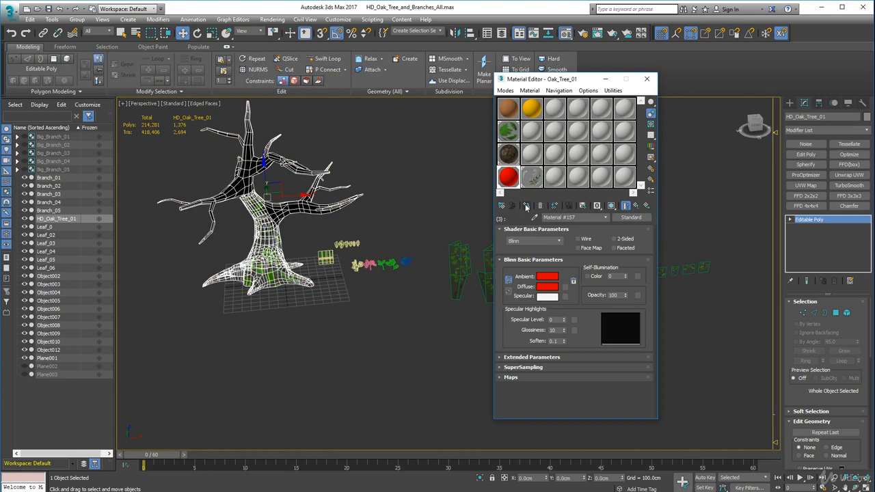
{"action": "left_click", "coordinate": [611, 206]}
{"action": "middle_click_drag", "start_coordinate": [227, 252], "coordinate": [252, 265], "text": "alt"}
{"action": "scroll", "coordinate": [265, 239], "scroll_direction": "up", "scroll_amount": 3}
{"action": "scroll", "coordinate": [266, 236], "scroll_direction": "down", "scroll_amount": 2}
{"action": "scroll", "coordinate": [252, 265], "scroll_direction": "down", "scroll_amount": 3}
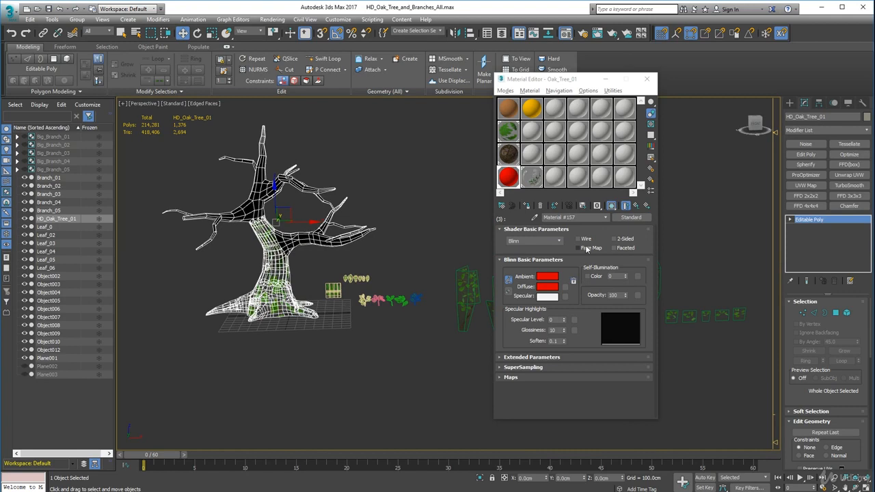
Replace the default name of the red slot 3 sub-material with a new one
{"action": "left_click_drag", "start_coordinate": [586, 218], "coordinate": [565, 218]}
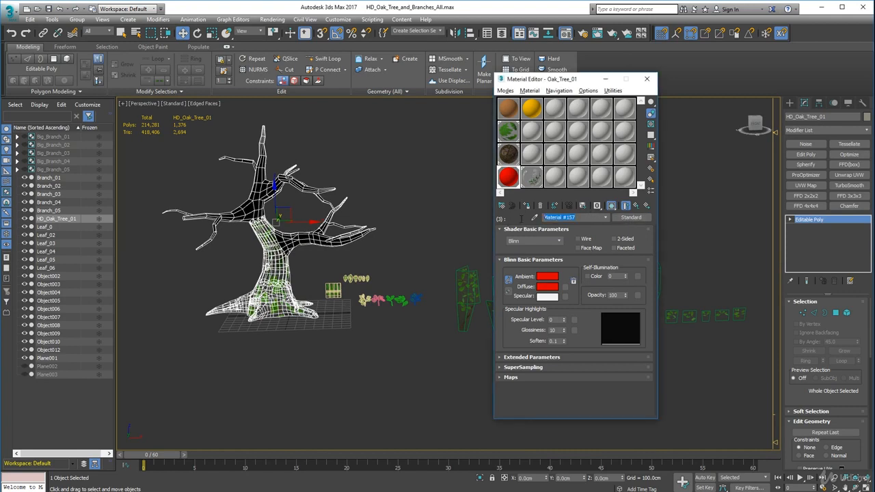
{"action": "type", "text": "Oak_Tree_01_Bark"}
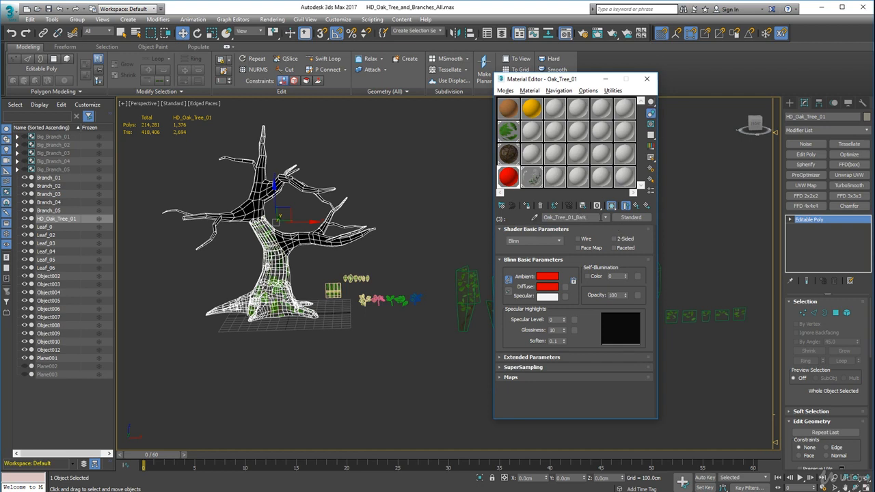
Return to the parent Oak_Tree_01 material and select all polygons of the HD_Oak_Tree_01 trunk
{"action": "left_click", "coordinate": [604, 217]}
{"action": "left_click", "coordinate": [571, 227]}
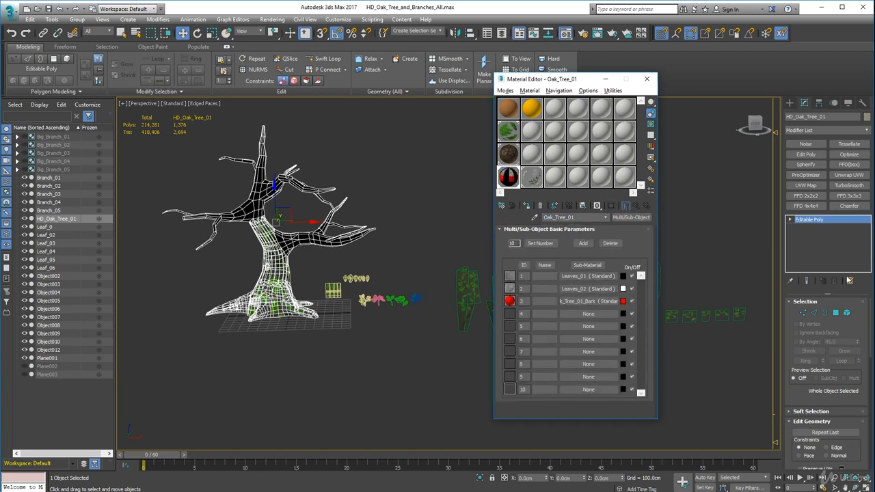
{"action": "left_click", "coordinate": [835, 312]}
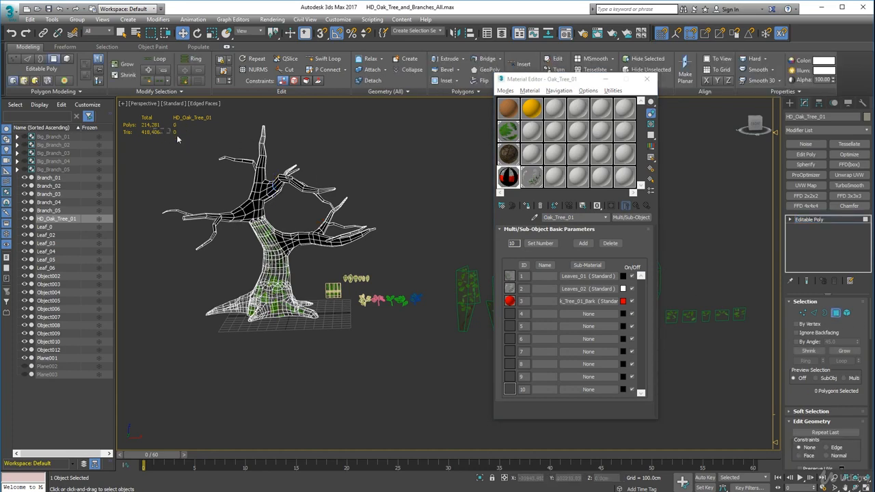
{"action": "key", "text": "ctrl+a"}
{"action": "left_click_drag", "start_coordinate": [244, 218], "coordinate": [166, 109]}
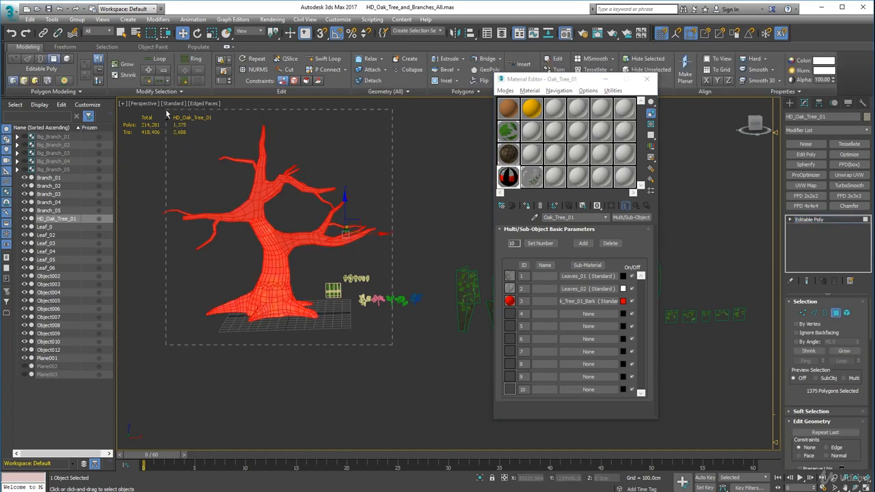
{"action": "middle_click_drag", "start_coordinate": [208, 165], "coordinate": [212, 196], "text": "alt"}
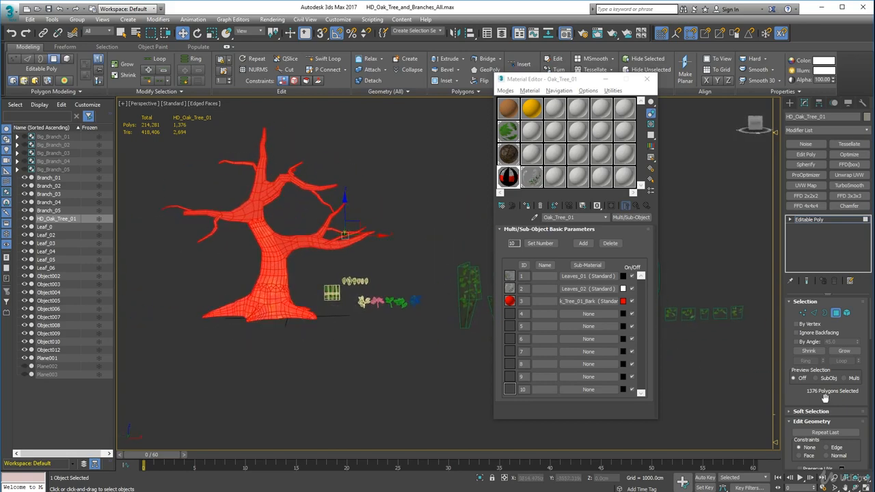
Set the material ID of the selected trunk polygons to 3
{"action": "left_click_drag", "start_coordinate": [858, 454], "coordinate": [841, 2]}
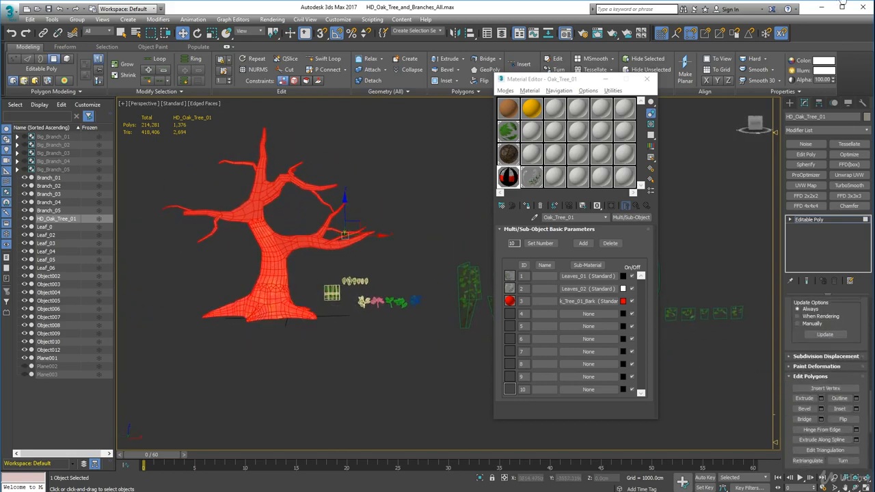
{"action": "scroll", "coordinate": [861, 328], "scroll_direction": "down", "scroll_amount": 10}
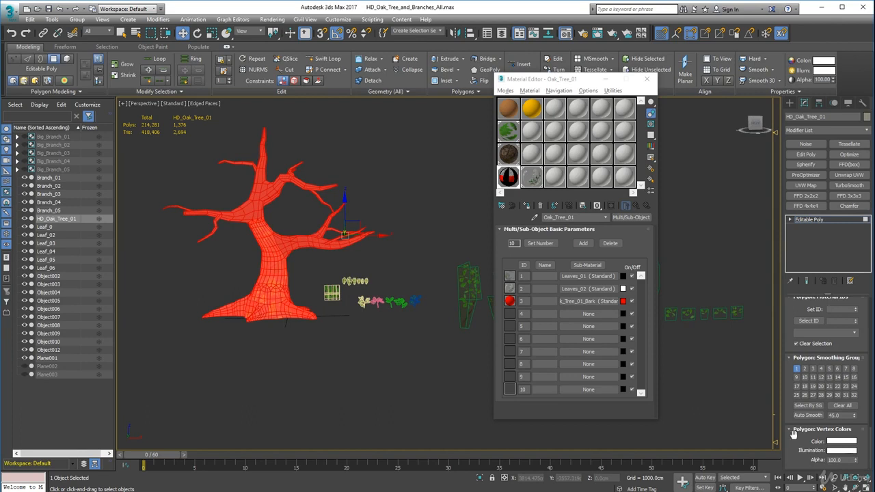
{"action": "left_click_drag", "start_coordinate": [860, 339], "coordinate": [863, 413]}
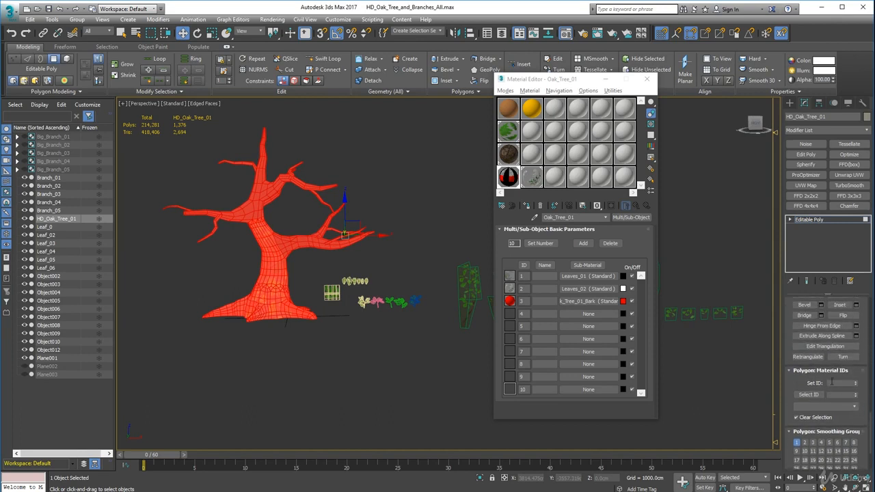
{"action": "left_click", "coordinate": [838, 382]}
{"action": "key", "text": "Return"}
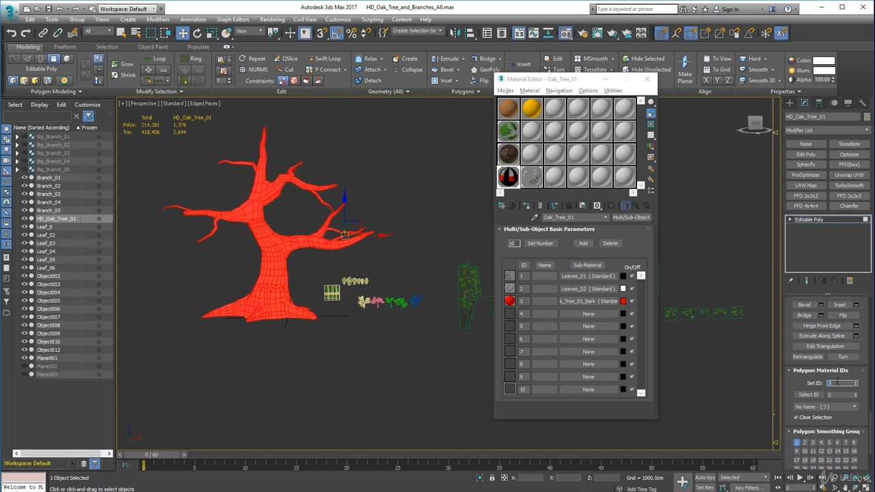
Close the Material Editor and clear the polygon selection on the trunk
{"action": "left_click", "coordinate": [646, 79]}
{"action": "left_click", "coordinate": [708, 391]}
{"action": "middle_click_drag", "start_coordinate": [431, 315], "coordinate": [401, 315], "text": "alt"}
{"action": "scroll", "coordinate": [400, 312], "scroll_direction": "up", "scroll_amount": 5}
{"action": "scroll", "coordinate": [418, 330], "scroll_direction": "down", "scroll_amount": 4}
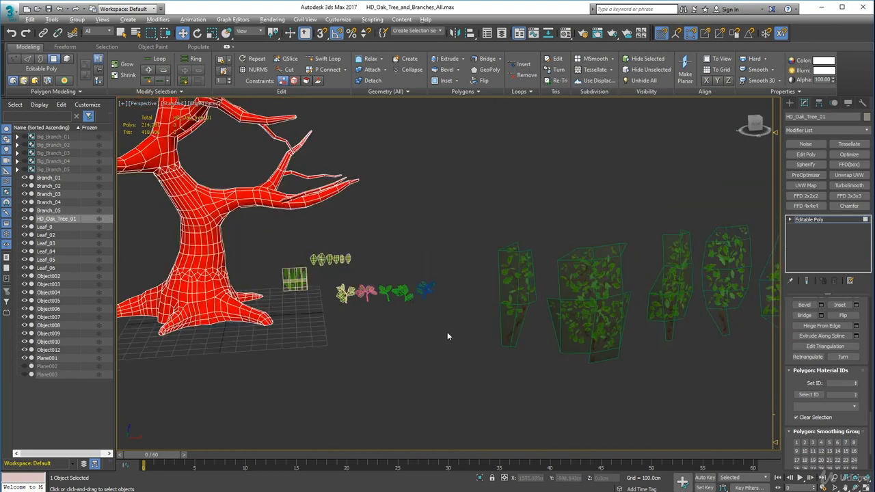
{"action": "scroll", "coordinate": [448, 335], "scroll_direction": "up", "scroll_amount": 1}
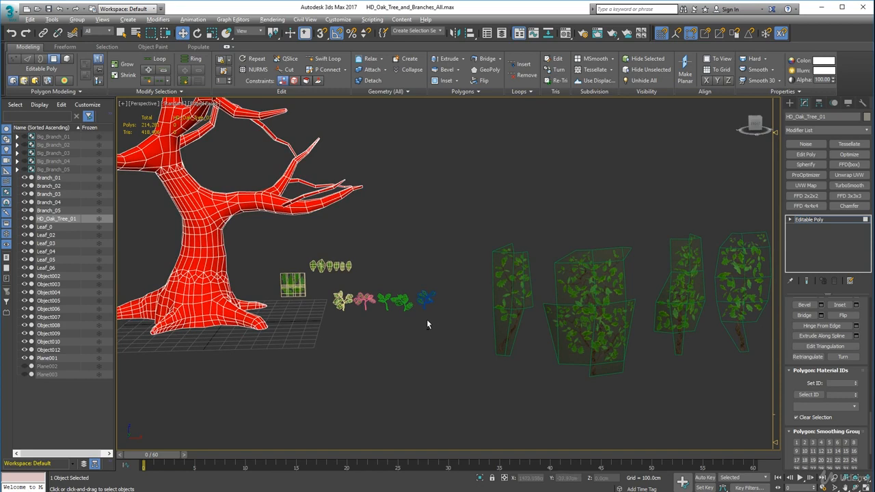
Leave polygon editing on the HD_Oak_Tree_01 trunk and deselect the object
{"action": "middle_click_drag", "start_coordinate": [427, 321], "coordinate": [431, 327], "text": "alt"}
{"action": "left_click_drag", "start_coordinate": [862, 335], "coordinate": [868, 379]}
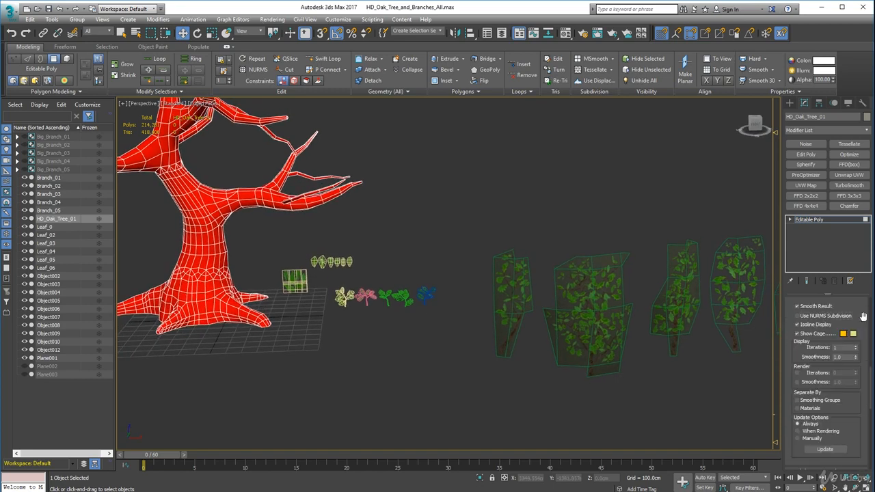
{"action": "left_click_drag", "start_coordinate": [863, 318], "coordinate": [868, 471]}
{"action": "left_click_drag", "start_coordinate": [860, 339], "coordinate": [871, 404]}
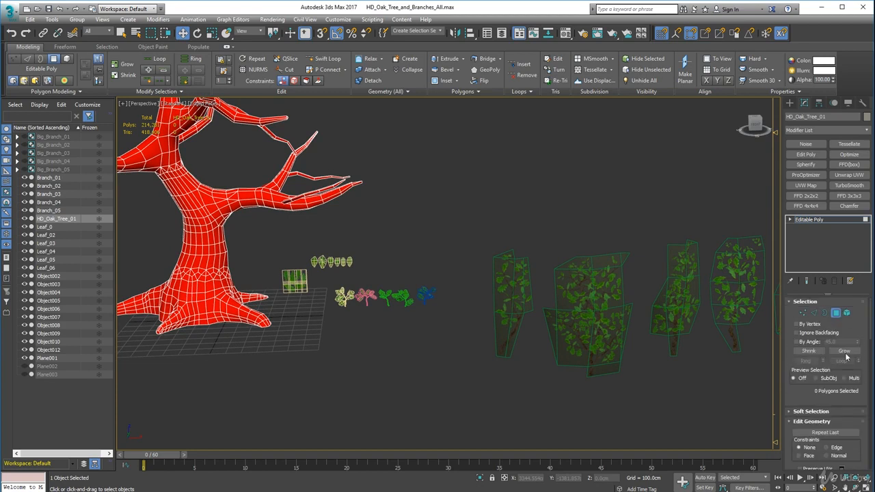
{"action": "left_click", "coordinate": [431, 410]}
{"action": "scroll", "coordinate": [433, 406], "scroll_direction": "down", "scroll_amount": 5}
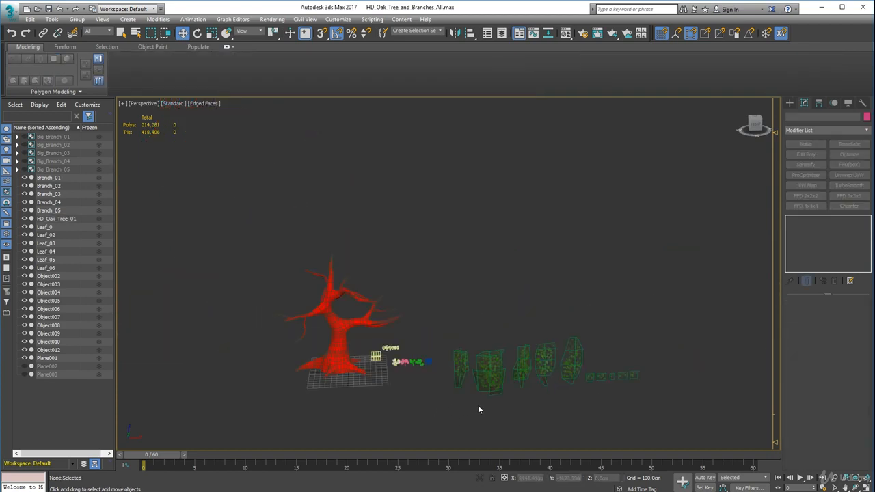
{"action": "scroll", "coordinate": [472, 397], "scroll_direction": "up", "scroll_amount": 3}
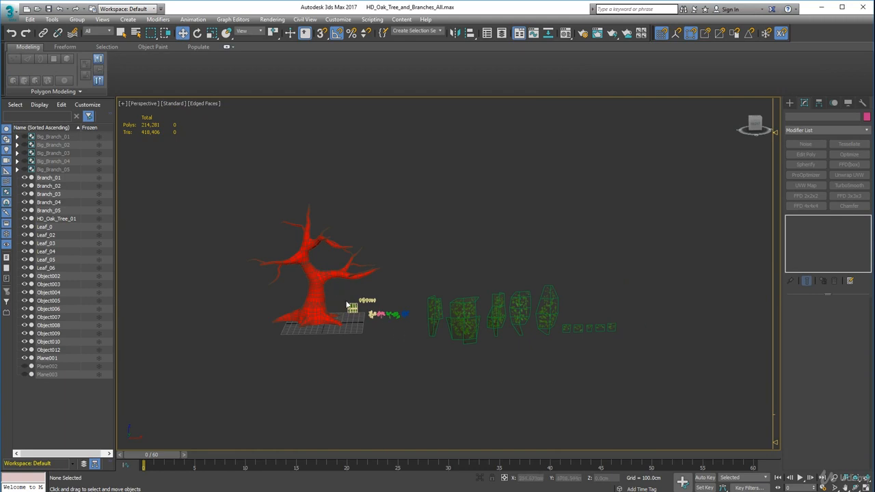
Move the modelled leaves, small branches and Plane001 together to the opposite side of the oak trunk
{"action": "left_click_drag", "start_coordinate": [346, 304], "coordinate": [414, 329]}
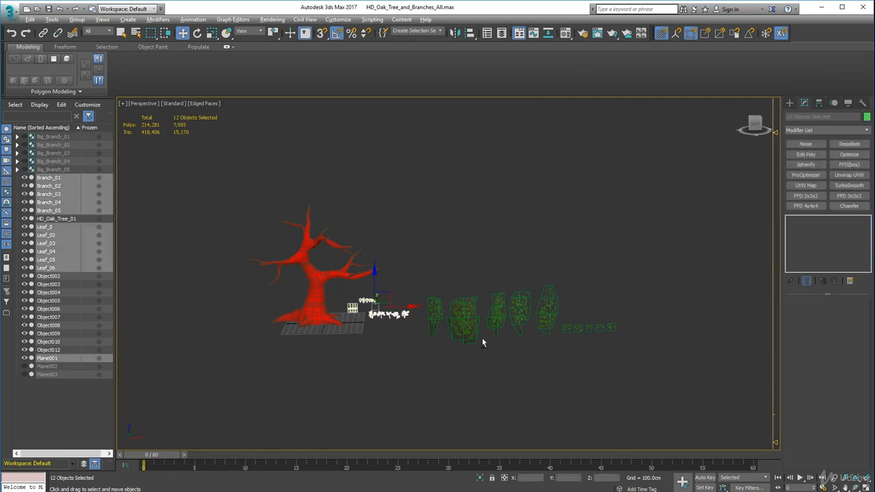
{"action": "middle_click_drag", "start_coordinate": [482, 343], "coordinate": [412, 348], "text": "alt"}
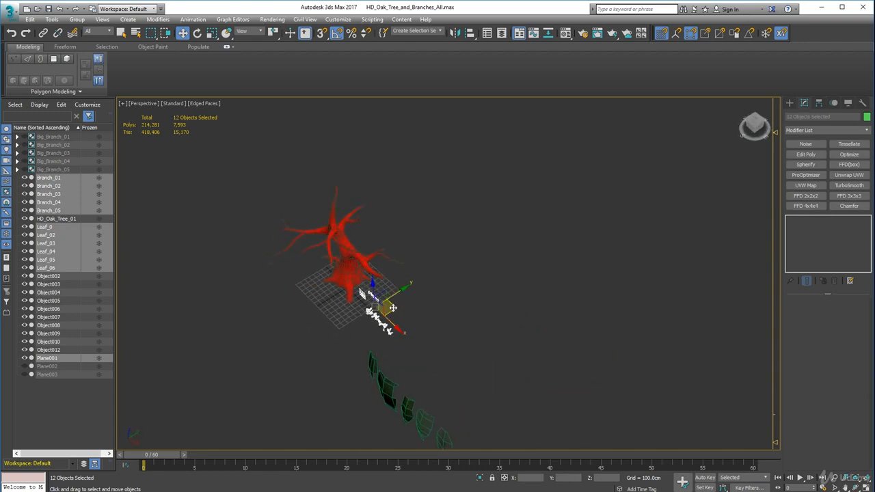
{"action": "left_click_drag", "start_coordinate": [393, 307], "coordinate": [301, 220]}
{"action": "middle_click_drag", "start_coordinate": [371, 344], "coordinate": [416, 384], "text": "alt"}
{"action": "left_click", "coordinate": [392, 319]}
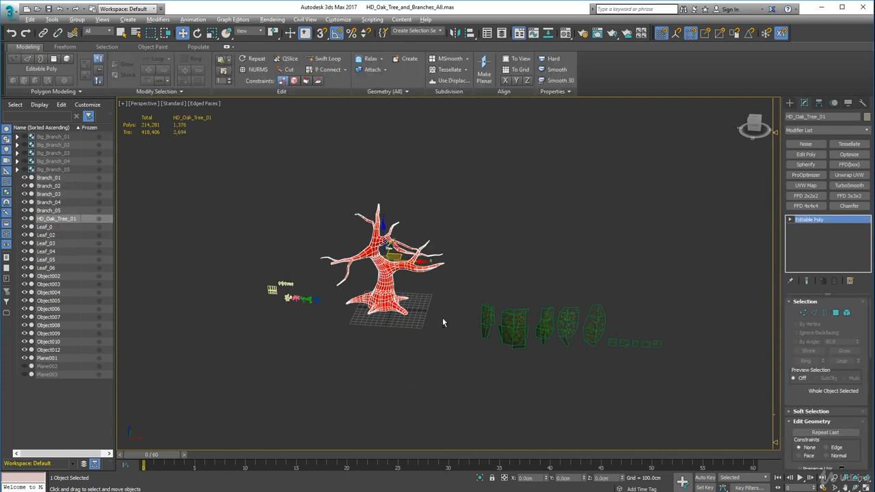
{"action": "middle_click_drag", "start_coordinate": [442, 318], "coordinate": [382, 272], "text": "alt"}
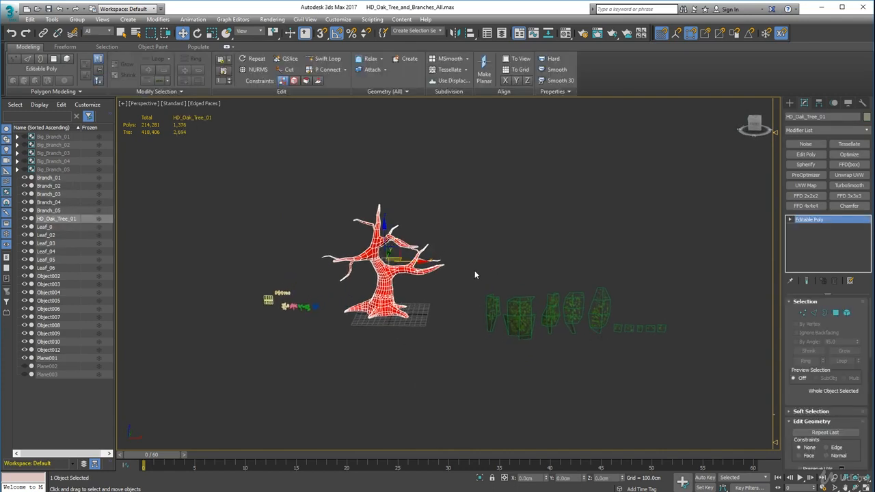
Move all ten leafy branch cards, Object002 to Object012, closer to the oak trunk and deselect them
{"action": "left_click_drag", "start_coordinate": [475, 273], "coordinate": [682, 350]}
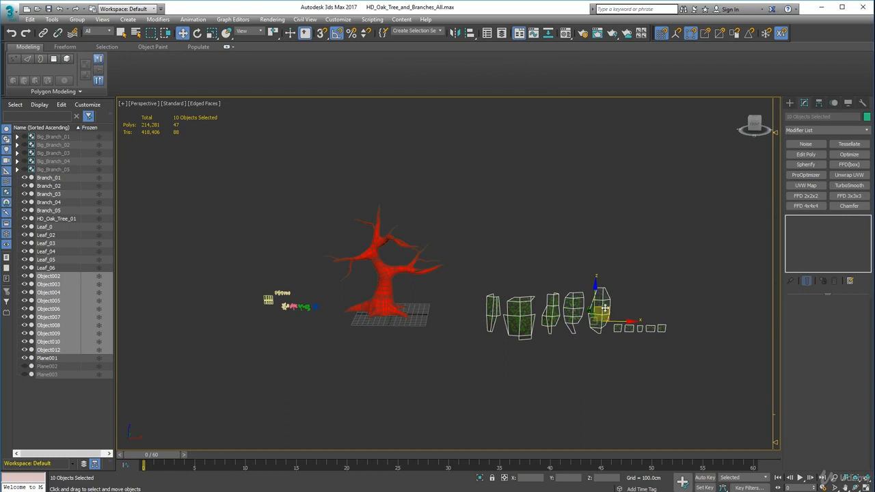
{"action": "middle_click_drag", "start_coordinate": [605, 307], "coordinate": [565, 381], "text": "alt"}
{"action": "scroll", "coordinate": [522, 337], "scroll_direction": "up", "scroll_amount": 5}
{"action": "left_click", "coordinate": [461, 377]}
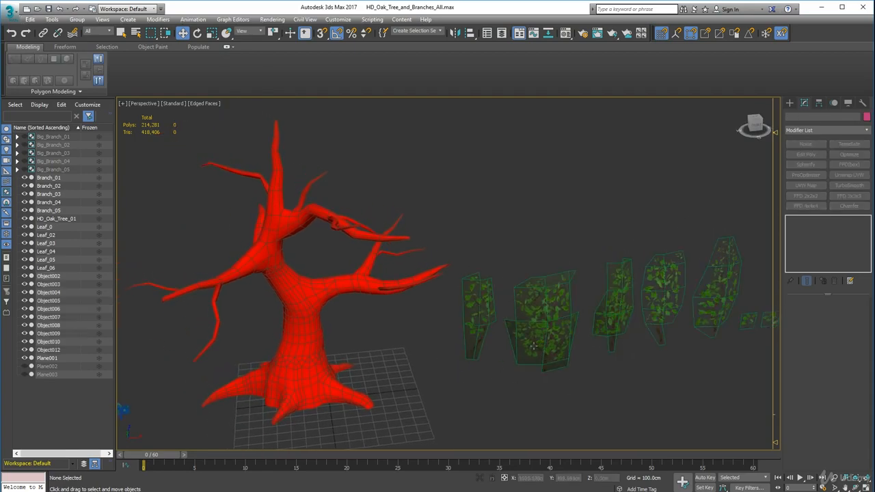
Select the wide branch card Object012 and enable pivot-only adjustment for it
{"action": "left_click", "coordinate": [534, 347]}
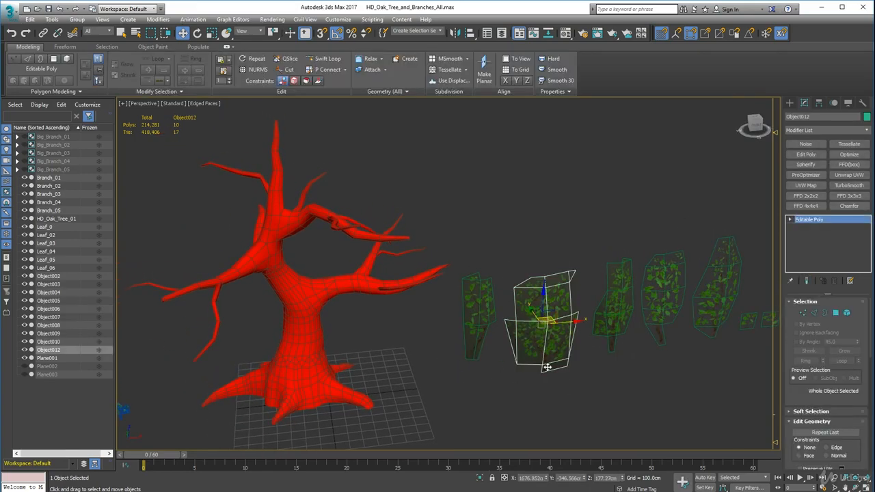
{"action": "middle_click_drag", "start_coordinate": [548, 367], "coordinate": [451, 380], "text": "alt"}
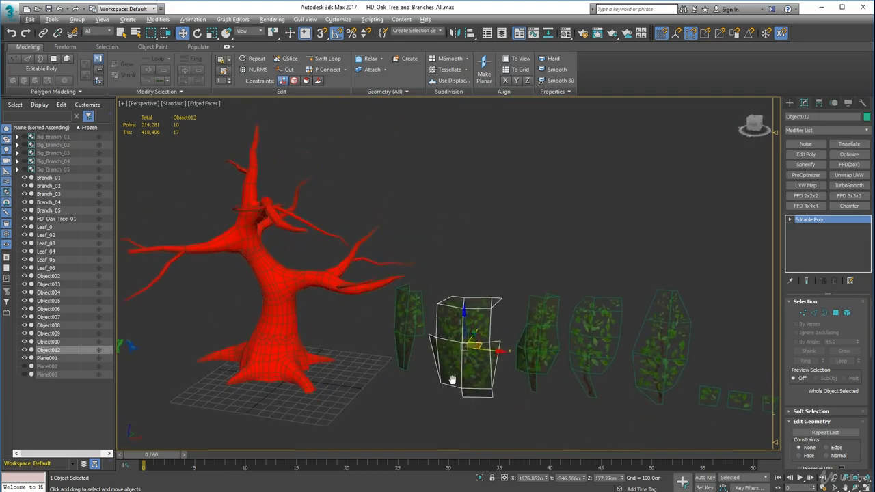
{"action": "left_click", "coordinate": [442, 398]}
{"action": "left_click", "coordinate": [472, 356]}
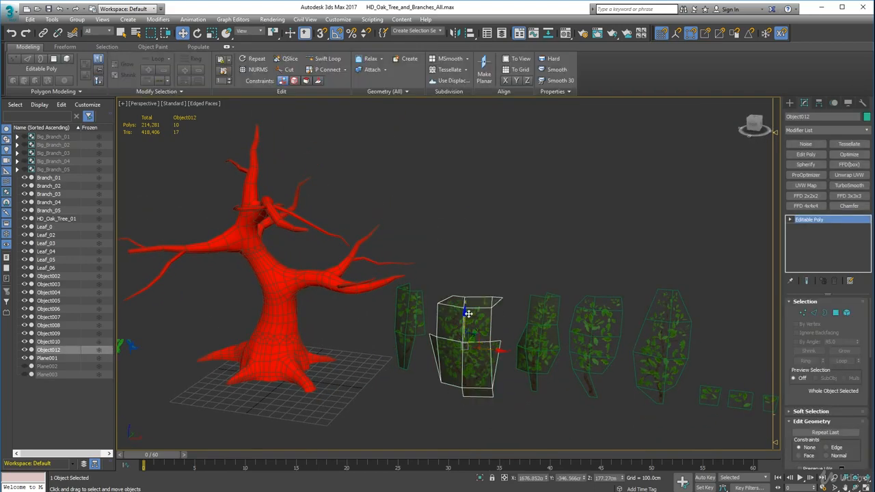
{"action": "key", "text": "z"}
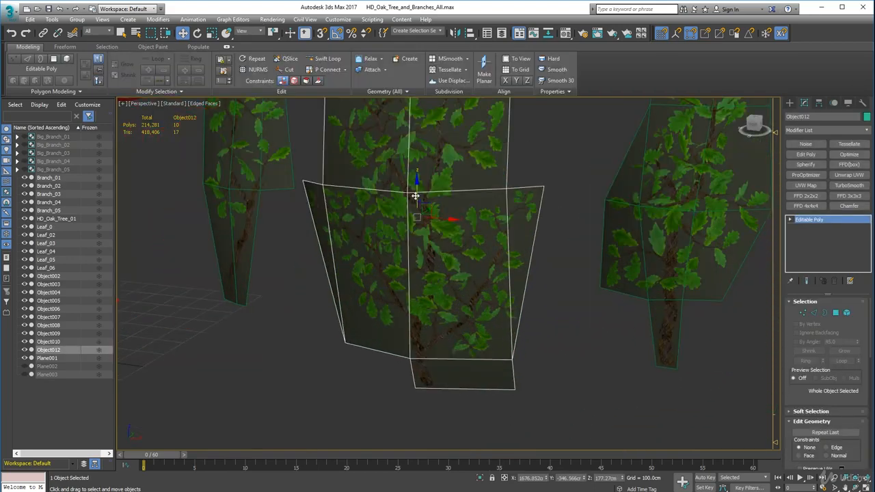
{"action": "left_click", "coordinate": [820, 103]}
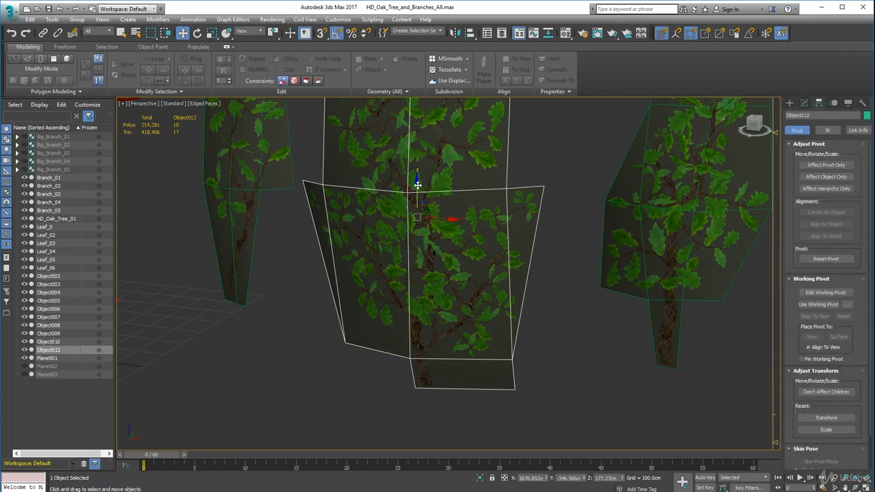
{"action": "left_click_drag", "start_coordinate": [418, 185], "coordinate": [421, 225]}
{"action": "key", "text": "ctrl+z"}
{"action": "left_click", "coordinate": [809, 168]}
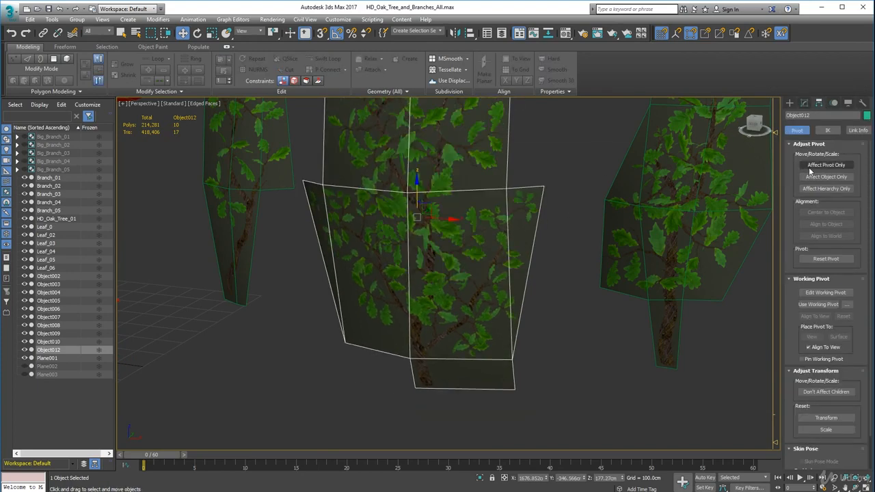
{"action": "left_click", "coordinate": [809, 168]}
Move the pivot of the wide branch card to the base of its stem and end pivot-only adjustment
{"action": "middle_click_drag", "start_coordinate": [414, 332], "coordinate": [414, 277], "text": "alt"}
{"action": "left_click_drag", "start_coordinate": [400, 265], "coordinate": [468, 294]}
{"action": "middle_click_drag", "start_coordinate": [467, 298], "coordinate": [433, 315], "text": "alt"}
{"action": "middle_click_drag", "start_coordinate": [444, 222], "coordinate": [508, 311], "text": "alt"}
{"action": "middle_click_drag", "start_coordinate": [615, 303], "coordinate": [563, 289], "text": "alt"}
{"action": "left_click_drag", "start_coordinate": [529, 229], "coordinate": [539, 225]}
{"action": "middle_click_drag", "start_coordinate": [534, 264], "coordinate": [610, 103], "text": "alt"}
{"action": "scroll", "coordinate": [531, 213], "scroll_direction": "down", "scroll_amount": 6}
{"action": "scroll", "coordinate": [531, 216], "scroll_direction": "down", "scroll_amount": 6}
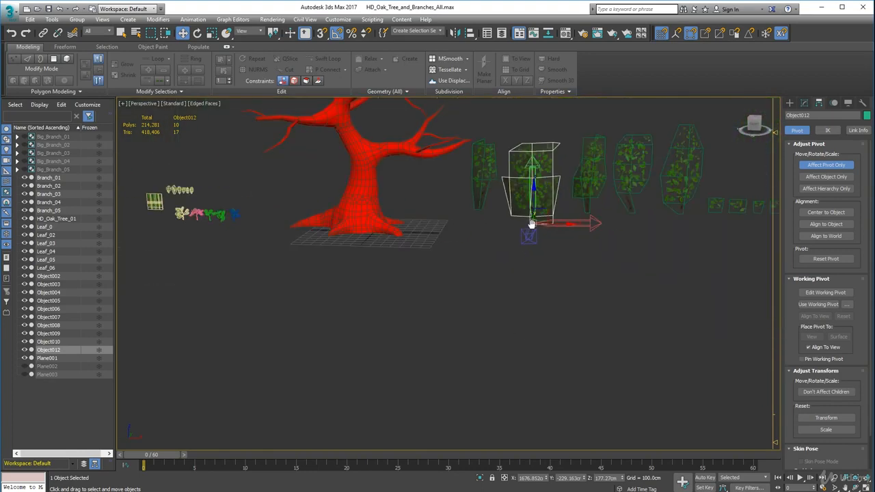
{"action": "left_click", "coordinate": [549, 367]}
{"action": "left_click", "coordinate": [840, 167]}
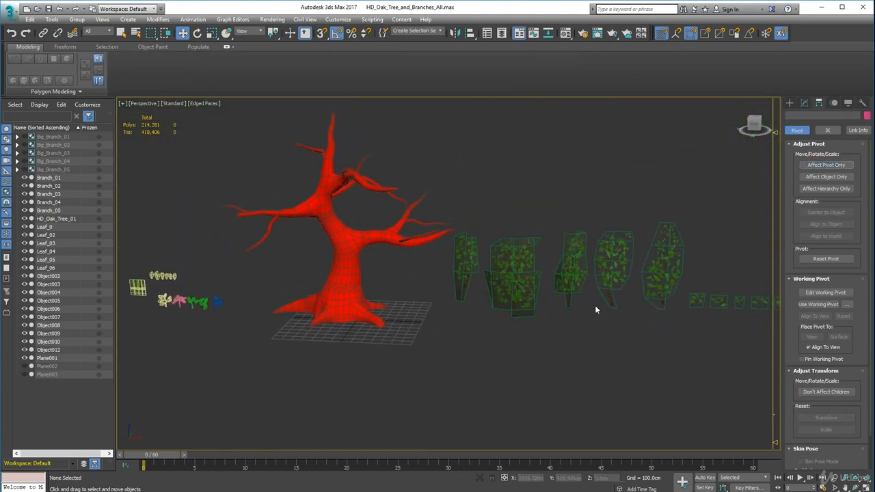
Clone the wide branch card Object012 once, offsetting the clone along the Y axis away from the row of cards
{"action": "left_click", "coordinate": [525, 294]}
{"action": "middle_click_drag", "start_coordinate": [525, 294], "coordinate": [470, 380], "text": "alt"}
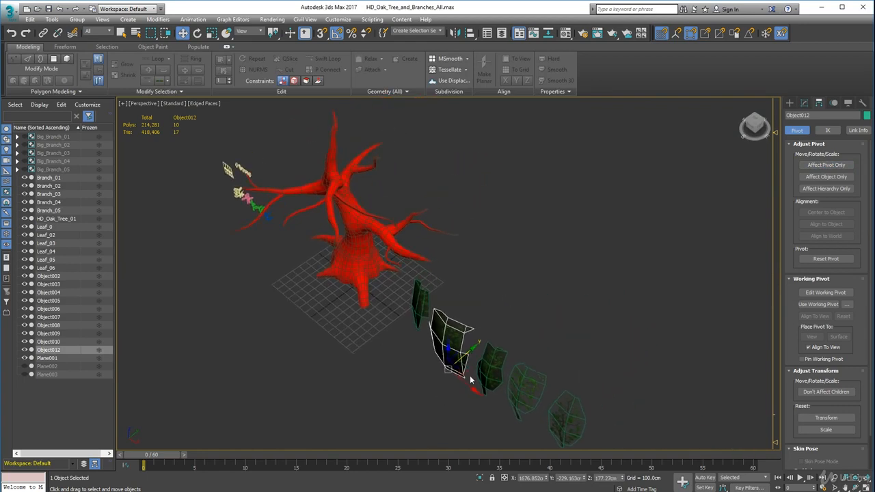
{"action": "mouse_move", "coordinate": [472, 350]}
{"action": "left_mouse_down", "text": "shift"}
{"action": "mouse_move", "coordinate": [503, 313]}
{"action": "mouse_move", "coordinate": [544, 296]}
{"action": "left_mouse_up", "text": "shift"}
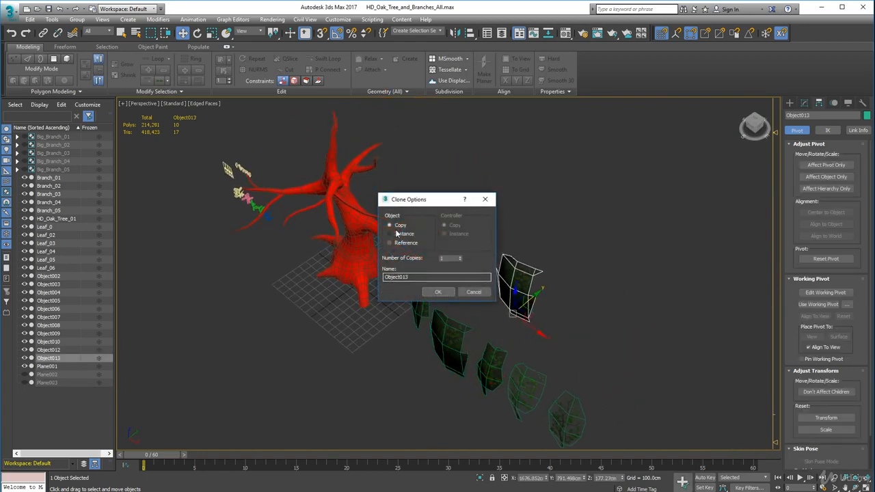
{"action": "left_click", "coordinate": [440, 294]}
Move the cloned card Object013 onto the trunk's large side branch, lowering its stem base to the branch surface
{"action": "mouse_move", "coordinate": [440, 296]}
{"action": "middle_mouse_down", "text": "alt"}
{"action": "mouse_move", "coordinate": [461, 309]}
{"action": "mouse_move", "coordinate": [442, 338]}
{"action": "middle_mouse_up", "text": "alt"}
{"action": "left_click_drag", "start_coordinate": [514, 309], "coordinate": [395, 249]}
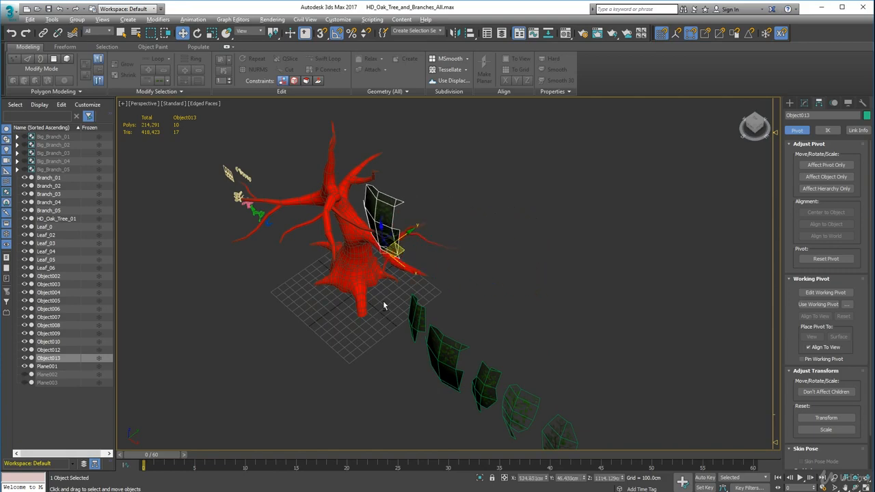
{"action": "mouse_move", "coordinate": [433, 272]}
{"action": "middle_mouse_down", "text": "alt"}
{"action": "mouse_move", "coordinate": [390, 307]}
{"action": "mouse_move", "coordinate": [420, 277]}
{"action": "middle_mouse_up", "text": "alt"}
{"action": "scroll", "coordinate": [409, 232], "scroll_direction": "up", "scroll_amount": 5}
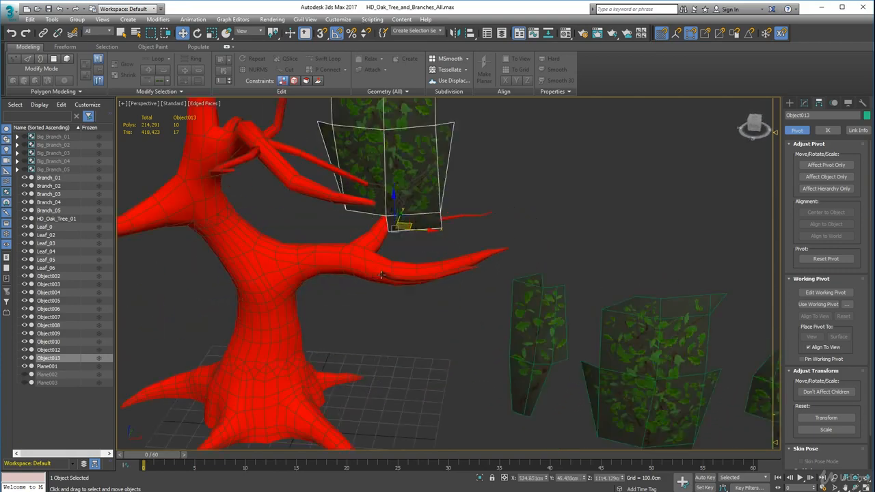
{"action": "left_click_drag", "start_coordinate": [400, 174], "coordinate": [402, 235]}
{"action": "mouse_move", "coordinate": [403, 297]}
{"action": "middle_mouse_down", "text": "alt"}
{"action": "mouse_move", "coordinate": [389, 296]}
{"action": "mouse_move", "coordinate": [394, 271]}
{"action": "mouse_move", "coordinate": [405, 291]}
{"action": "middle_mouse_up", "text": "alt"}
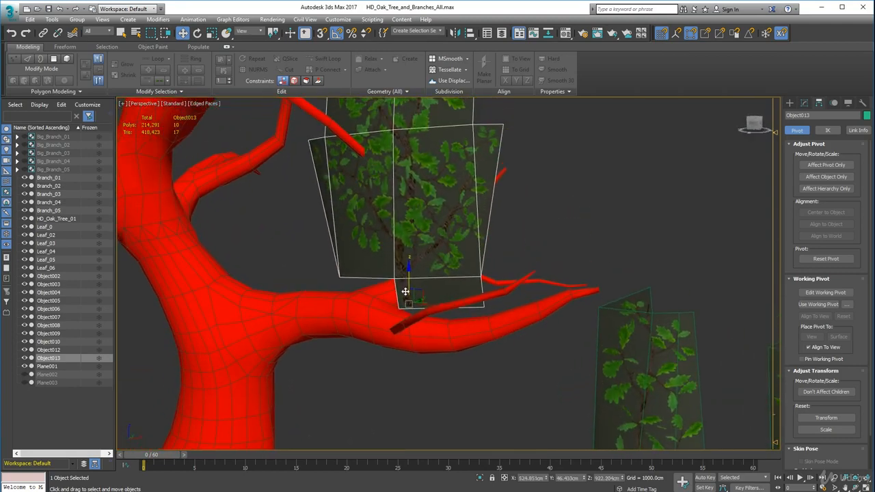
Rotate card Object013 about its stem base so it droops outward along the side branch, including 55 degrees about the Z axis
{"action": "key", "text": "e"}
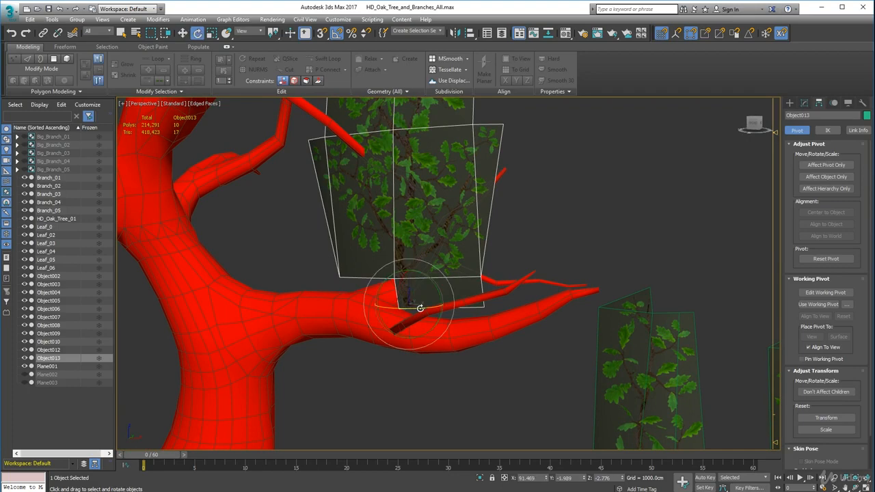
{"action": "left_click_drag", "start_coordinate": [417, 306], "coordinate": [417, 353]}
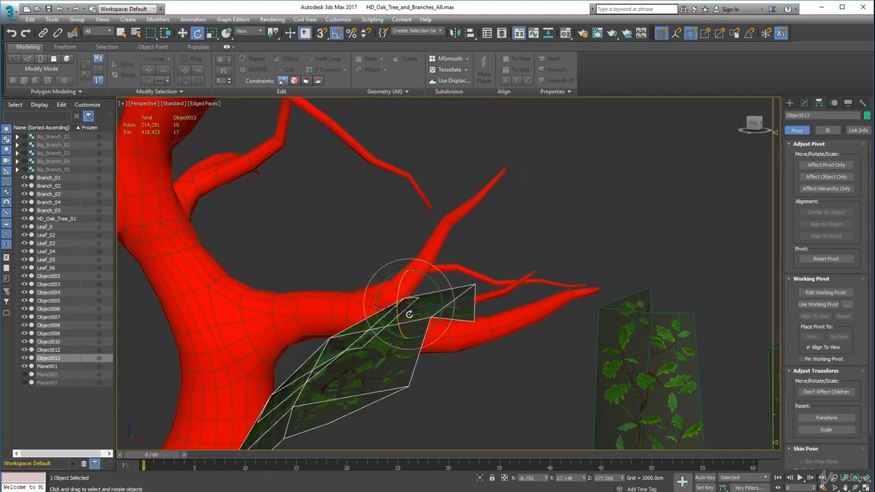
{"action": "left_click_drag", "start_coordinate": [409, 314], "coordinate": [434, 310]}
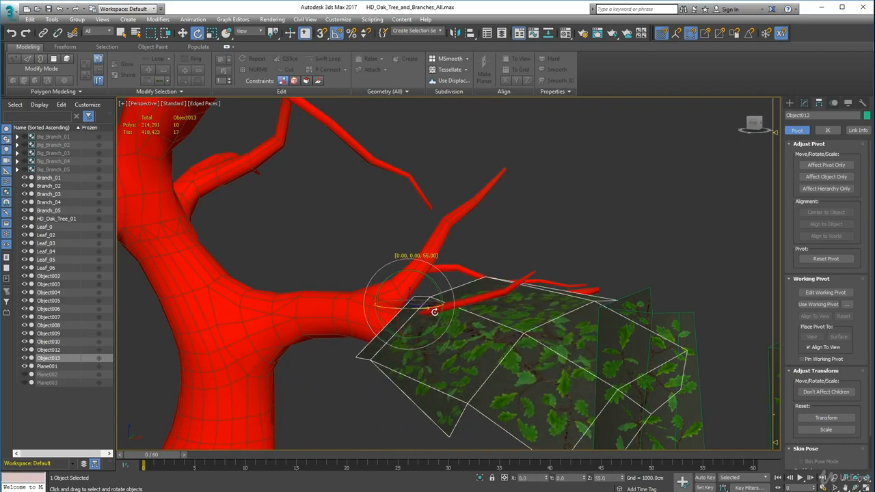
{"action": "middle_click_drag", "start_coordinate": [421, 327], "coordinate": [524, 282], "text": "alt"}
{"action": "middle_click_drag", "start_coordinate": [376, 340], "coordinate": [374, 300], "text": "alt"}
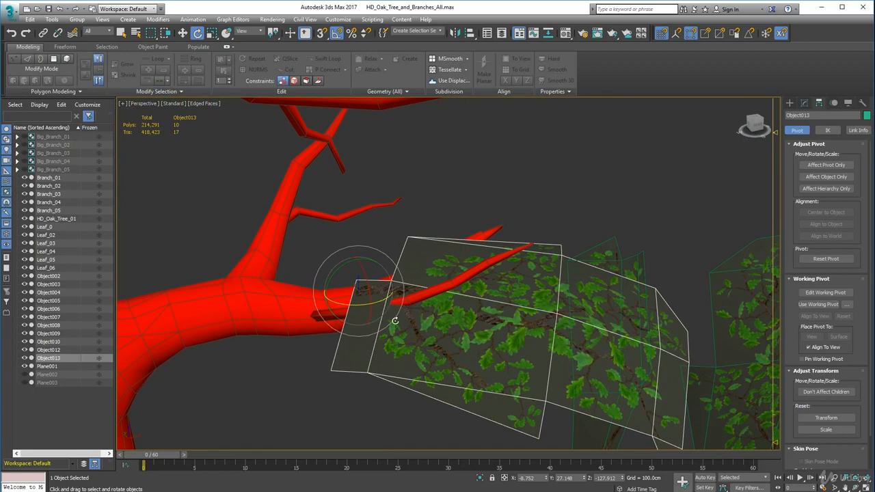
Move Object013 farther out along the side branch, shifting it across Y and down until its stem base meets the bark
{"action": "key", "text": "w"}
{"action": "left_click_drag", "start_coordinate": [391, 282], "coordinate": [426, 279]}
{"action": "middle_click_drag", "start_coordinate": [418, 280], "coordinate": [394, 322], "text": "alt"}
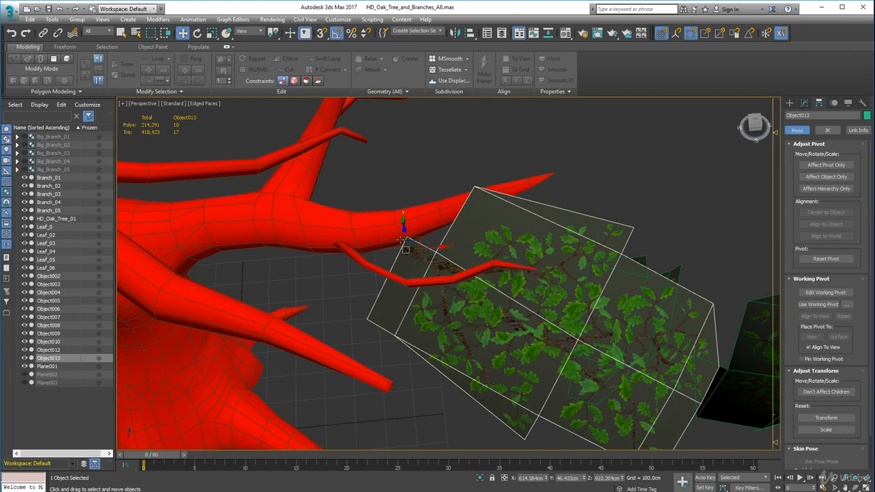
{"action": "middle_click_drag", "start_coordinate": [400, 241], "coordinate": [482, 165], "text": "alt"}
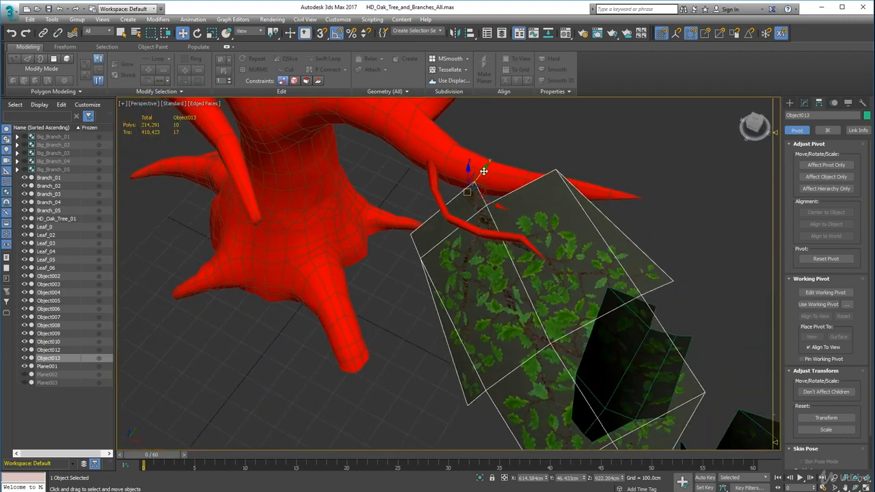
{"action": "left_click_drag", "start_coordinate": [483, 171], "coordinate": [514, 151]}
{"action": "scroll", "coordinate": [493, 185], "scroll_direction": "up", "scroll_amount": 4}
{"action": "scroll", "coordinate": [493, 185], "scroll_direction": "up", "scroll_amount": 2}
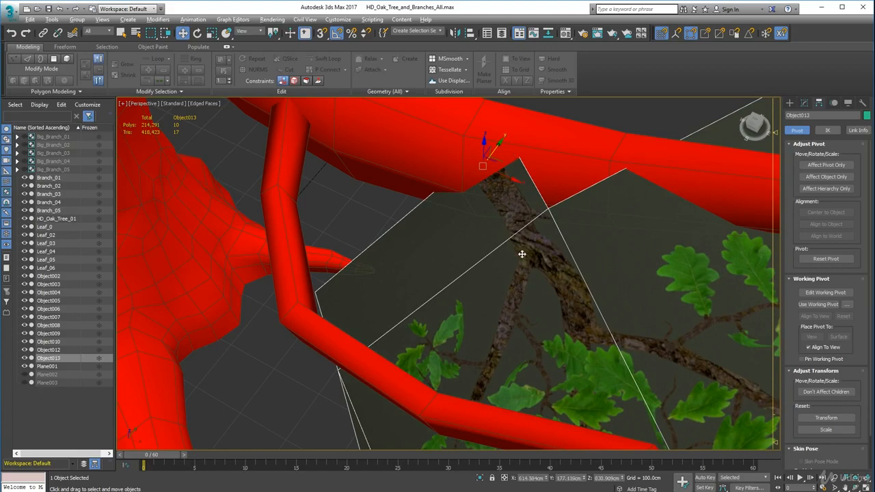
Lower Object013 slightly along Z so its stem emerges from the lower part of the side branch
{"action": "middle_click_drag", "start_coordinate": [522, 254], "coordinate": [577, 143], "text": "alt"}
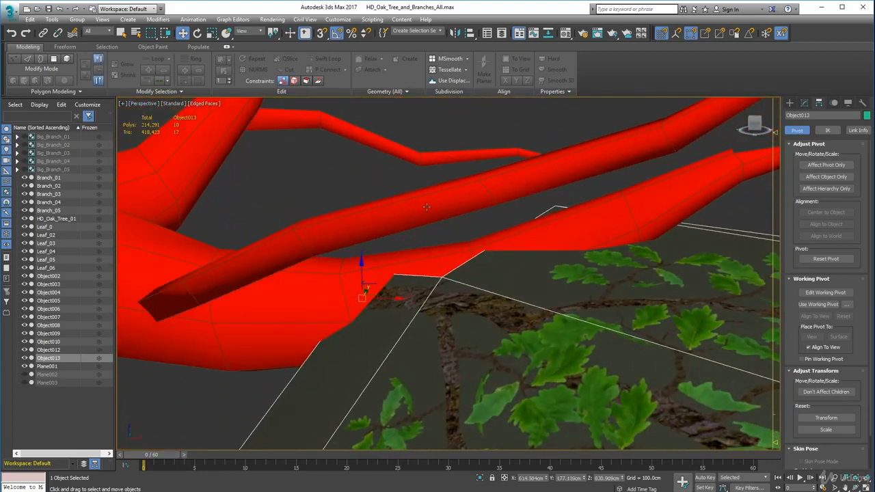
{"action": "left_click_drag", "start_coordinate": [363, 266], "coordinate": [367, 285]}
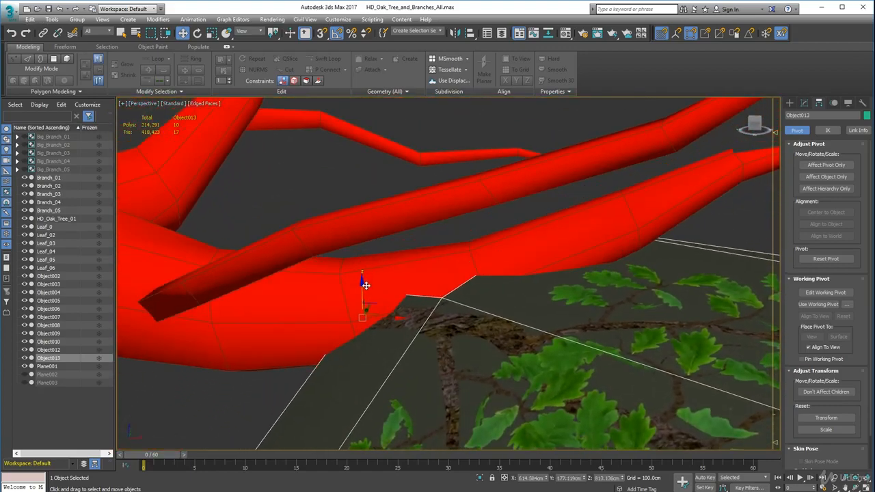
{"action": "scroll", "coordinate": [366, 285], "scroll_direction": "down", "scroll_amount": 8}
Move the narrow card Object003 along X past the far end of the large cards and raise it above the small cards
{"action": "middle_click_drag", "start_coordinate": [358, 301], "coordinate": [436, 270]}
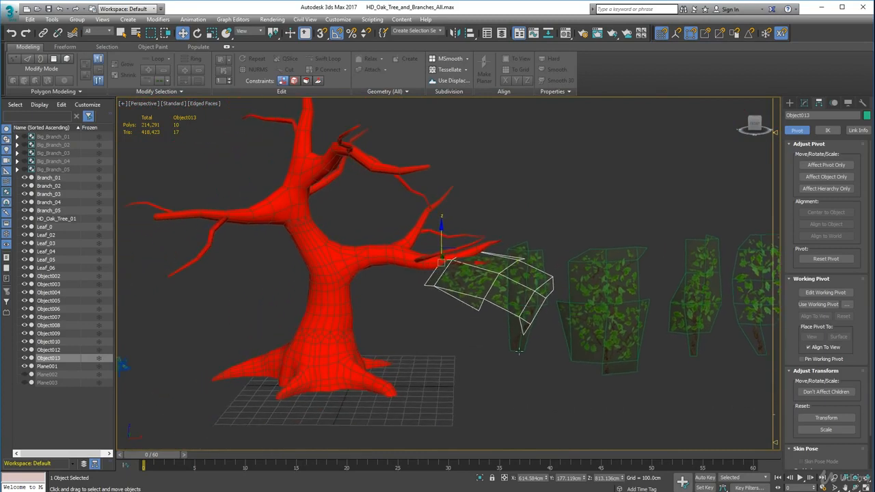
{"action": "left_click", "coordinate": [515, 338]}
{"action": "middle_click_drag", "start_coordinate": [519, 392], "coordinate": [350, 384]}
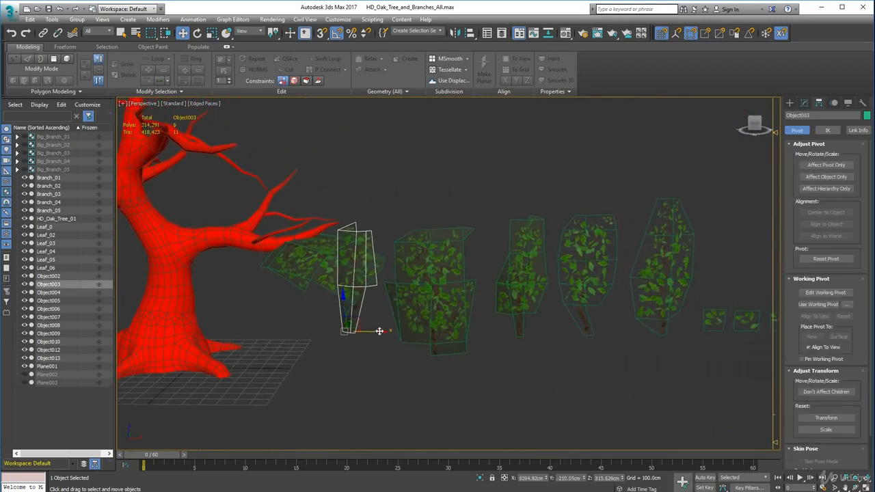
{"action": "left_click_drag", "start_coordinate": [379, 331], "coordinate": [757, 336]}
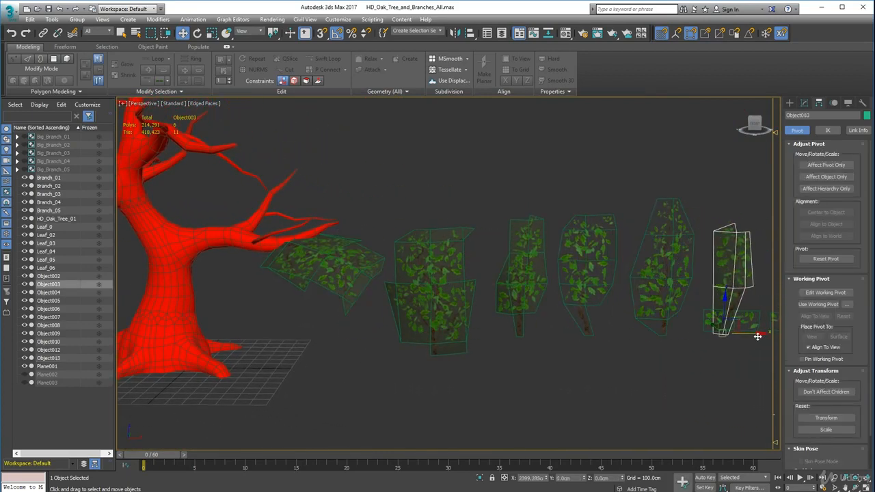
{"action": "left_click_drag", "start_coordinate": [723, 298], "coordinate": [724, 250]}
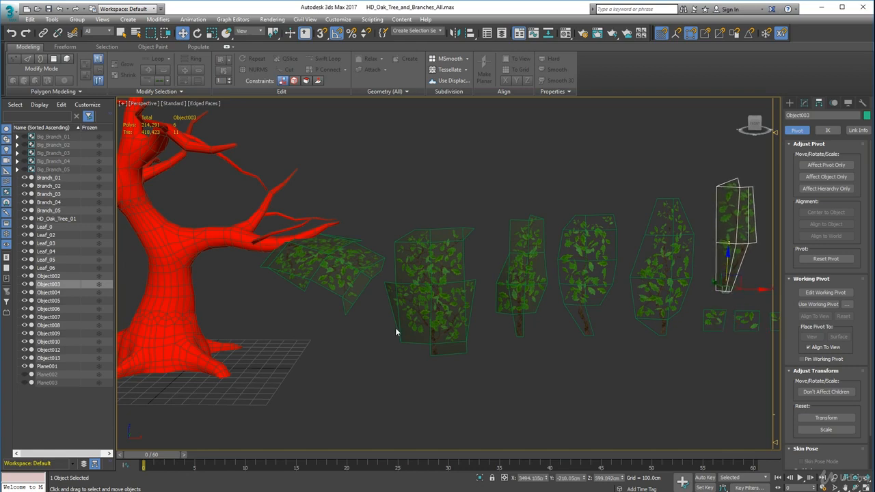
Shift the other branch cards along X away from the tree and set Object003 at the near end of their row, at row height
{"action": "scroll", "coordinate": [445, 328], "scroll_direction": "down", "scroll_amount": 5}
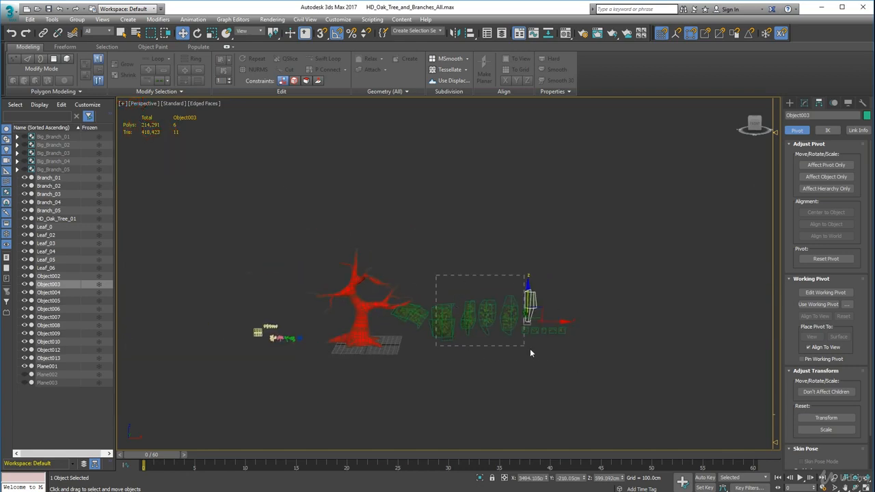
{"action": "left_click_drag", "start_coordinate": [530, 353], "coordinate": [531, 352]}
{"action": "mouse_move", "coordinate": [553, 324]}
{"action": "left_mouse_down"}
{"action": "mouse_move", "coordinate": [668, 323]}
{"action": "mouse_move", "coordinate": [638, 346]}
{"action": "mouse_move", "coordinate": [656, 322]}
{"action": "mouse_move", "coordinate": [547, 328]}
{"action": "mouse_move", "coordinate": [554, 329]}
{"action": "left_mouse_up"}
{"action": "left_click", "coordinate": [639, 347]}
{"action": "left_click", "coordinate": [627, 313]}
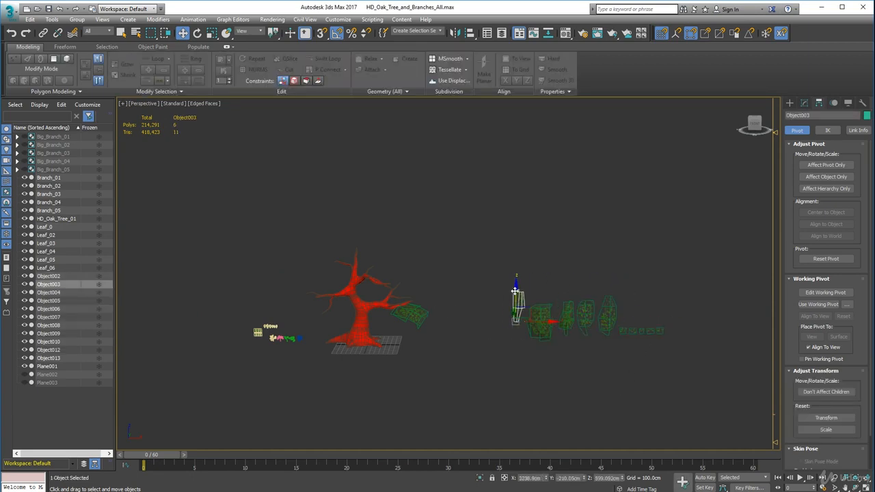
{"action": "left_click_drag", "start_coordinate": [516, 292], "coordinate": [517, 312]}
Select the placed card Object013 and move it about 339 cm along negative X, closer to the trunk on the side branch
{"action": "middle_click_drag", "start_coordinate": [419, 328], "coordinate": [458, 328]}
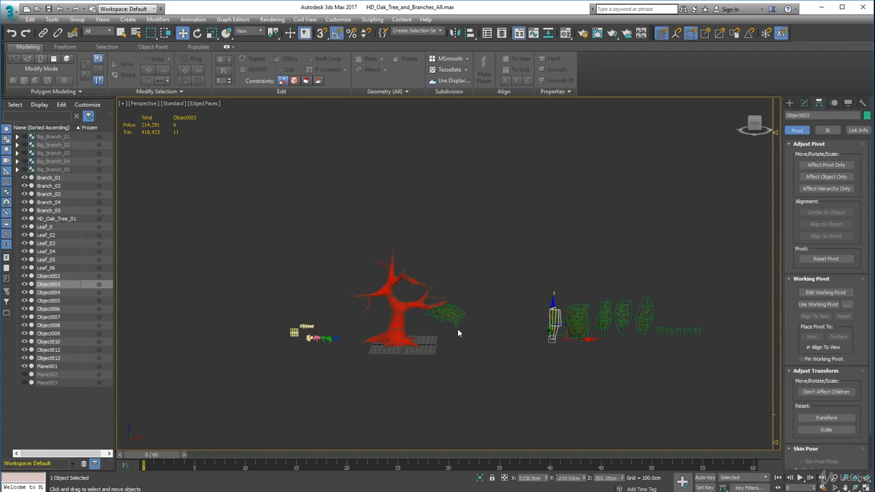
{"action": "scroll", "coordinate": [457, 328], "scroll_direction": "up", "scroll_amount": 6}
{"action": "left_click", "coordinate": [446, 346]}
{"action": "middle_click_drag", "start_coordinate": [415, 347], "coordinate": [418, 341], "text": "alt"}
{"action": "left_click", "coordinate": [420, 309]}
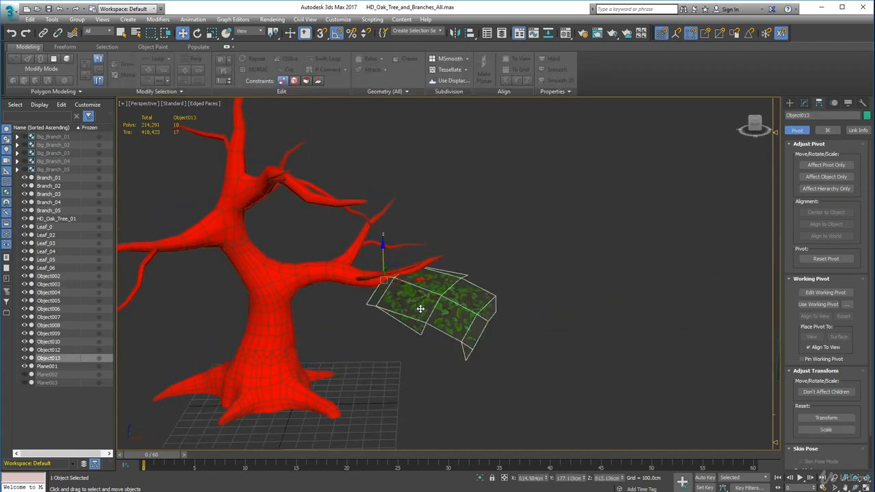
{"action": "key", "text": "e"}
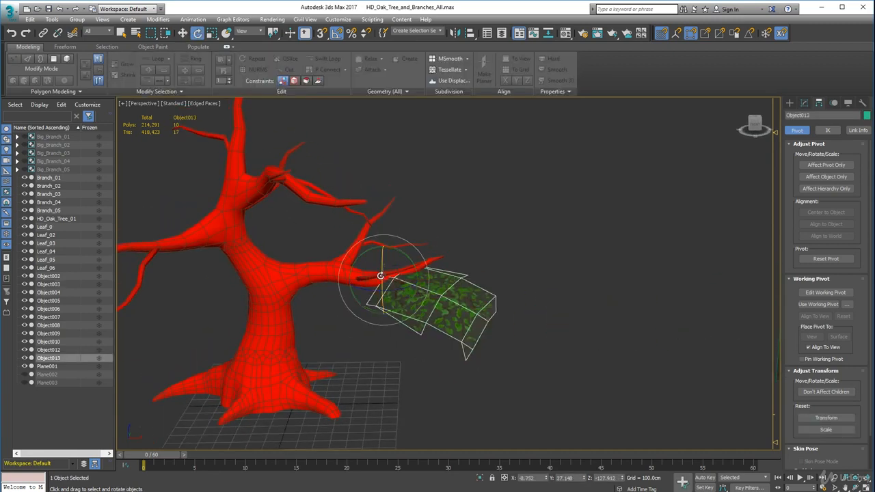
{"action": "left_click_drag", "start_coordinate": [380, 275], "coordinate": [381, 278]}
{"action": "scroll", "coordinate": [387, 281], "scroll_direction": "up", "scroll_amount": 5}
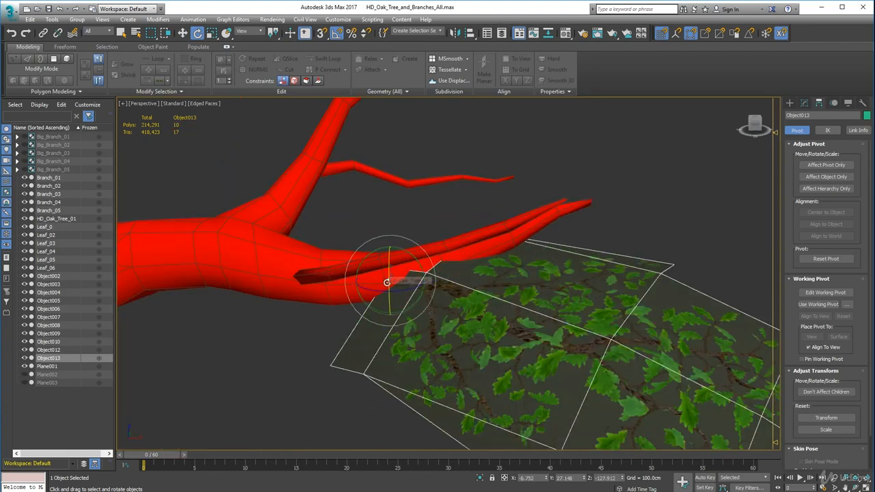
{"action": "key", "text": "w"}
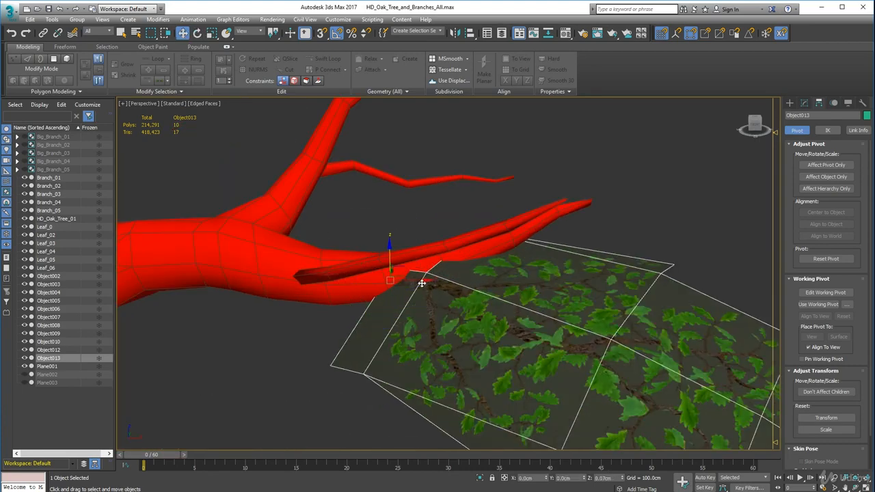
{"action": "left_click_drag", "start_coordinate": [422, 283], "coordinate": [431, 286]}
{"action": "left_click_drag", "start_coordinate": [391, 258], "coordinate": [252, 281]}
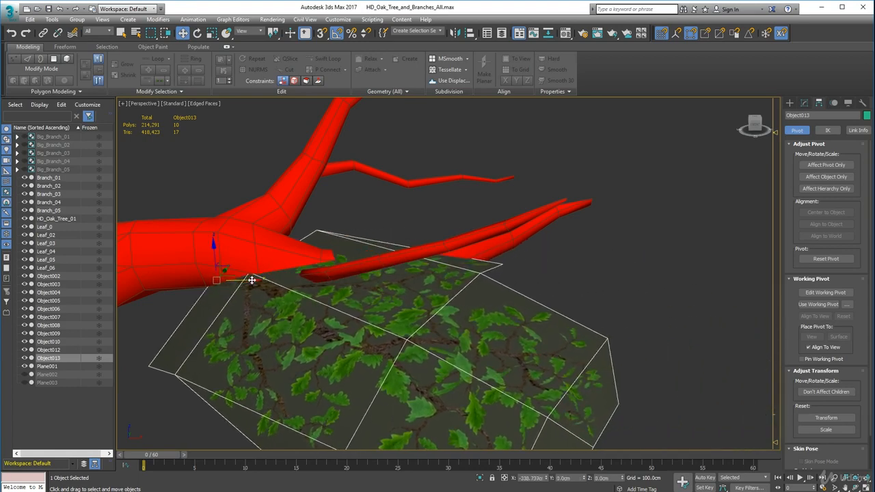
Raise Object013 along Z so its stem base reaches into the underside of the side branch
{"action": "left_click_drag", "start_coordinate": [215, 246], "coordinate": [214, 237]}
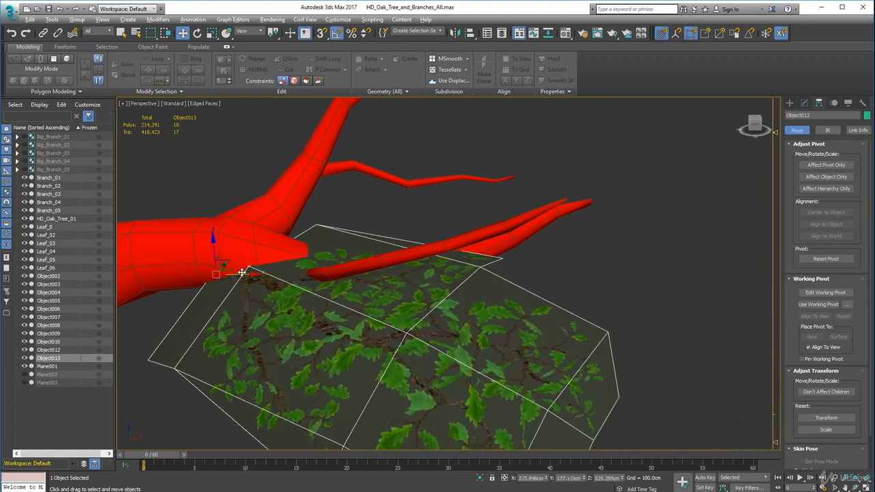
{"action": "middle_click_drag", "start_coordinate": [256, 290], "coordinate": [410, 249]}
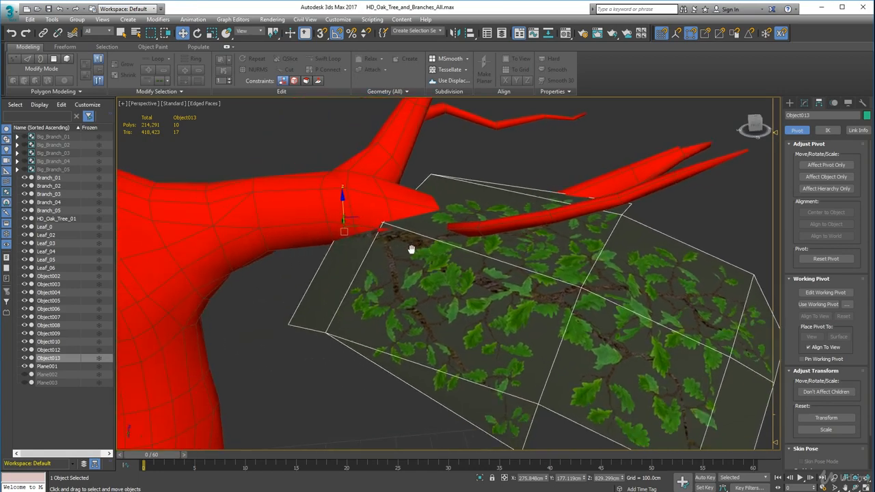
{"action": "left_click_drag", "start_coordinate": [341, 199], "coordinate": [343, 189]}
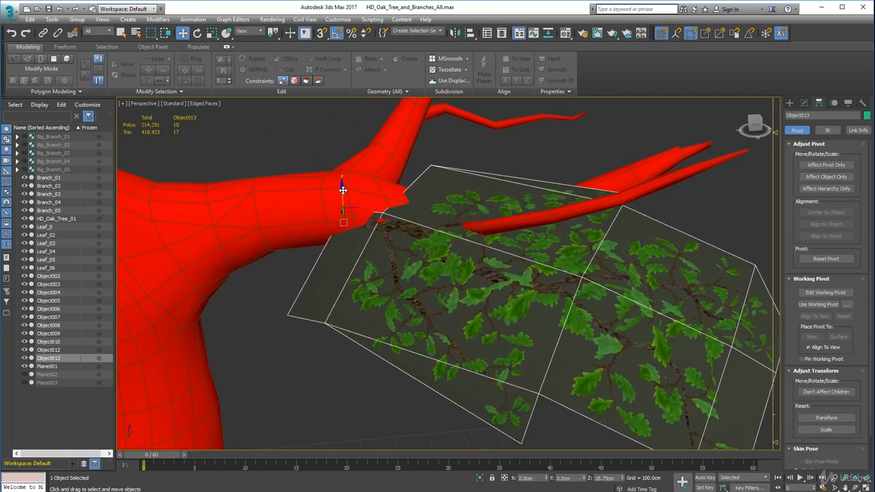
Rotate Object013 about its stem base so it tilts beneath the side branch, and nudge it slightly higher into the bark
{"action": "key", "text": "e"}
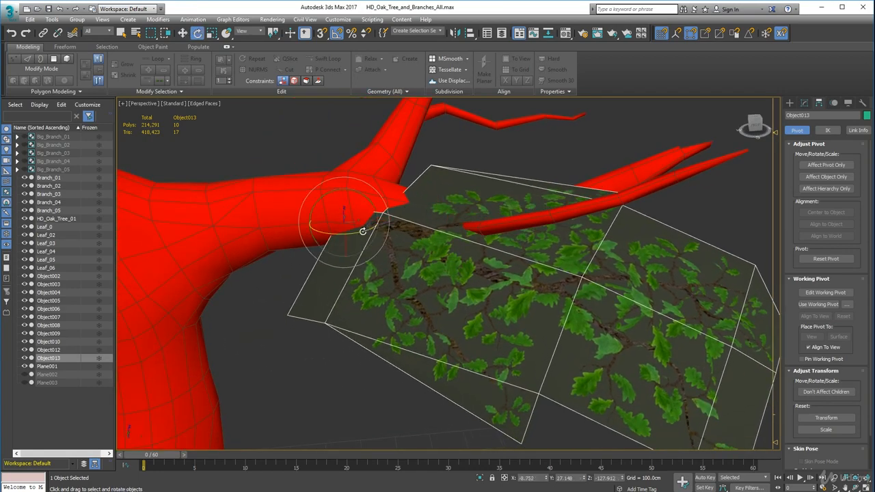
{"action": "left_click_drag", "start_coordinate": [362, 231], "coordinate": [314, 231]}
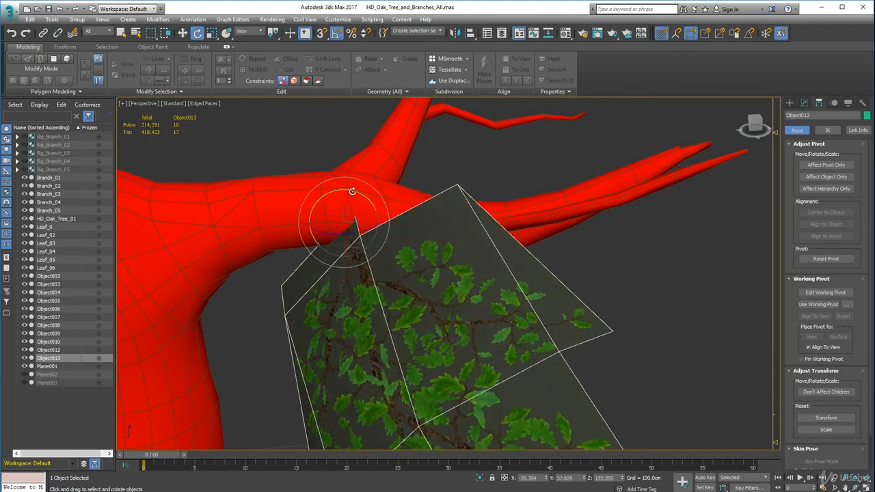
{"action": "left_click_drag", "start_coordinate": [351, 189], "coordinate": [345, 215]}
{"action": "middle_click_drag", "start_coordinate": [345, 214], "coordinate": [461, 300], "text": "alt"}
{"action": "key", "text": "w"}
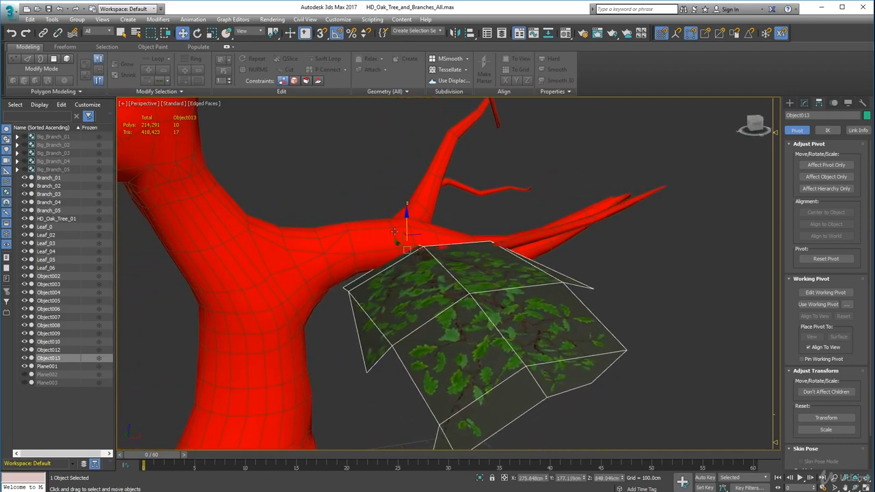
{"action": "left_click_drag", "start_coordinate": [406, 220], "coordinate": [406, 218]}
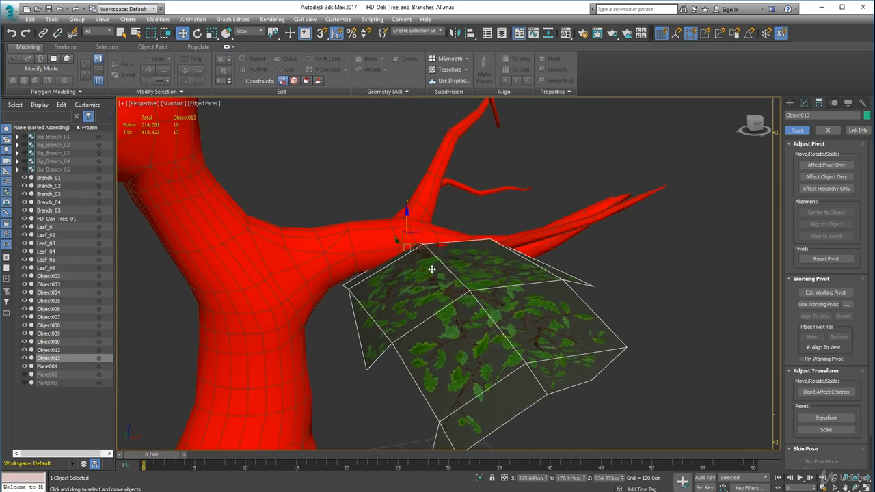
Rotate Object013 again so its leaves fan outward from the trunk below the branch, and clear the selection
{"action": "key", "text": "e"}
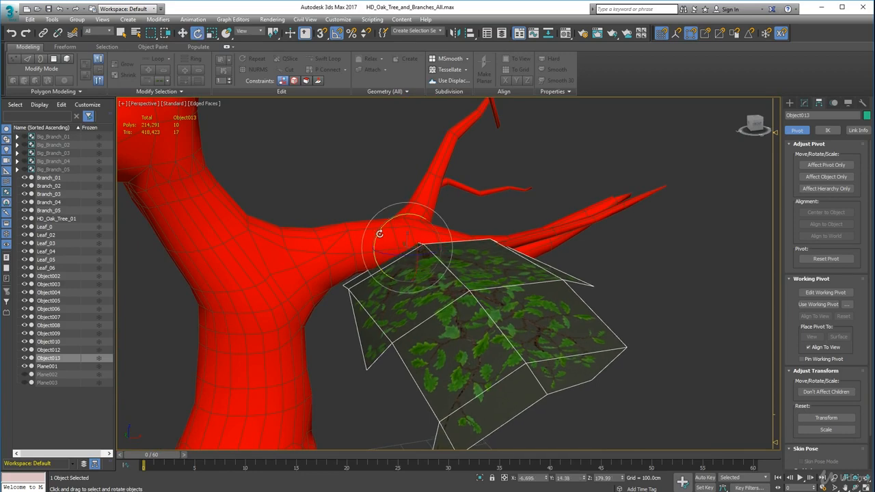
{"action": "left_click_drag", "start_coordinate": [377, 239], "coordinate": [401, 272]}
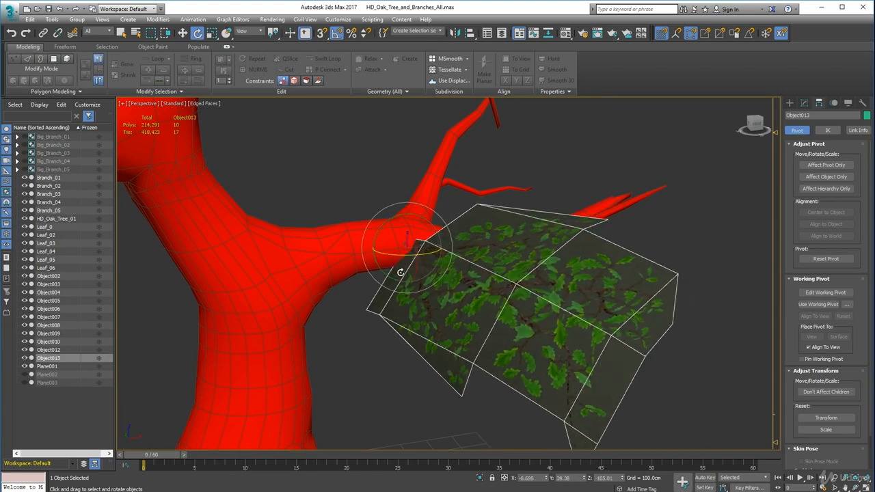
{"action": "left_click", "coordinate": [688, 241]}
Examine the placed card's angle and attachment on the side branch from several distances and viewpoints
{"action": "scroll", "coordinate": [588, 291], "scroll_direction": "down", "scroll_amount": 3}
{"action": "middle_click_drag", "start_coordinate": [497, 342], "coordinate": [511, 314]}
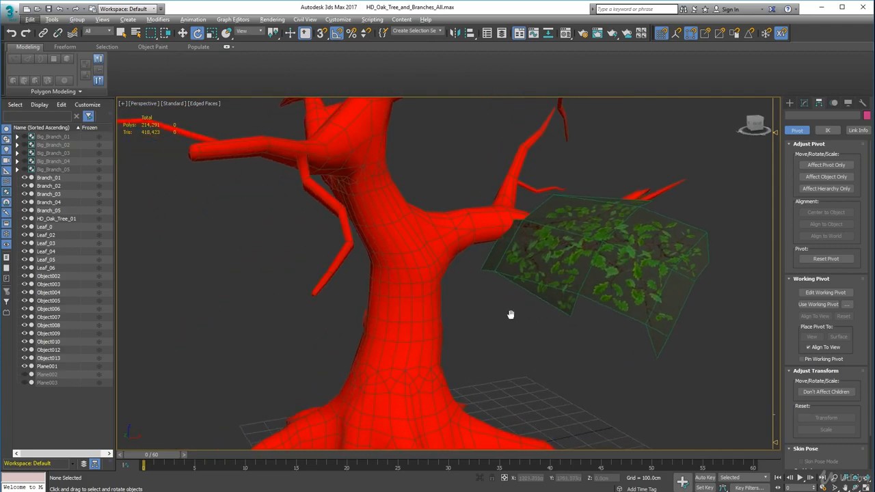
{"action": "scroll", "coordinate": [511, 314], "scroll_direction": "down", "scroll_amount": 5}
{"action": "scroll", "coordinate": [509, 316], "scroll_direction": "up", "scroll_amount": 4}
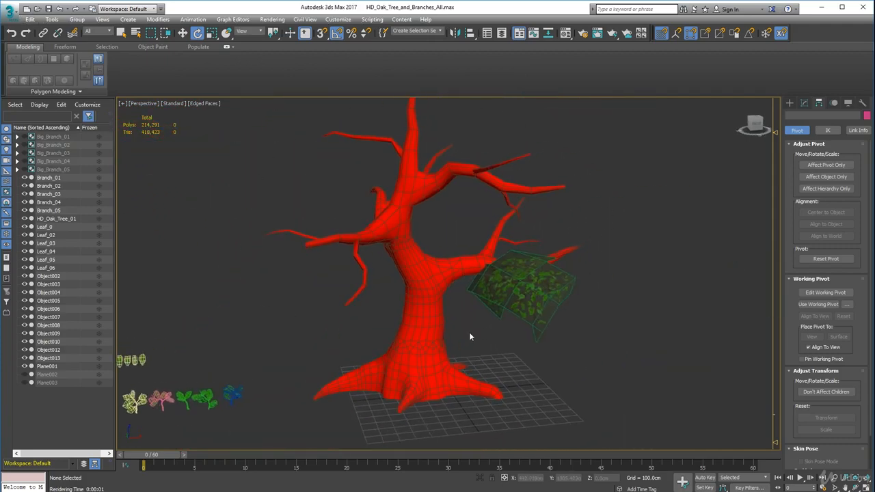
{"action": "middle_click_drag", "start_coordinate": [469, 337], "coordinate": [400, 327], "text": "alt"}
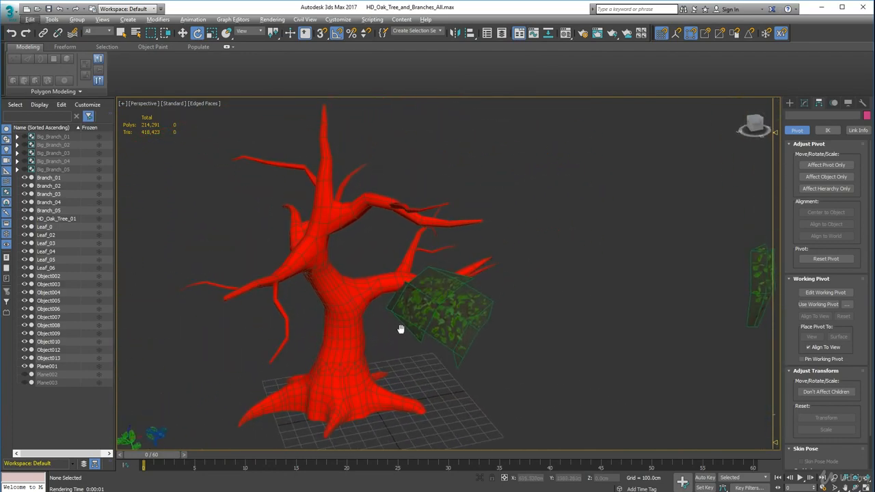
{"action": "scroll", "coordinate": [360, 275], "scroll_direction": "up", "scroll_amount": 3}
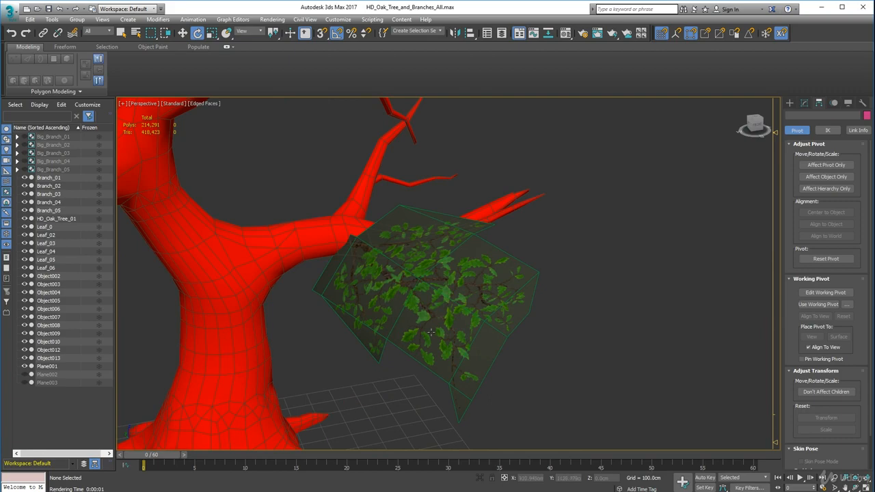
{"action": "scroll", "coordinate": [436, 320], "scroll_direction": "down", "scroll_amount": 2}
{"action": "middle_click_drag", "start_coordinate": [508, 331], "coordinate": [425, 347]}
Select the whole row of ten source branch cards, move it along X closer to the tree, and clear the selection
{"action": "scroll", "coordinate": [435, 323], "scroll_direction": "down", "scroll_amount": 1}
{"action": "scroll", "coordinate": [439, 326], "scroll_direction": "up", "scroll_amount": 1}
{"action": "scroll", "coordinate": [444, 333], "scroll_direction": "down", "scroll_amount": 5}
{"action": "scroll", "coordinate": [426, 348], "scroll_direction": "up", "scroll_amount": 2}
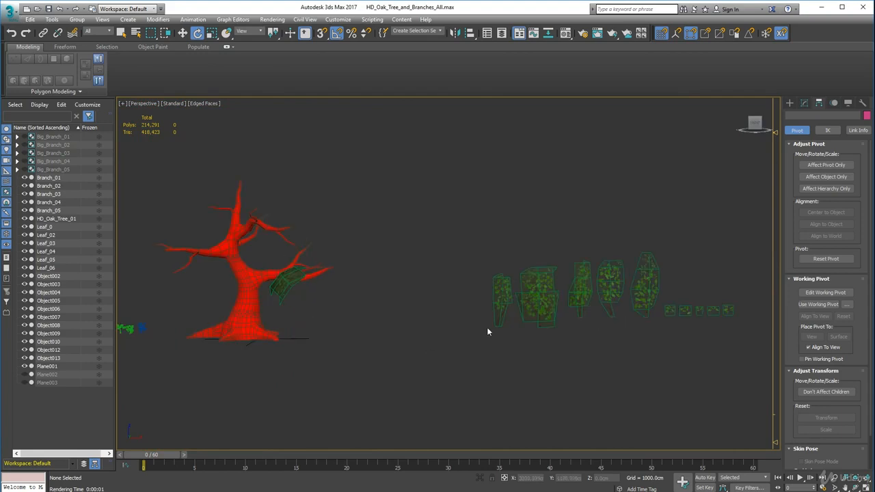
{"action": "left_click_drag", "start_coordinate": [712, 347], "coordinate": [744, 347]}
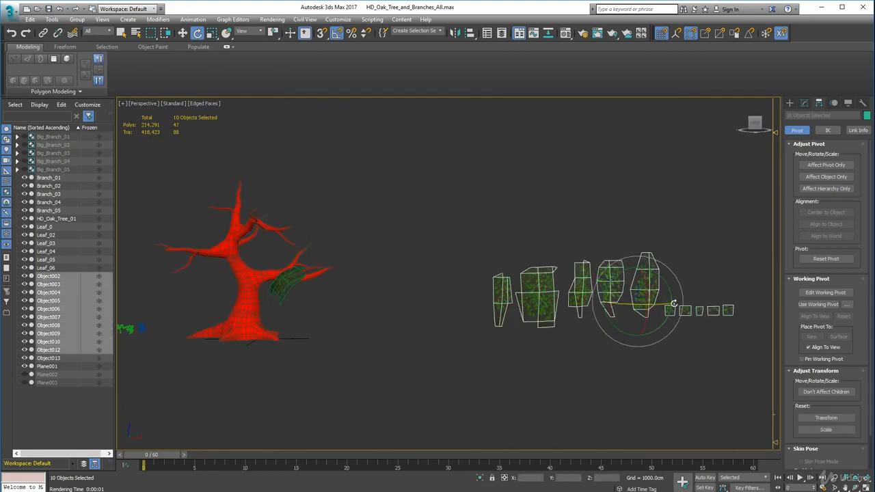
{"action": "key", "text": "w"}
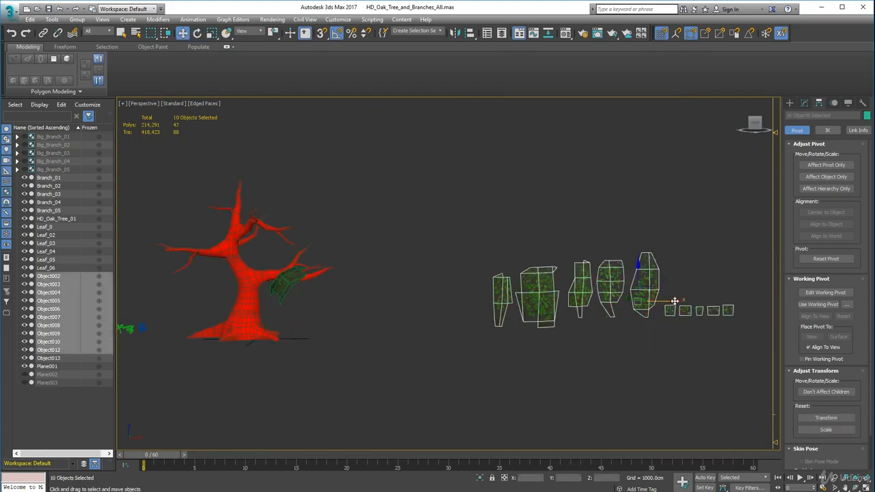
{"action": "left_click_drag", "start_coordinate": [674, 301], "coordinate": [557, 302]}
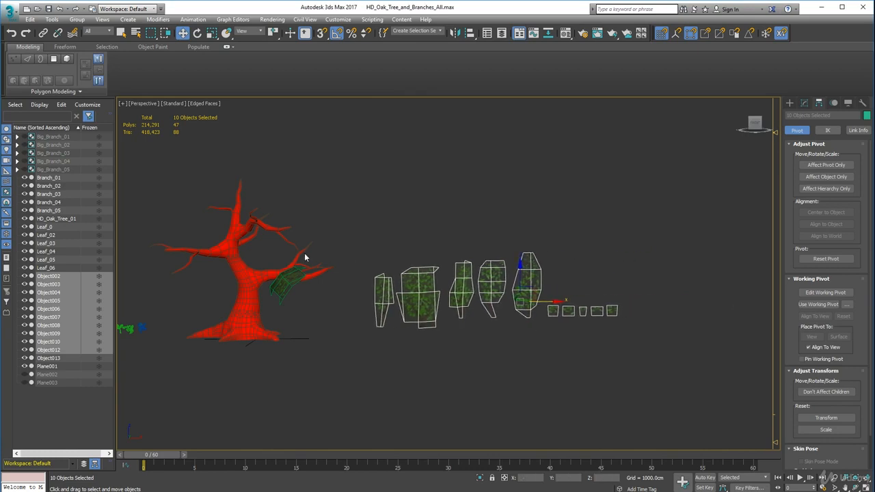
{"action": "left_click", "coordinate": [352, 354]}
{"action": "middle_click_drag", "start_coordinate": [353, 354], "coordinate": [354, 292], "text": "alt"}
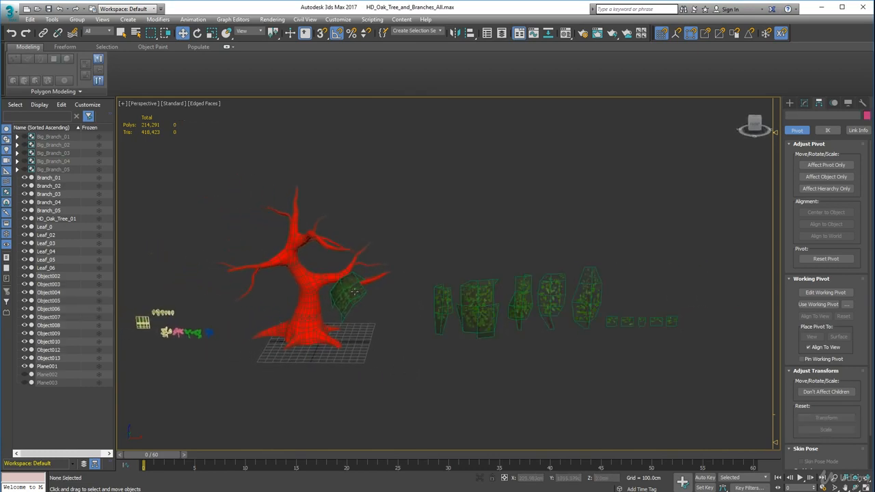